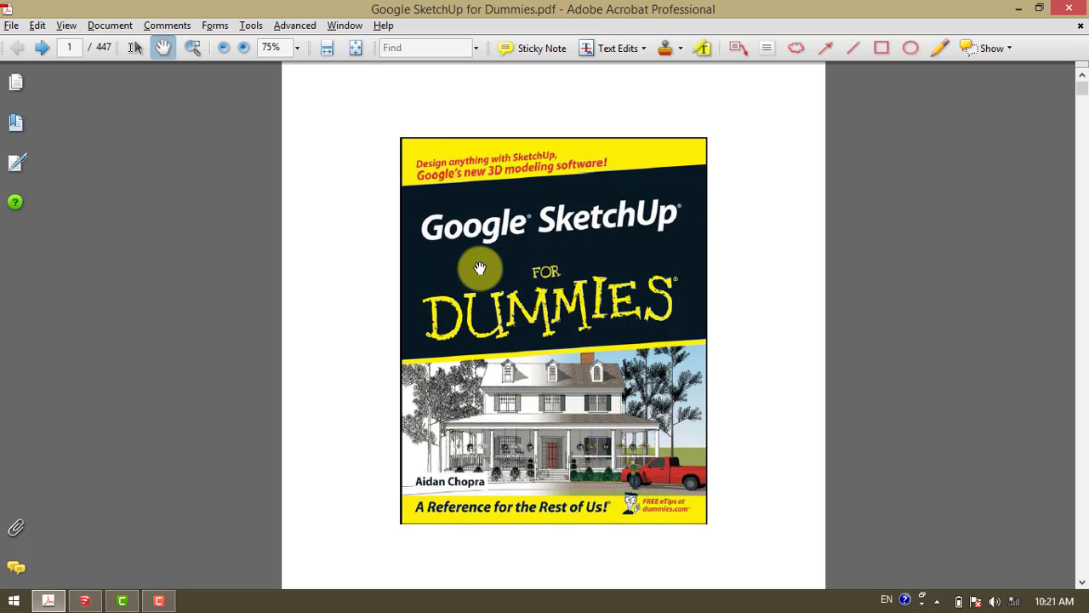
Scroll the SketchUp for Dummies PDF from the cover, past the contents, to the Introduction on page 16
left_click_drag(568, 497, 433, 318)
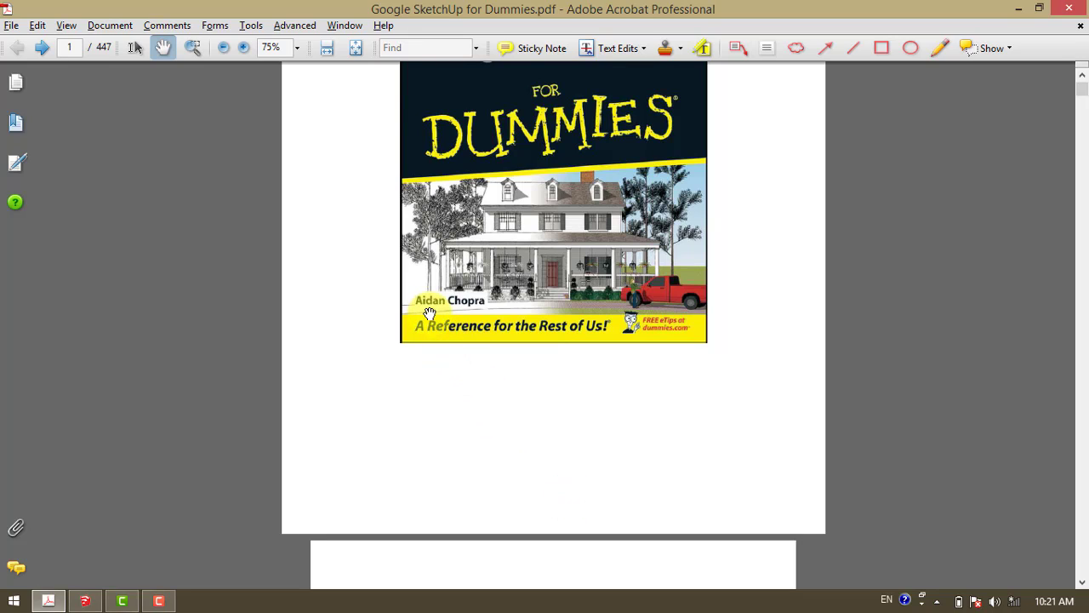
left_click_drag(596, 496, 584, 326)
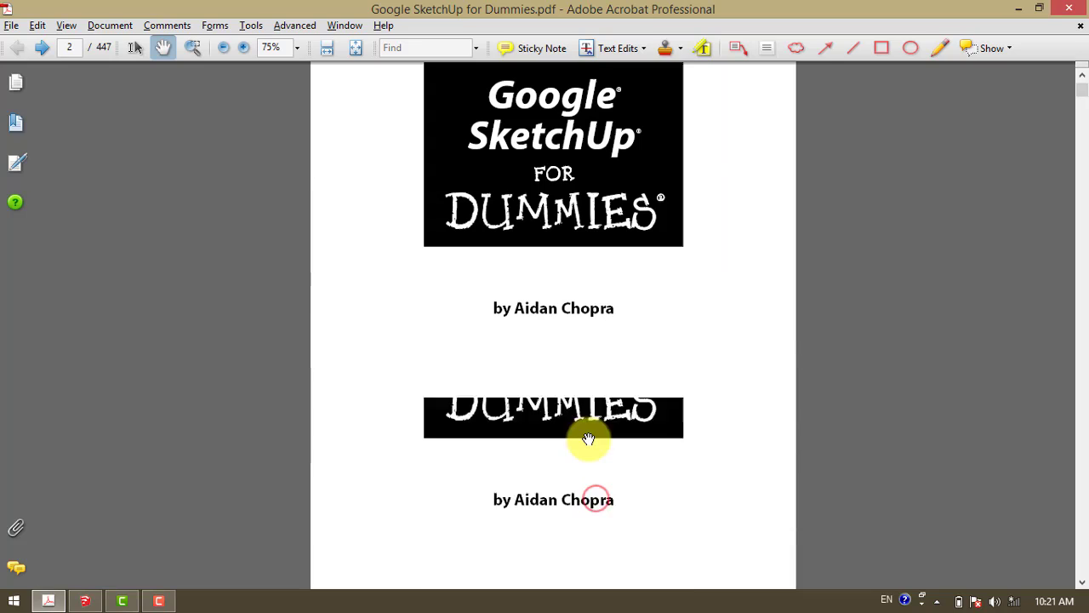
scroll(588, 439, "down", 5)
scroll(588, 438, "down", 5)
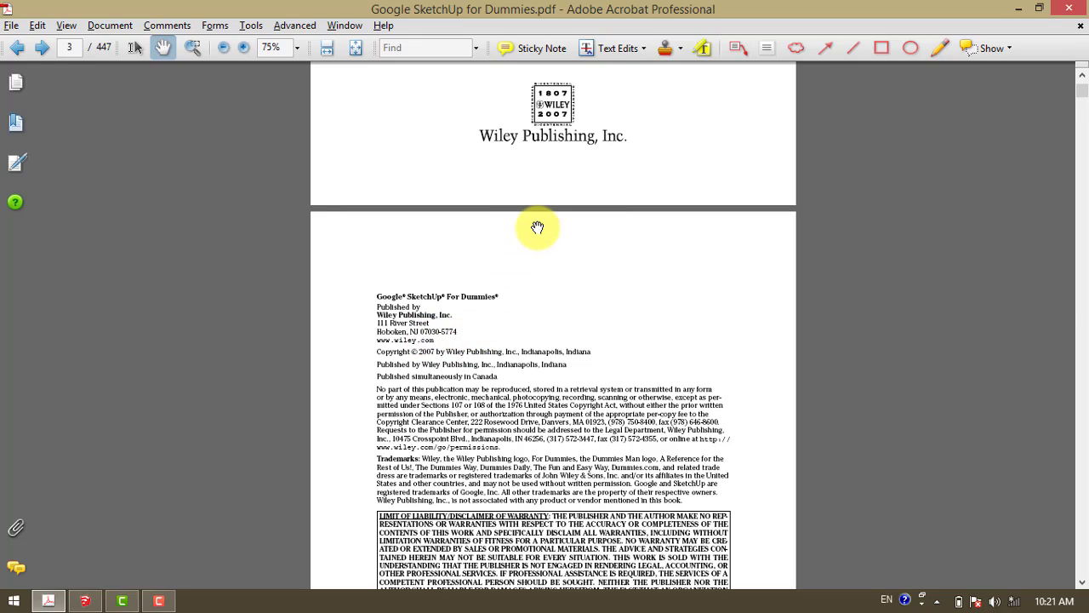
scroll(600, 323, "down", 1)
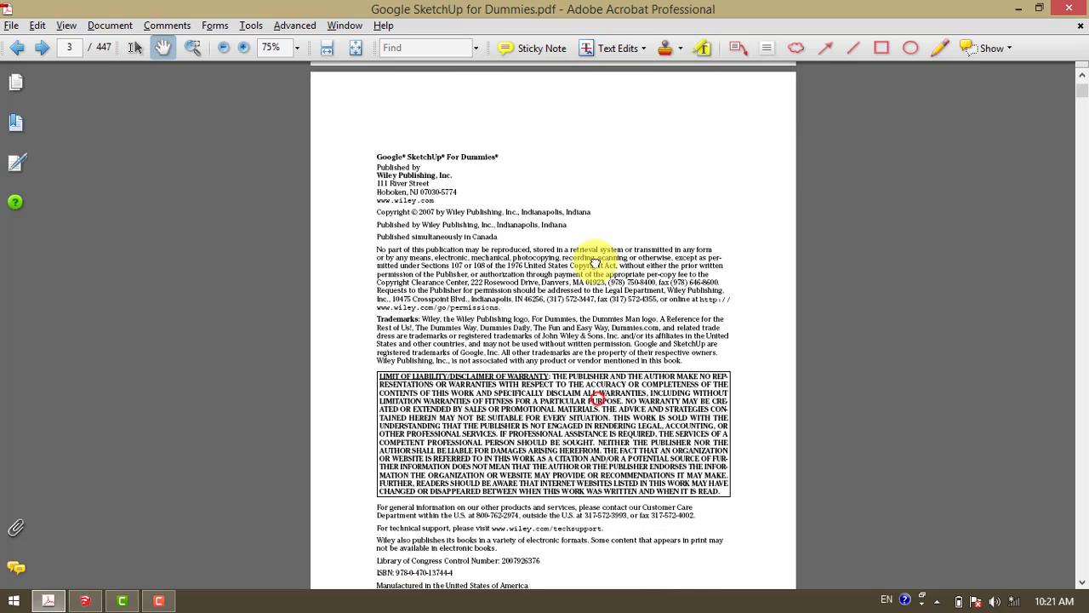
scroll(592, 358, "down", 4)
scroll(586, 374, "down", 1)
scroll(591, 425, "down", 5)
scroll(575, 463, "down", 3)
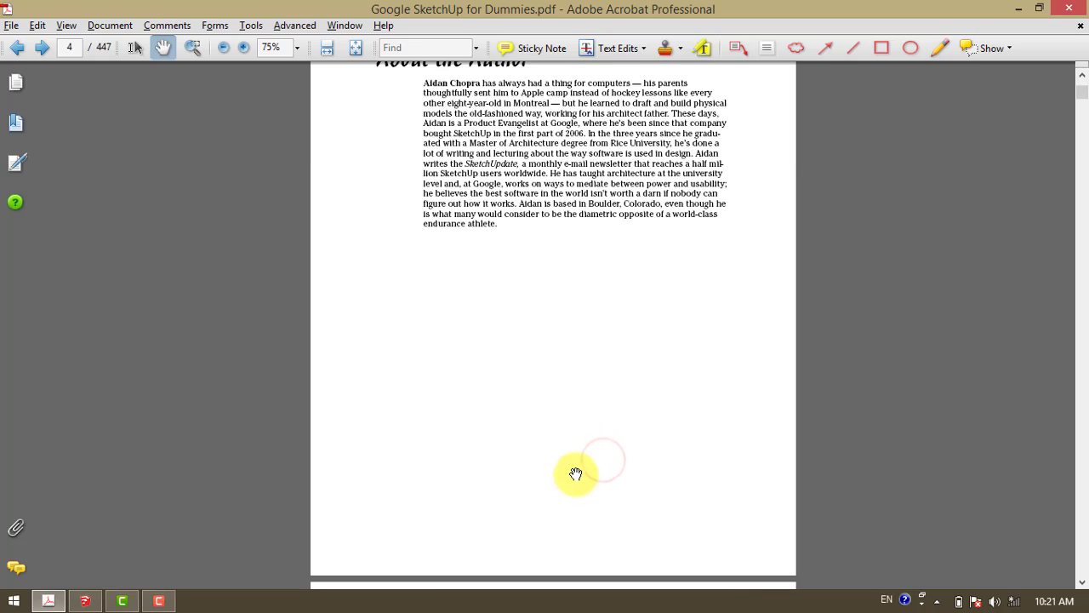
scroll(574, 383, "down", 1)
scroll(554, 358, "down", 2)
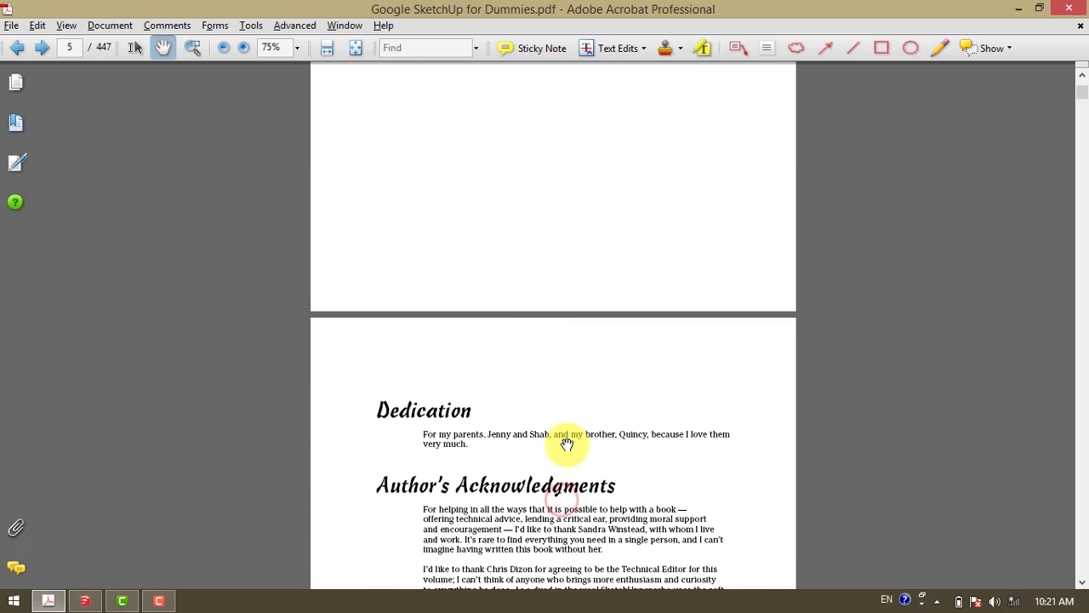
scroll(566, 438, "down", 6)
scroll(567, 443, "down", 5)
scroll(567, 443, "down", 5)
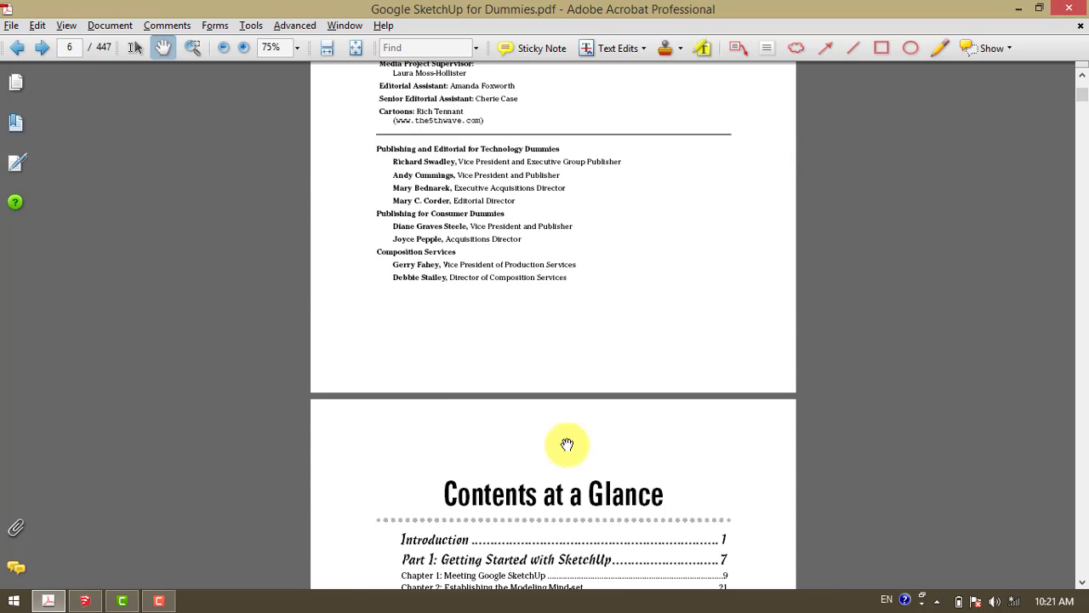
scroll(567, 444, "down", 5)
scroll(567, 443, "down", 3)
scroll(567, 443, "down", 5)
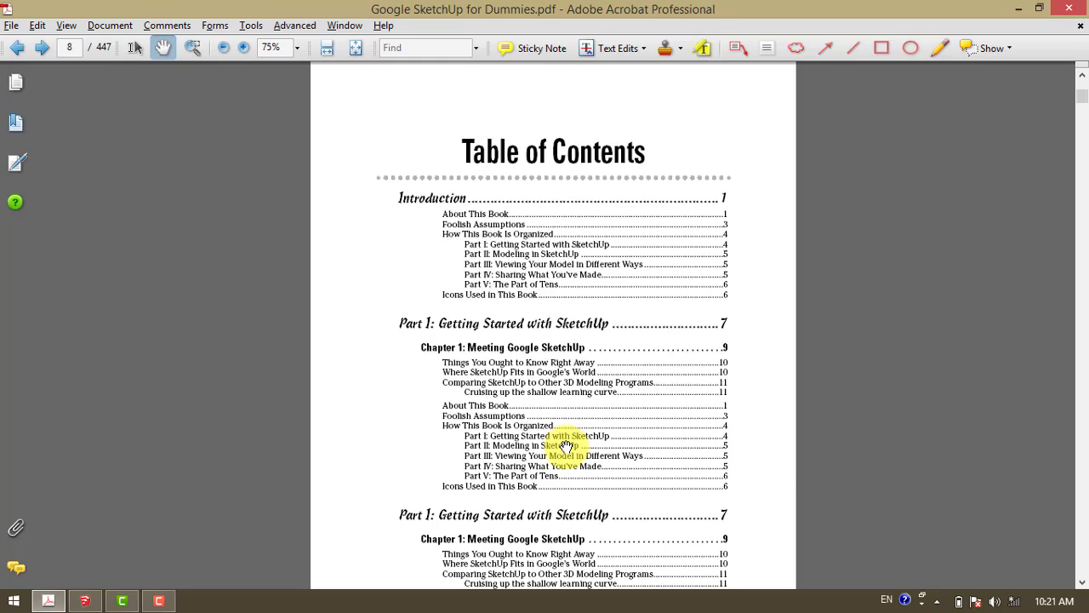
scroll(567, 443, "down", 5)
scroll(566, 443, "down", 5)
scroll(566, 447, "down", 3)
scroll(566, 446, "down", 5)
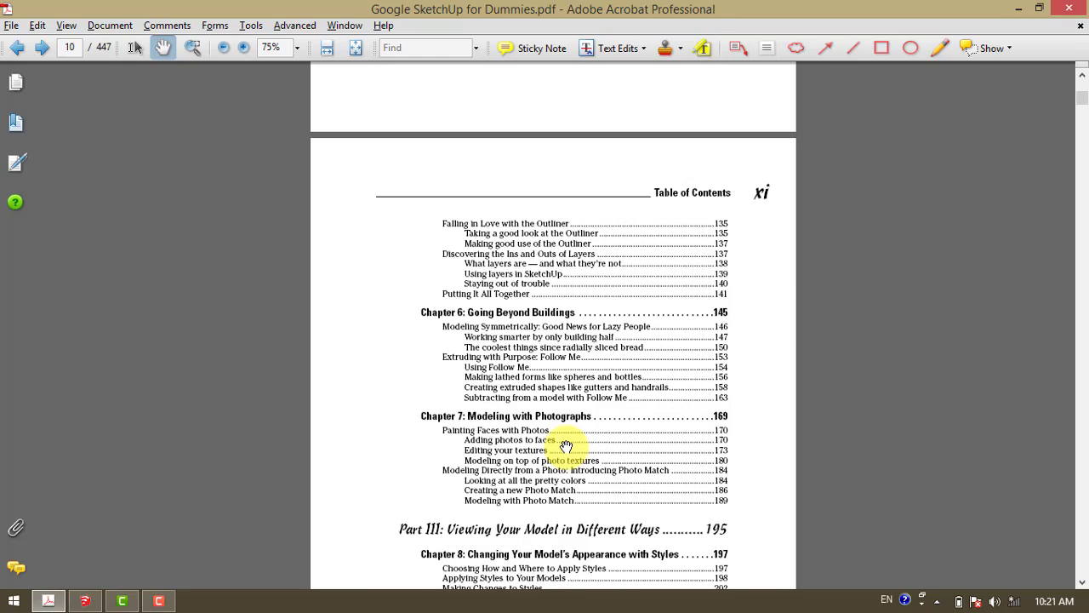
scroll(566, 446, "down", 5)
scroll(566, 446, "down", 5)
scroll(566, 446, "down", 5)
scroll(566, 447, "down", 5)
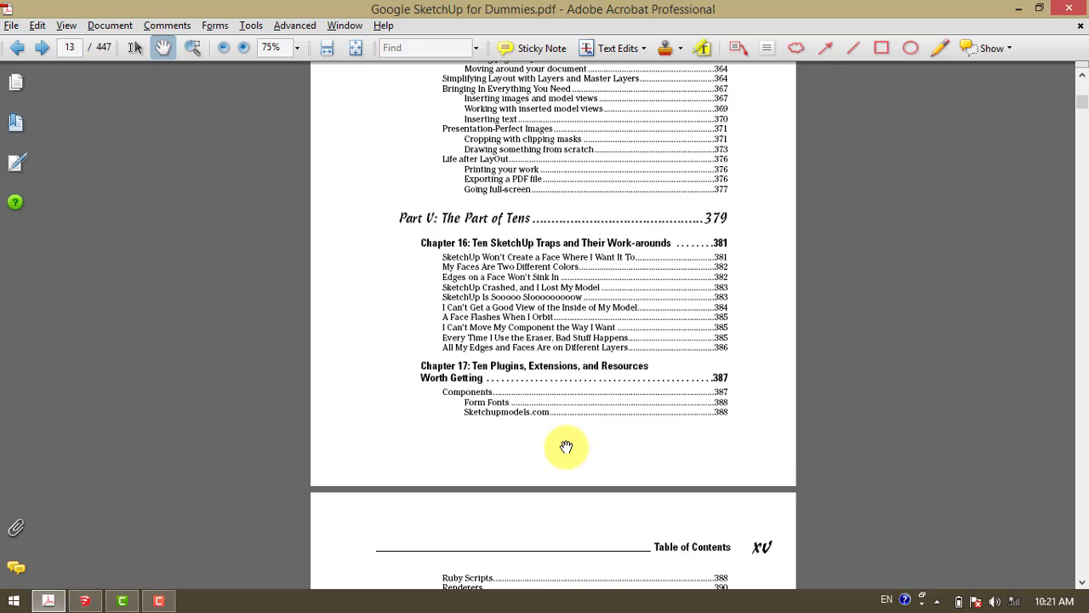
scroll(566, 447, "down", 5)
scroll(566, 447, "down", 5)
scroll(566, 447, "down", 5)
scroll(566, 447, "down", 5)
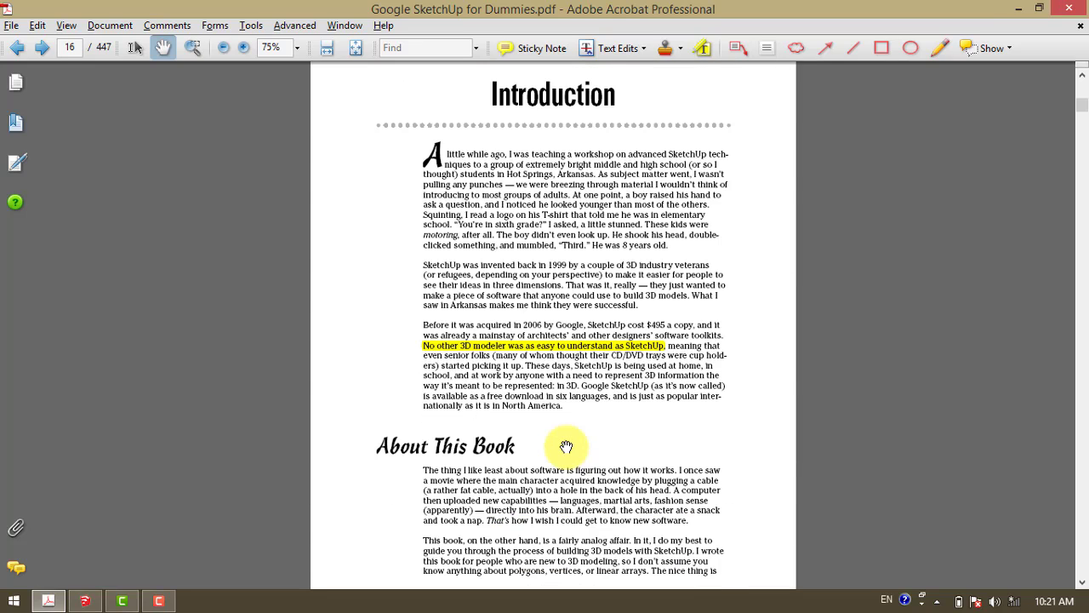
Scroll from page 16 down to page 25, where the LayOut sentence is highlighted
left_click_drag(625, 520, 616, 384)
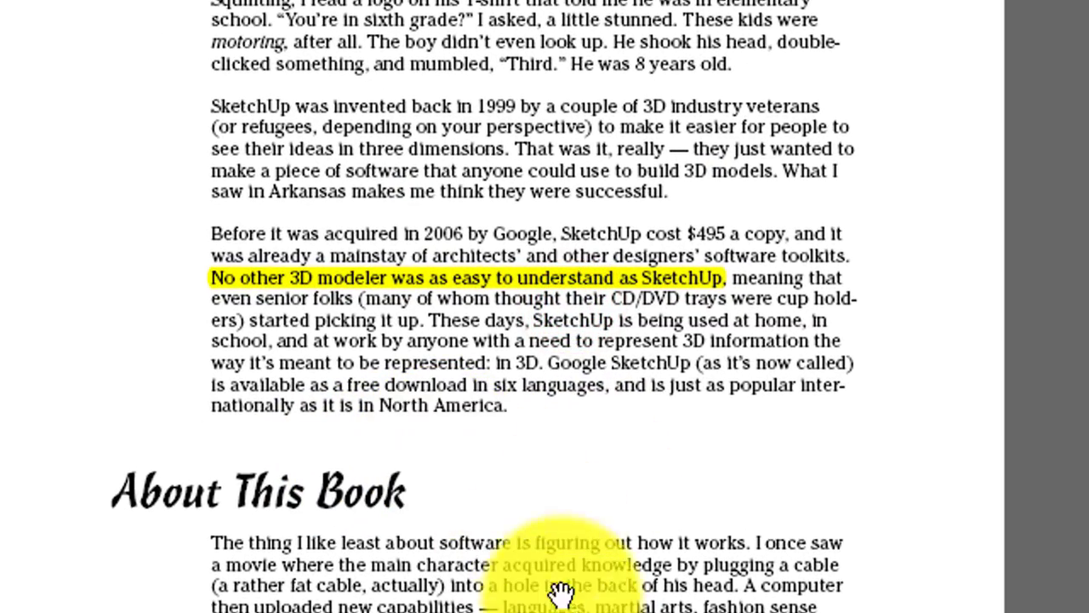
scroll(558, 527, "down", 3)
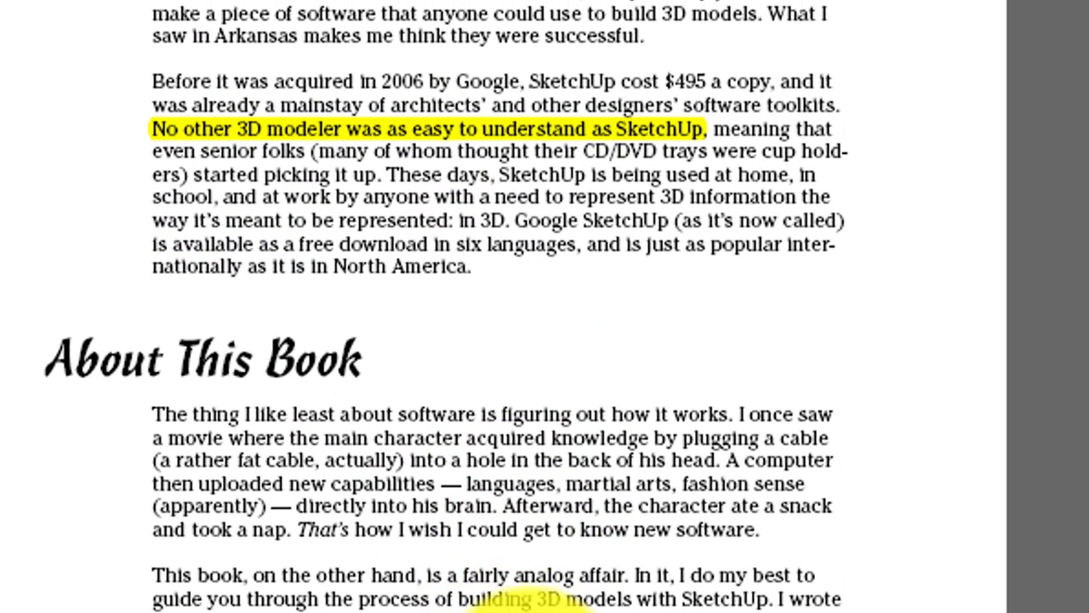
scroll(537, 602, "down", 3)
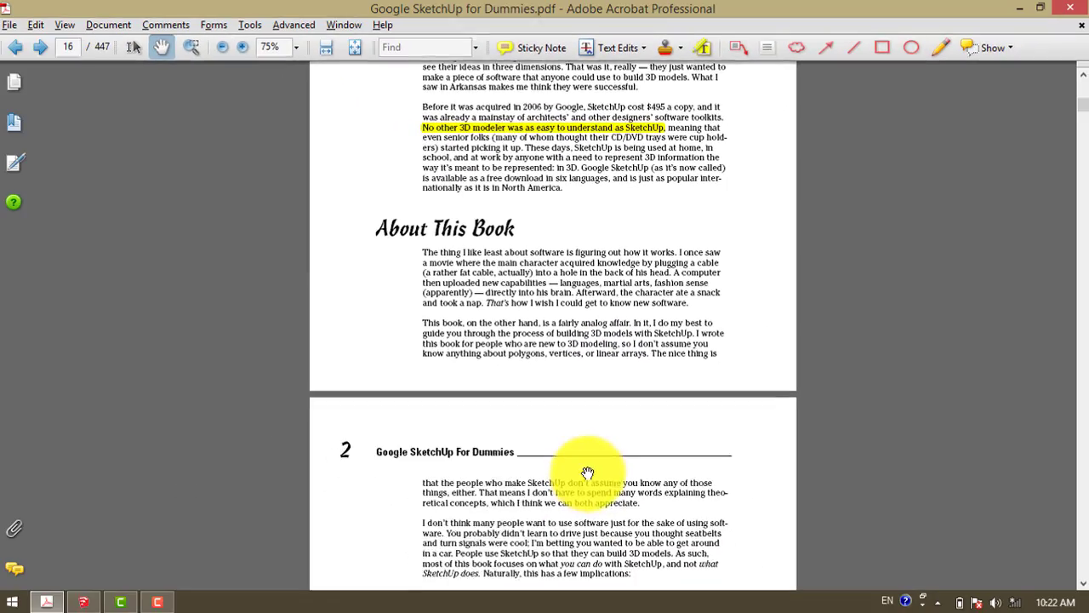
scroll(587, 425, "down", 2)
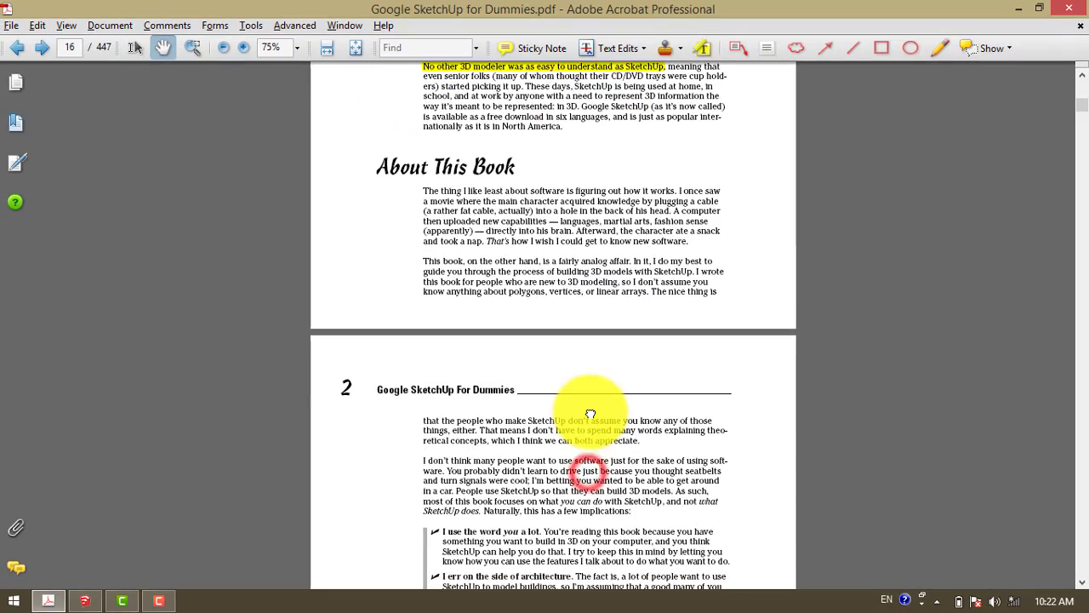
scroll(545, 426, "down", 10)
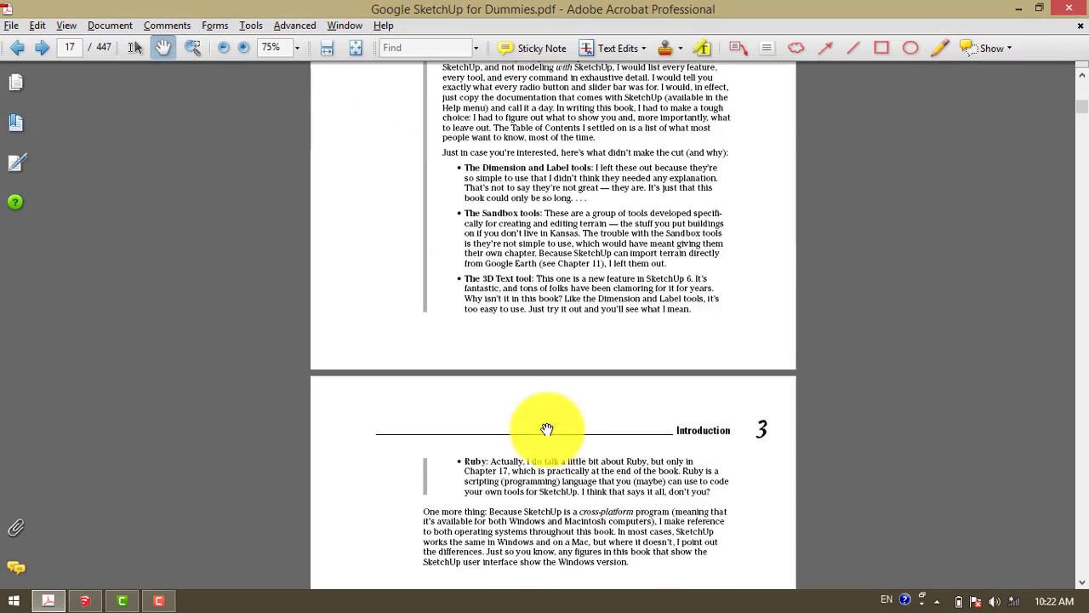
scroll(547, 429, "down", 10)
scroll(547, 429, "down", 10)
scroll(548, 429, "down", 5)
scroll(547, 429, "down", 5)
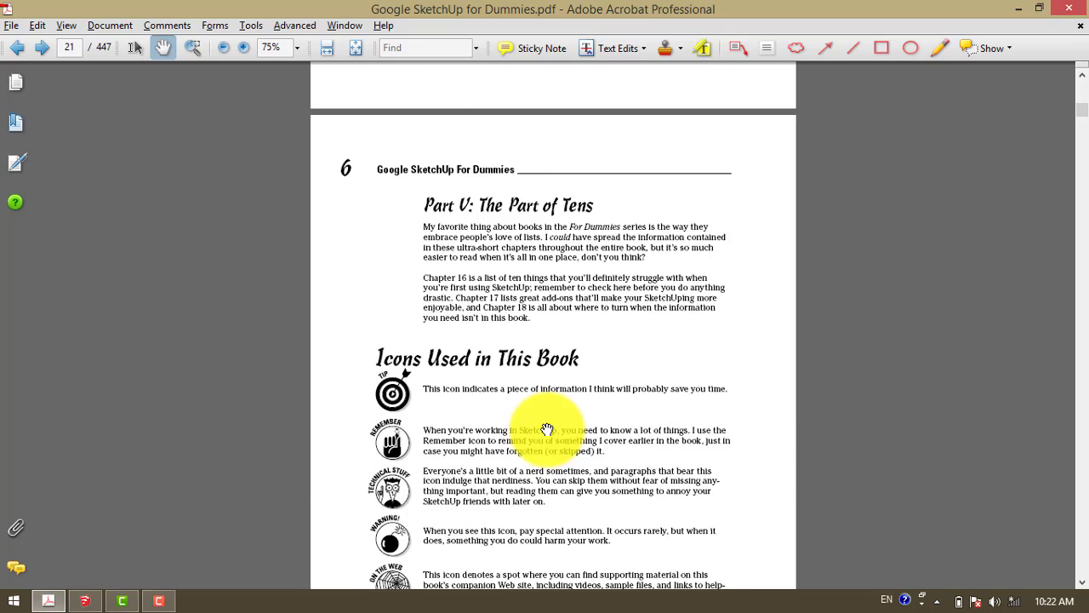
scroll(547, 429, "down", 5)
scroll(545, 426, "down", 5)
scroll(544, 423, "up", 5)
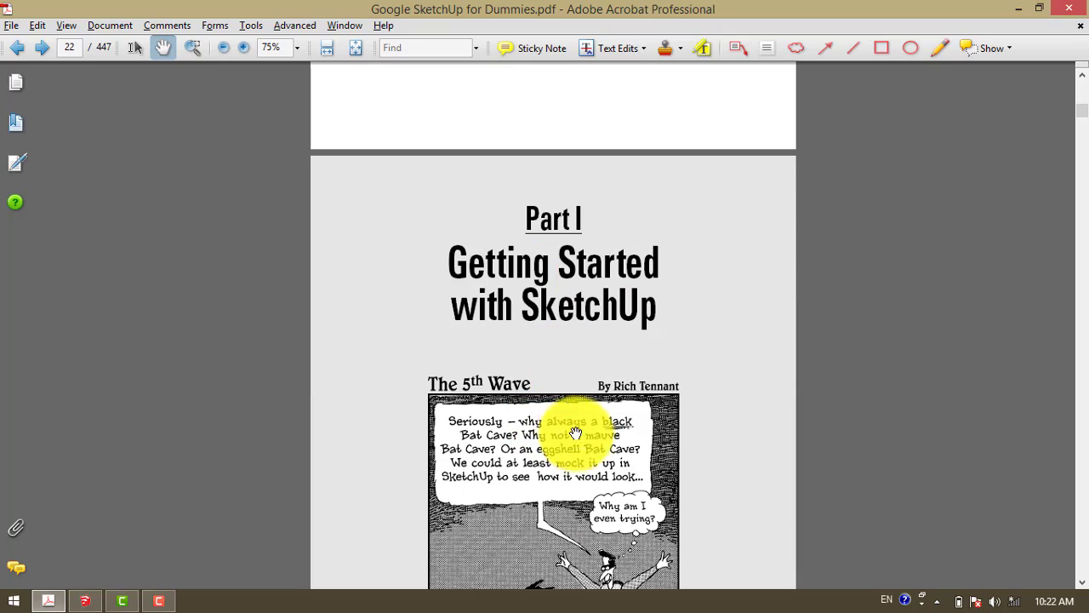
scroll(511, 425, "down", 15)
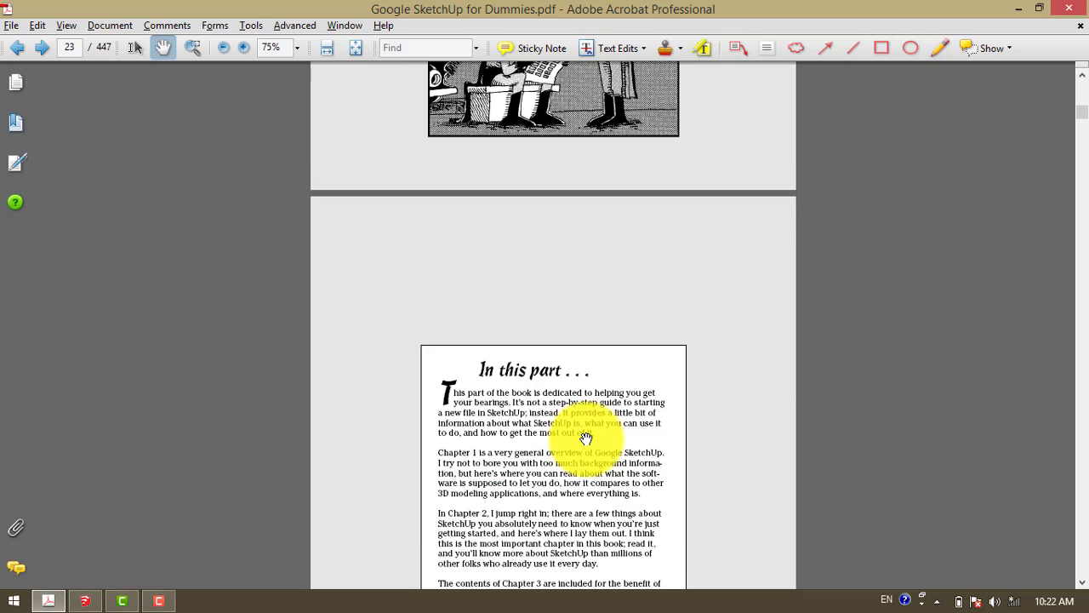
scroll(523, 438, "down", 15)
scroll(586, 439, "down", 10)
scroll(587, 439, "down", 15)
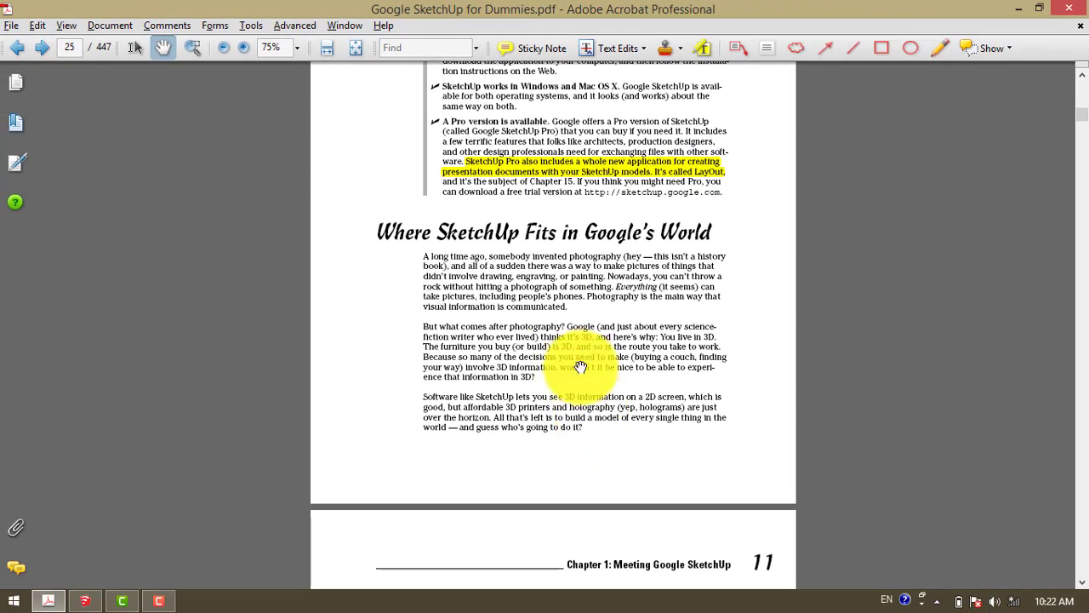
Scroll page 25 down to Figure 1-1's highlighted bullets on surfaces versus solids
left_click_drag(596, 430, 593, 394)
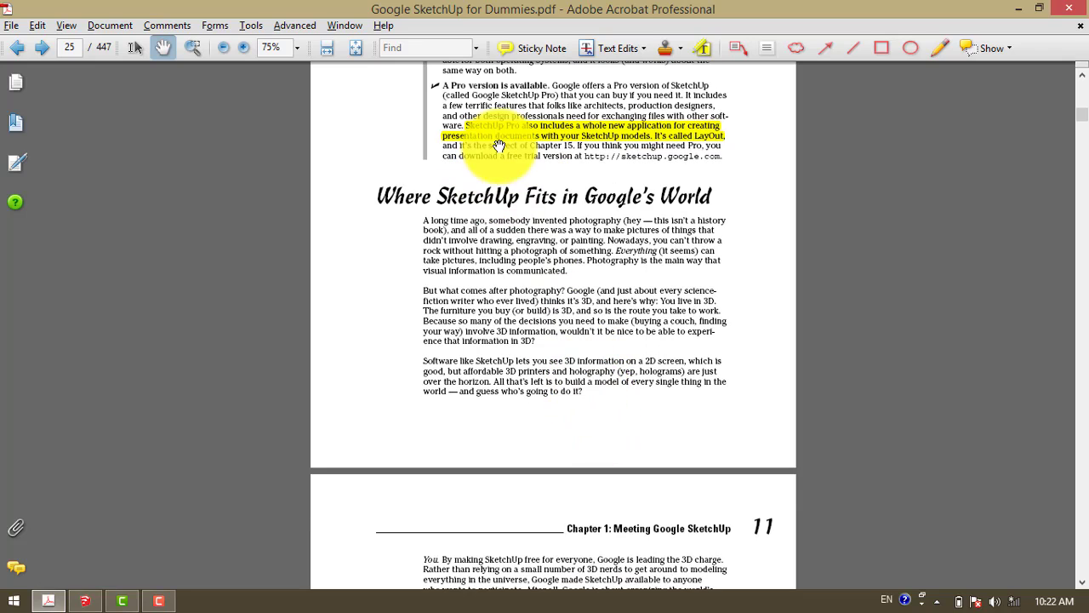
left_click_drag(597, 441, 598, 410)
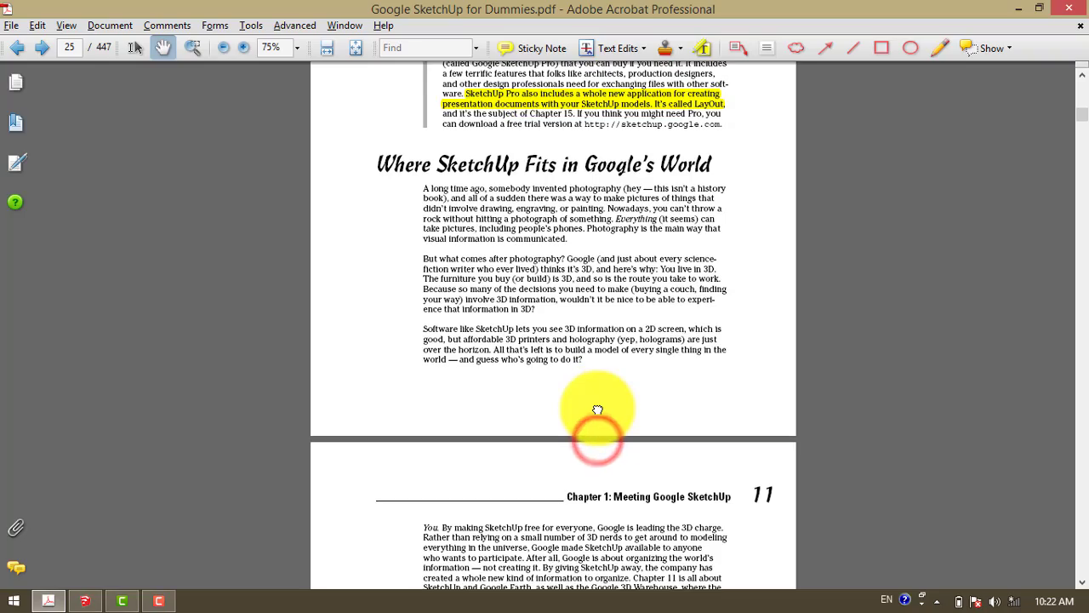
scroll(595, 433, "down", 10)
scroll(596, 433, "down", 3)
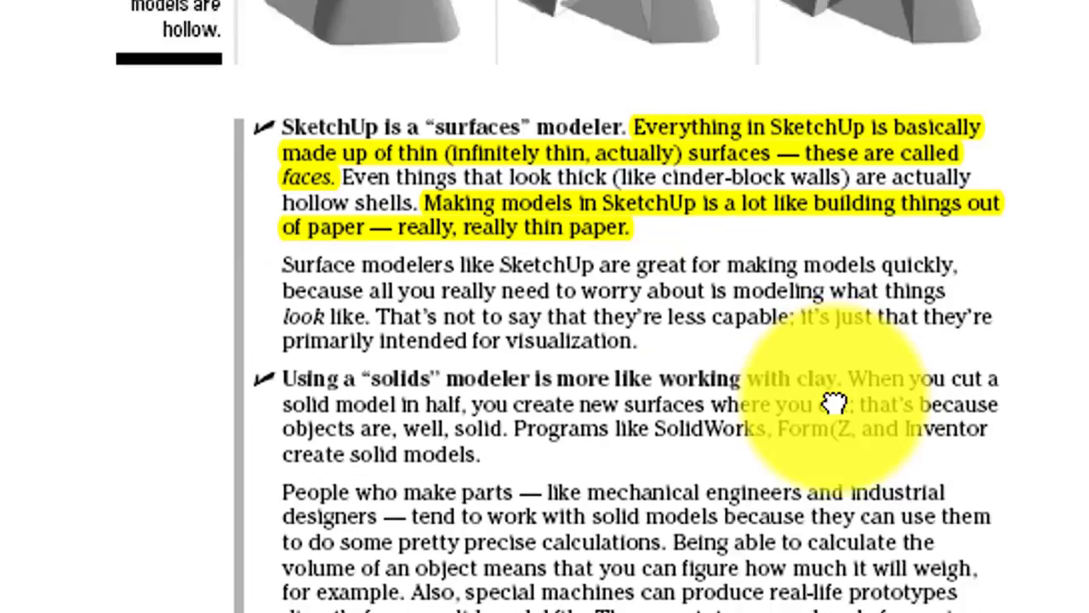
scroll(834, 403, "down", 1)
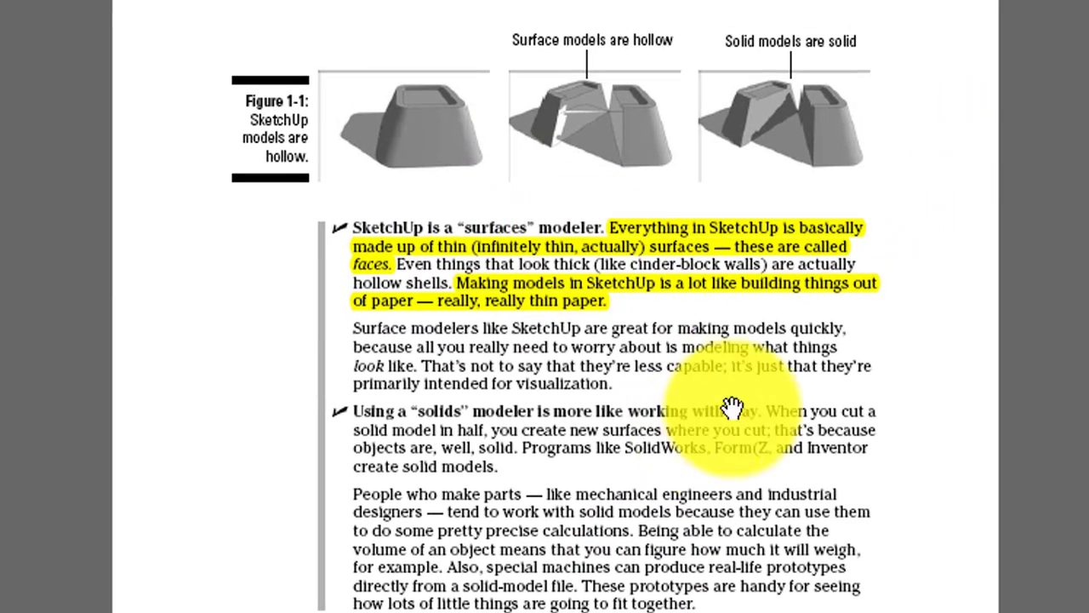
scroll(731, 409, "up", 2)
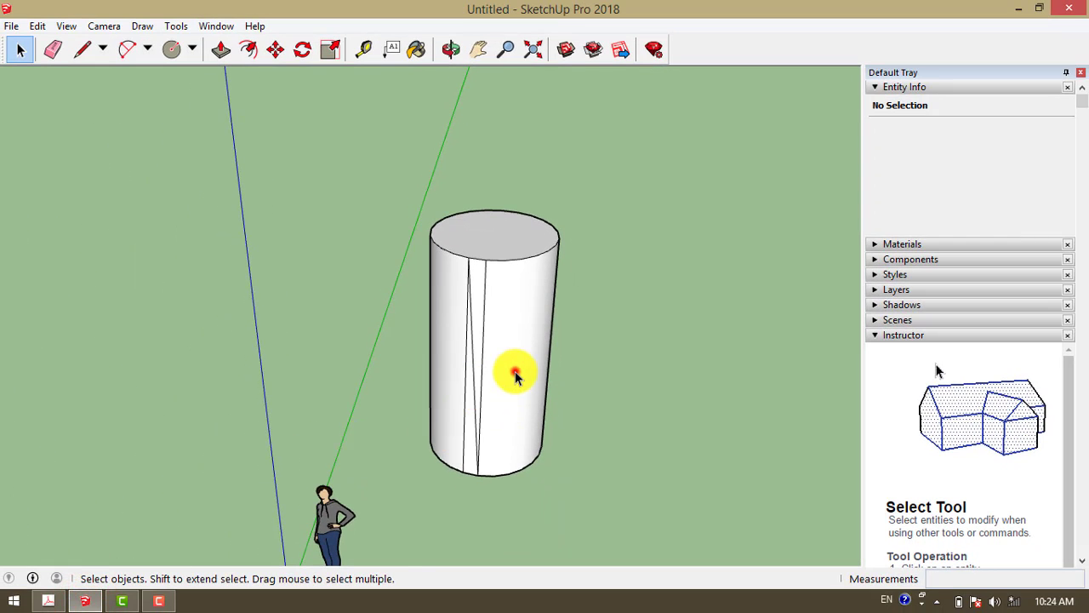
Delete the cylinder and the leftover bracket-shaped line
scroll(515, 375, "down", 2)
triple_click(514, 372)
key("Delete")
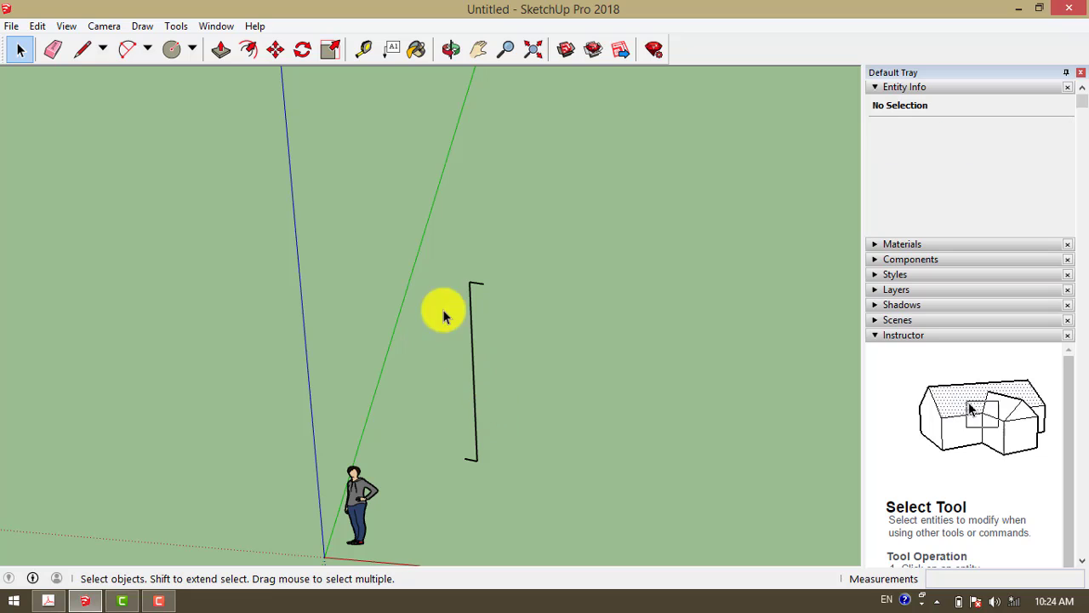
left_click_drag(432, 216, 595, 529)
key("Delete")
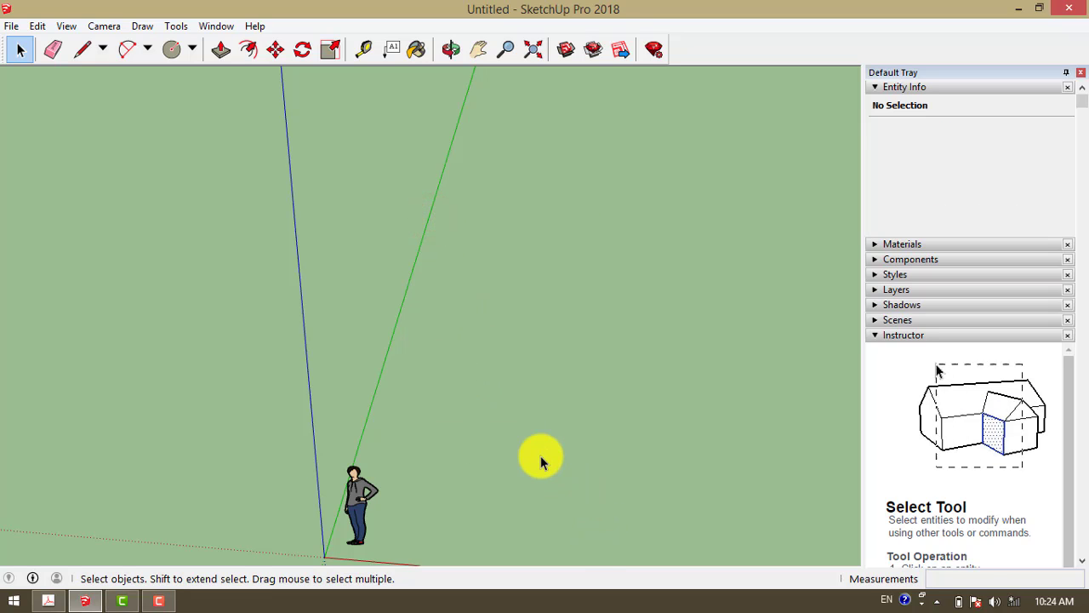
Draw a rectangle on the ground and push-pull it up into a box
key("r")
left_click(515, 463)
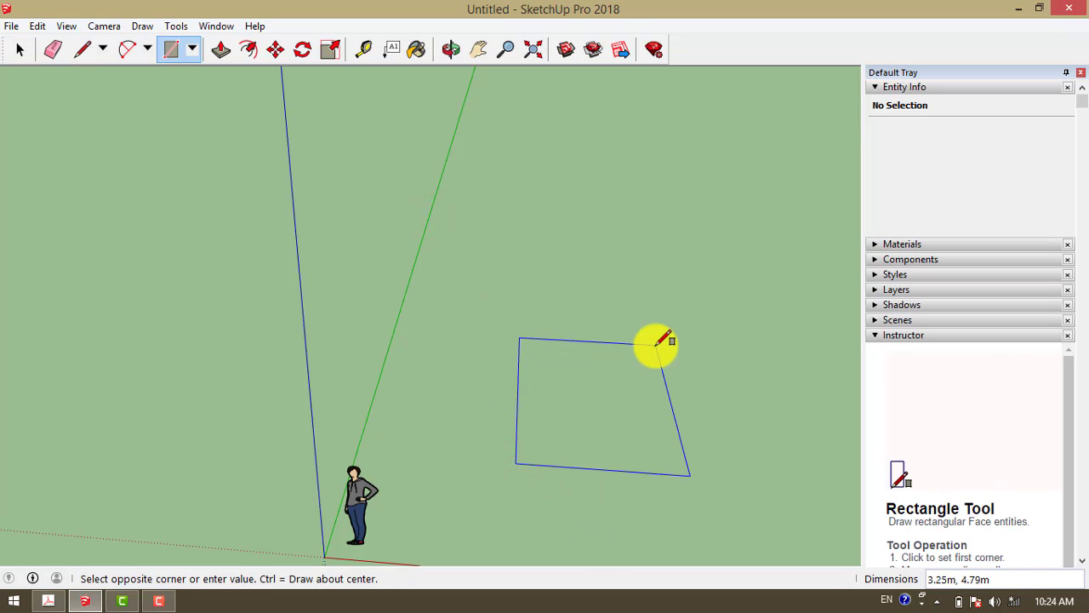
left_click(657, 343)
key("p")
left_click(607, 416)
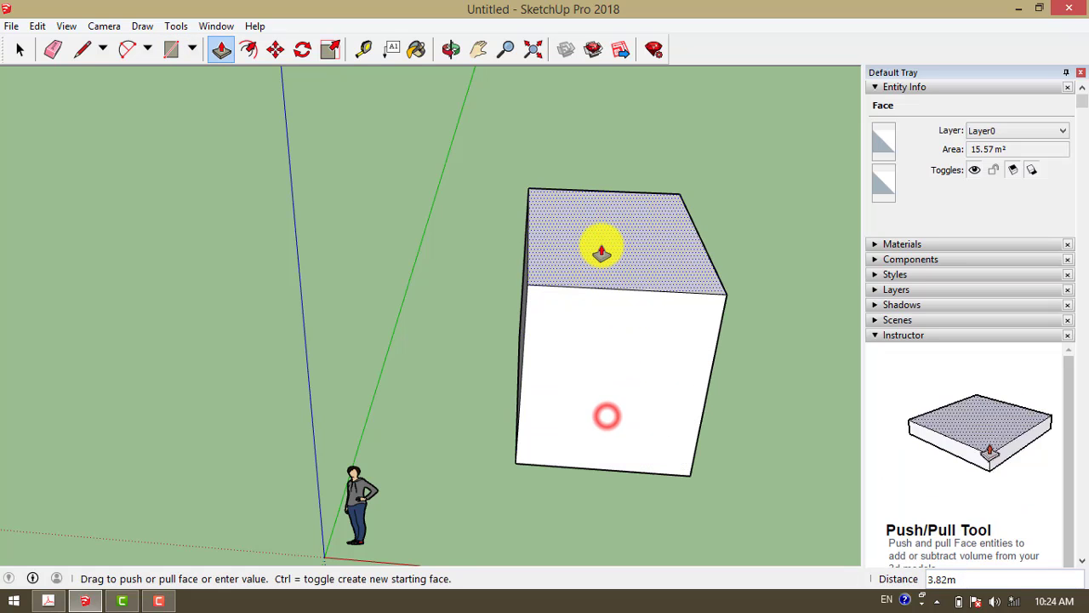
left_click(601, 252)
key("space")
Delete the box's front face to look inside, undo it, and return to the PDF
mouse_move(559, 401)
middle_mouse_down()
mouse_move(567, 348)
mouse_move(533, 343)
mouse_move(597, 406)
mouse_move(525, 369)
mouse_move(639, 369)
mouse_move(683, 397)
mouse_move(510, 374)
mouse_move(584, 413)
mouse_move(557, 400)
mouse_move(637, 423)
mouse_move(518, 353)
mouse_move(454, 382)
mouse_move(559, 348)
mouse_move(554, 324)
middle_mouse_up()
left_click(554, 322)
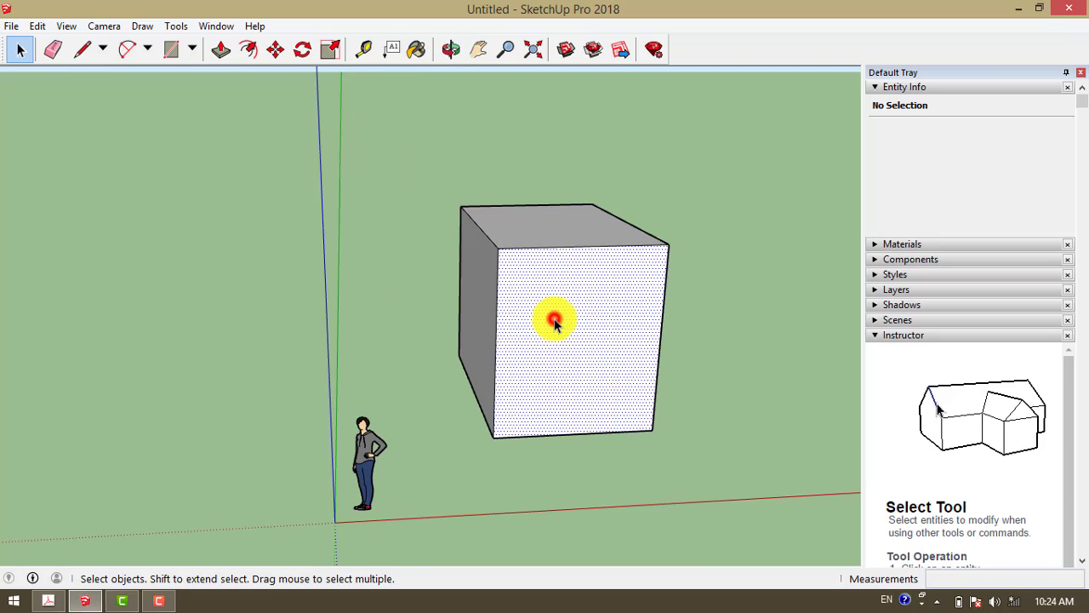
key("Delete")
mouse_move(564, 394)
middle_mouse_down()
mouse_move(571, 332)
mouse_move(553, 329)
mouse_move(591, 348)
middle_mouse_up()
key("ctrl+z")
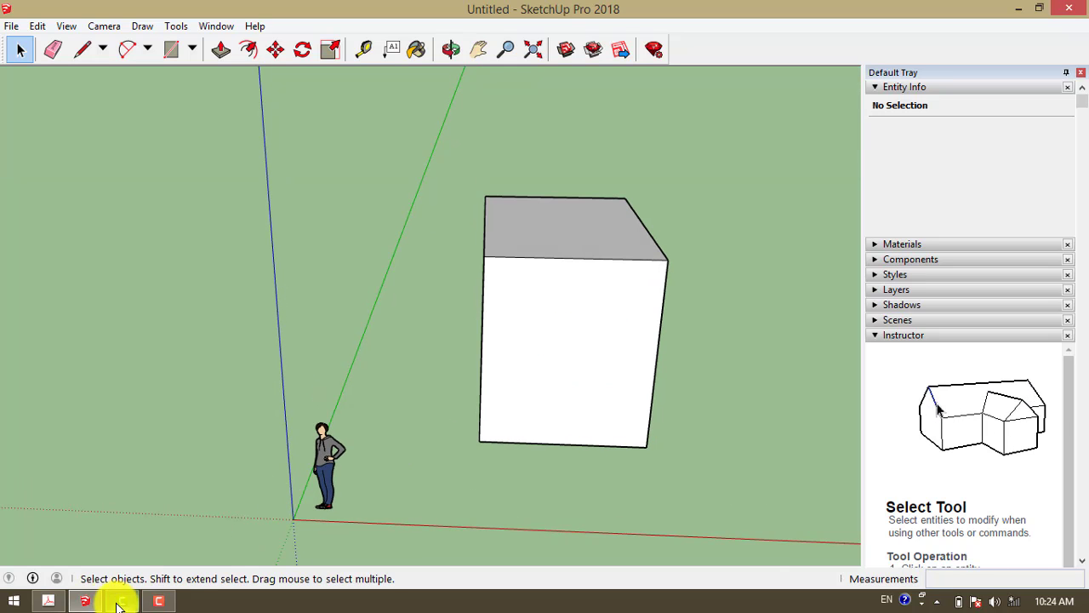
left_click(44, 601)
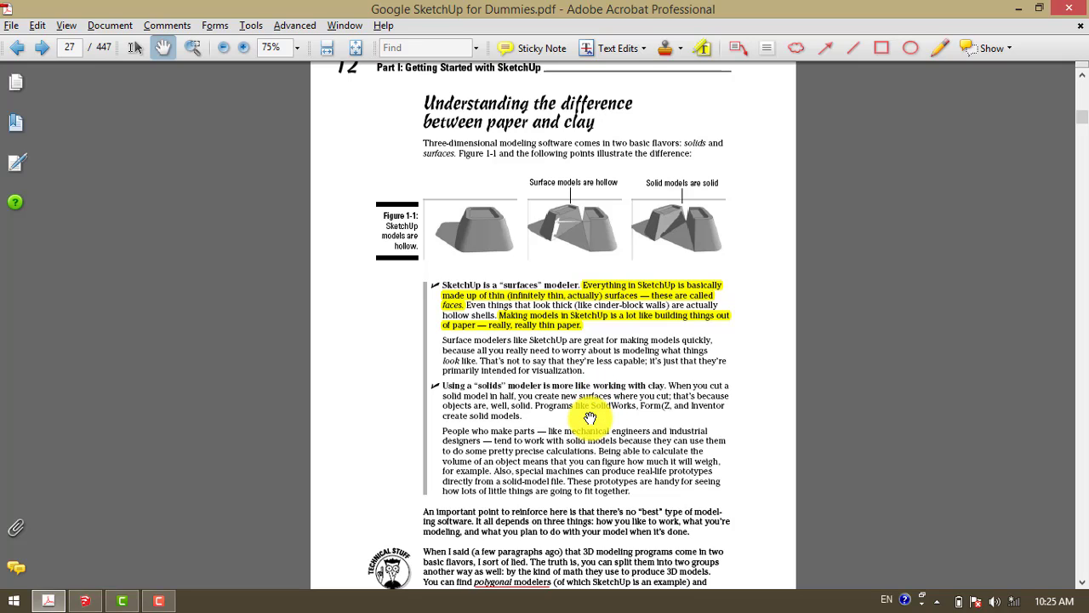
Scroll from page 27 to page 29's highlighted nonphotorealistic rendering (NPR) sentence
scroll(592, 448, "down", 3)
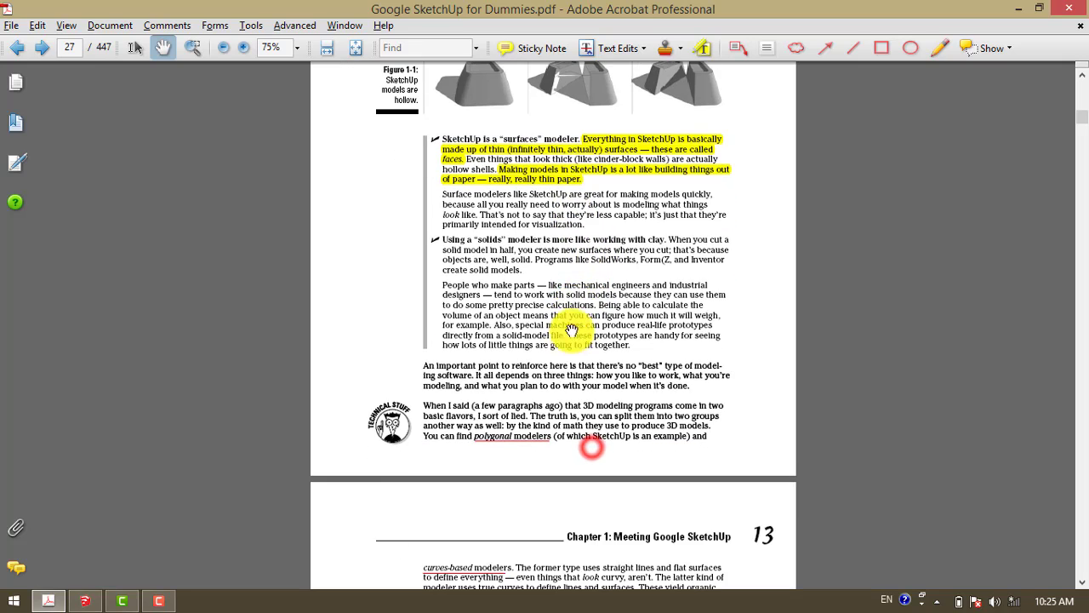
scroll(566, 362, "down", 4)
scroll(563, 360, "down", 4)
scroll(563, 361, "down", 5)
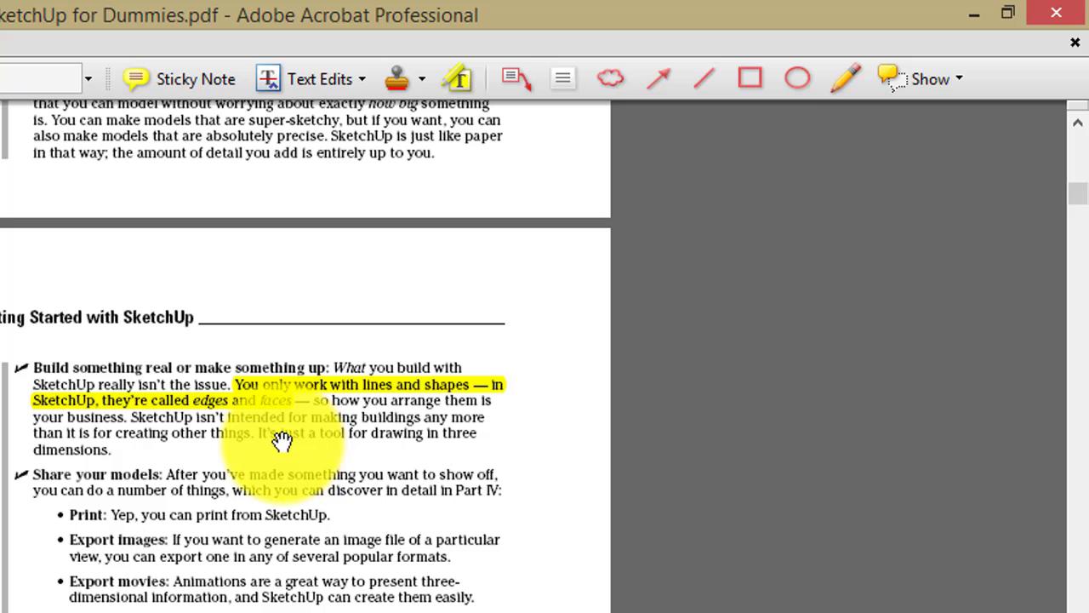
scroll(267, 584, "down", 5)
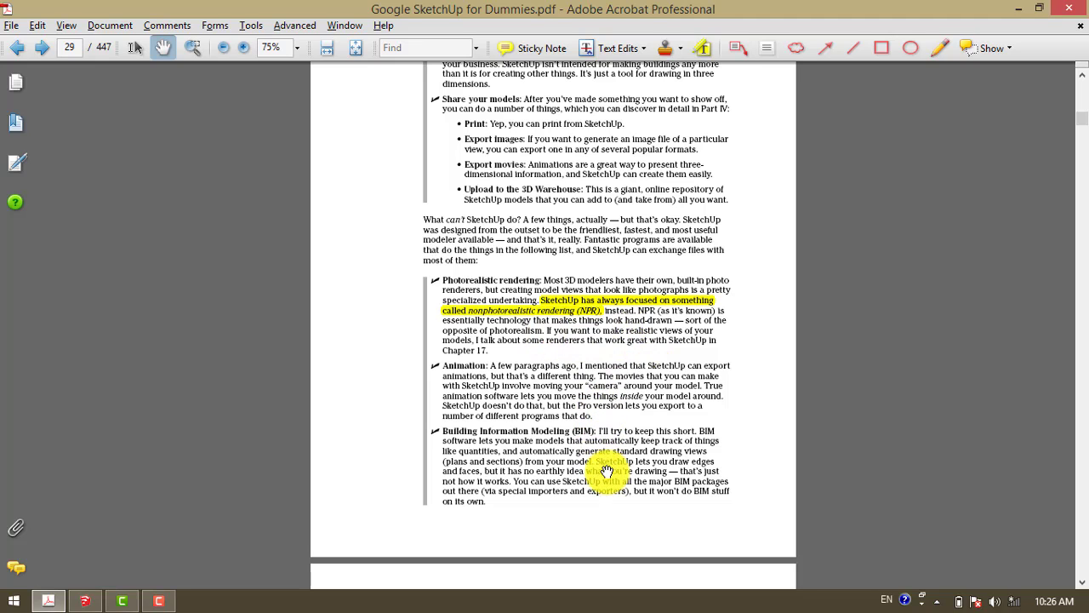
Pan from page 29 through the tour section and down the menu bar list
scroll(606, 474, "down", 5)
scroll(594, 469, "down", 3)
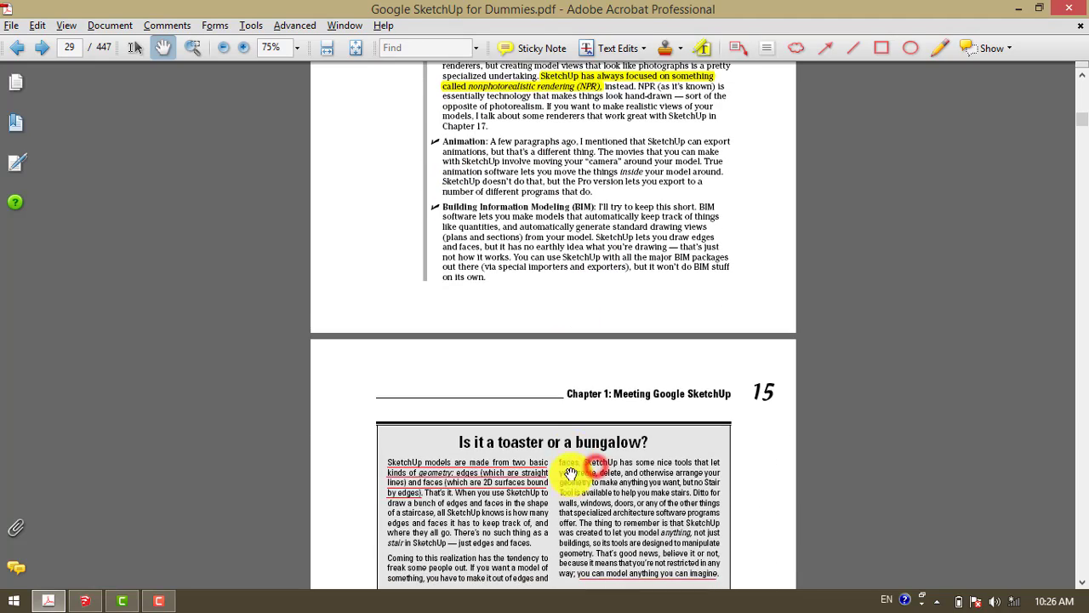
left_click_drag(565, 476, 570, 353)
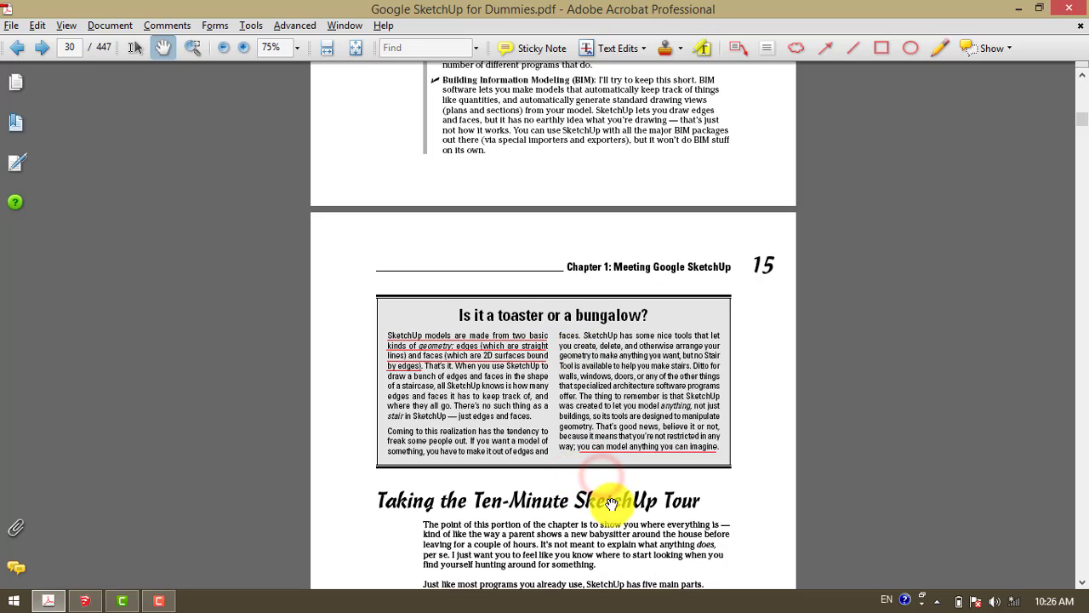
left_click_drag(615, 499, 600, 432)
left_click_drag(608, 527, 609, 452)
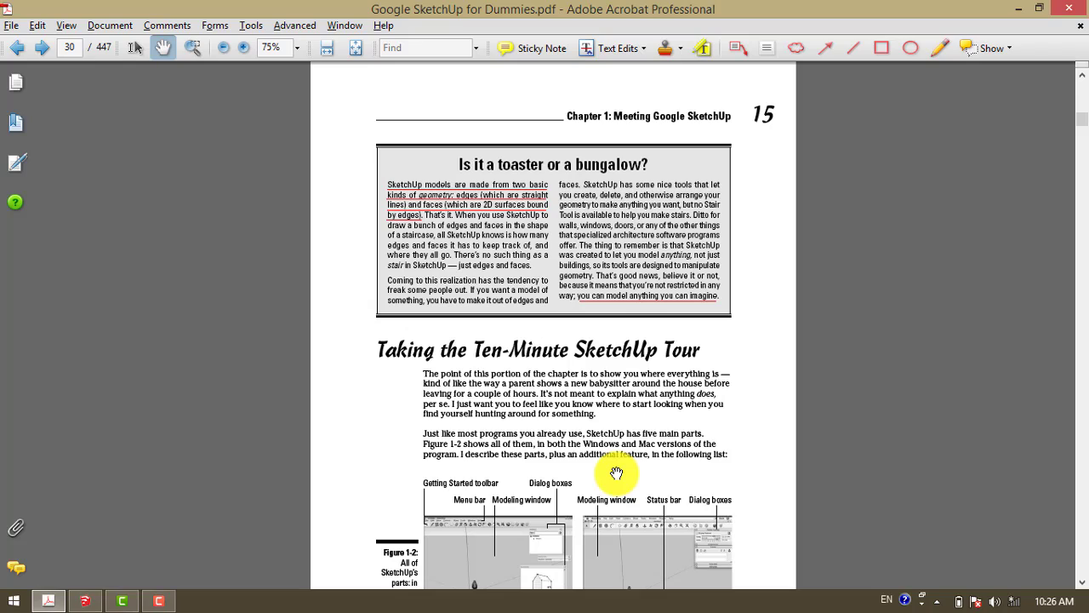
left_click_drag(617, 472, 673, 309)
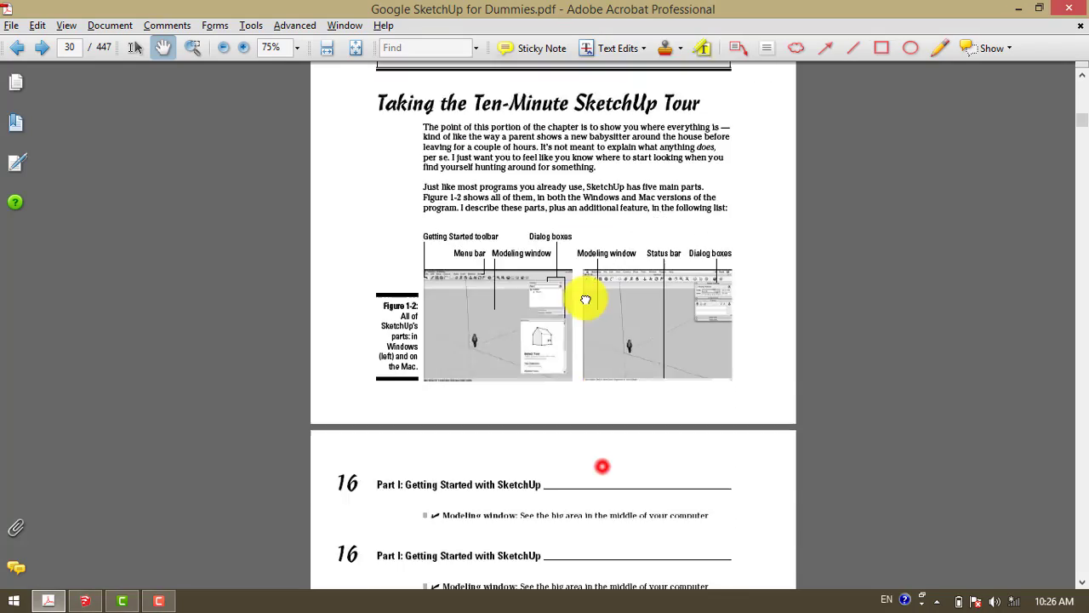
left_click_drag(602, 464, 580, 393)
scroll(578, 398, "down", 3)
scroll(587, 358, "down", 2)
scroll(570, 425, "down", 2)
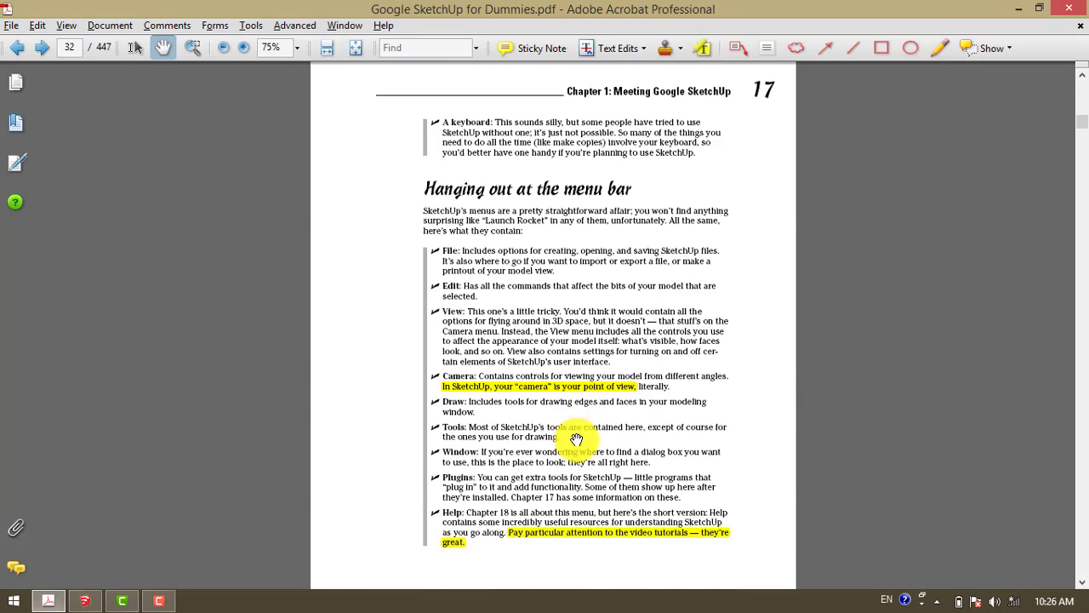
left_click_drag(576, 443, 506, 323)
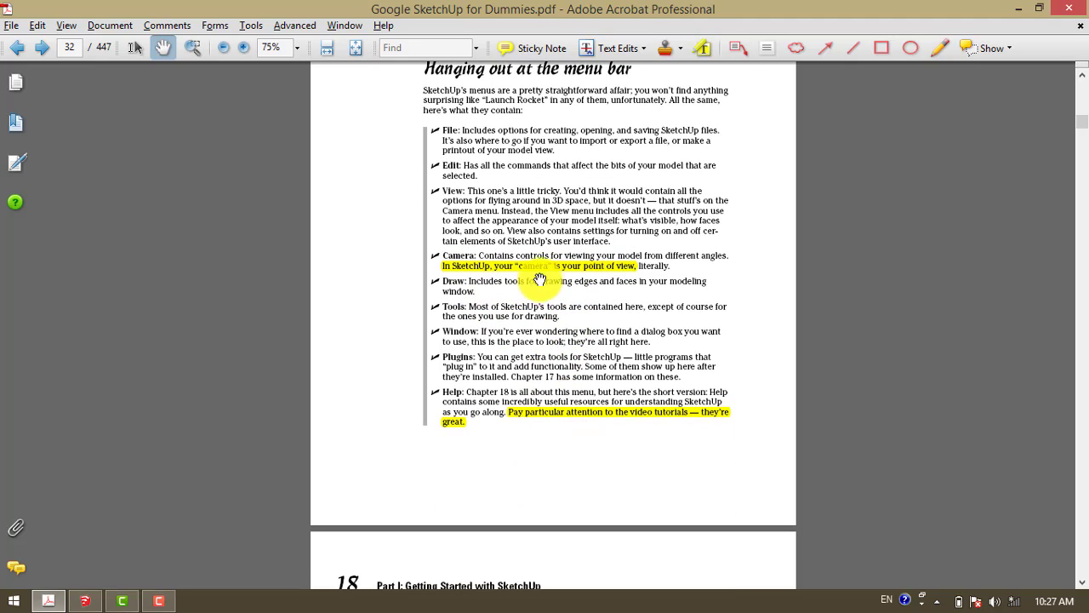
Move on past the Where are all the tools? box to page 34's Model Info note
scroll(588, 207, "up", 1)
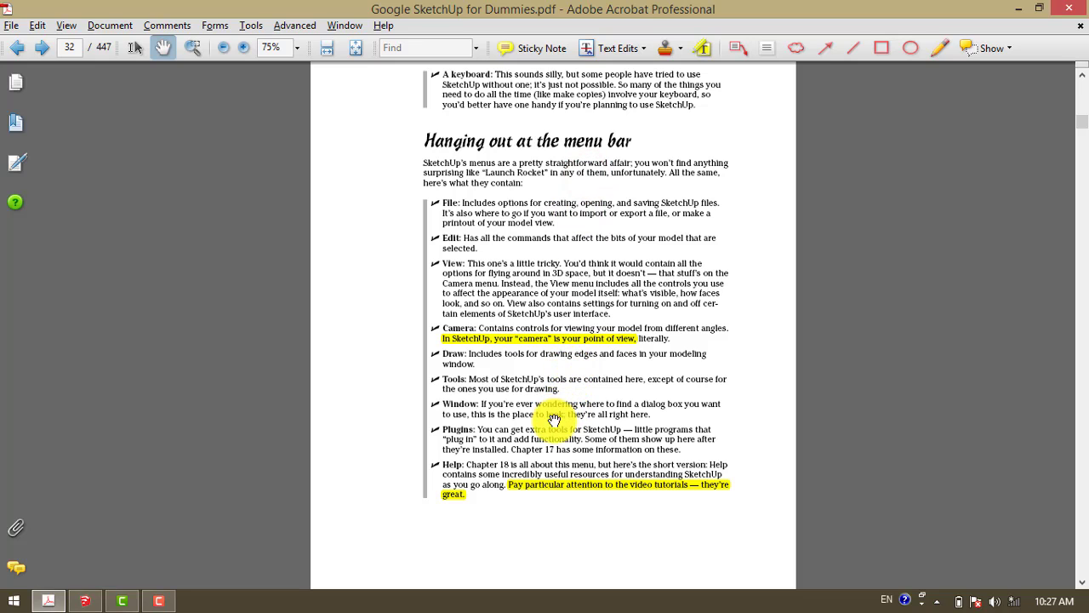
scroll(584, 427, "down", 1)
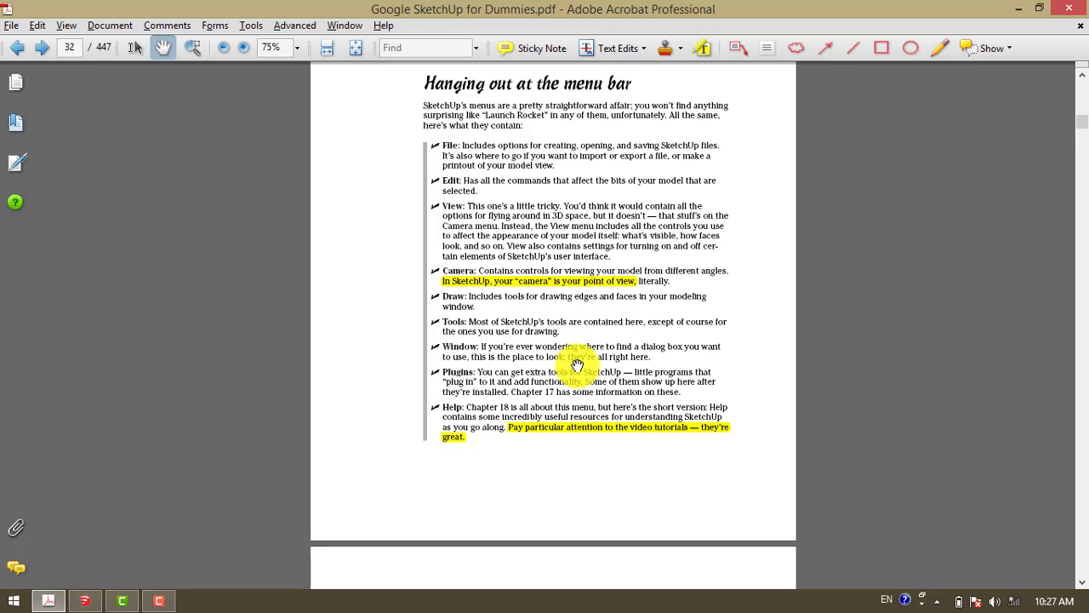
scroll(580, 366, "down", 1)
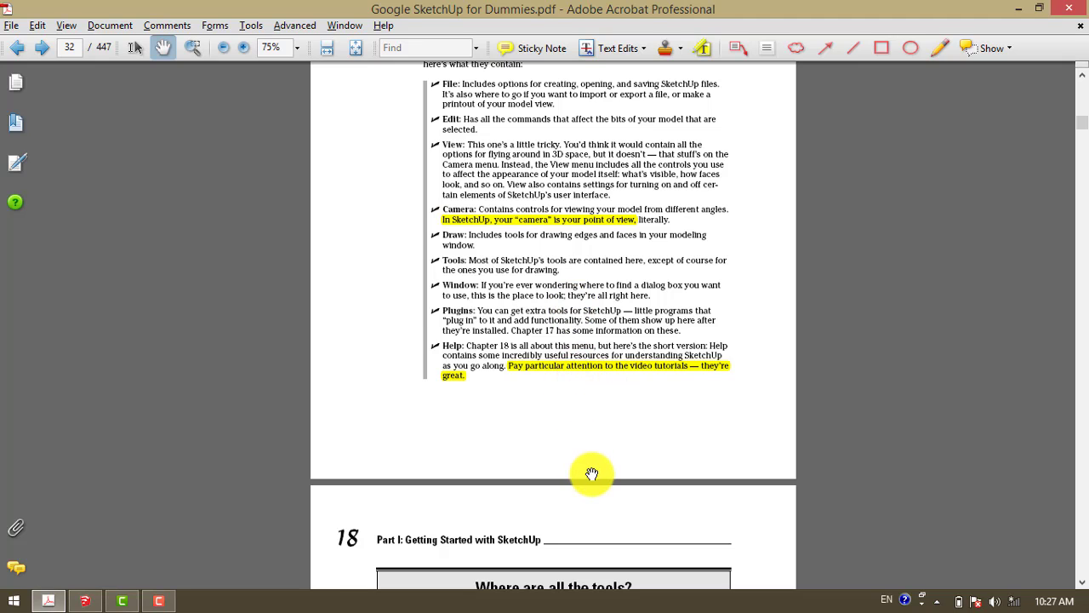
left_click_drag(591, 474, 584, 380)
left_click_drag(593, 473, 579, 331)
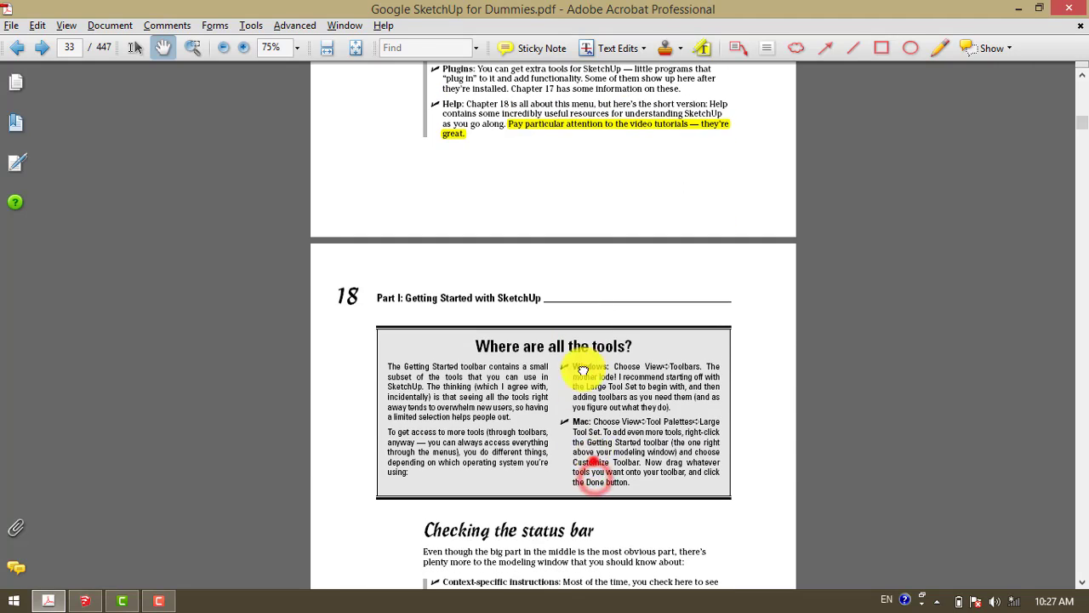
left_click_drag(593, 474, 586, 310)
mouse_move(593, 450)
left_mouse_down()
mouse_move(588, 247)
mouse_move(591, 370)
left_mouse_up()
left_click_drag(593, 473, 587, 164)
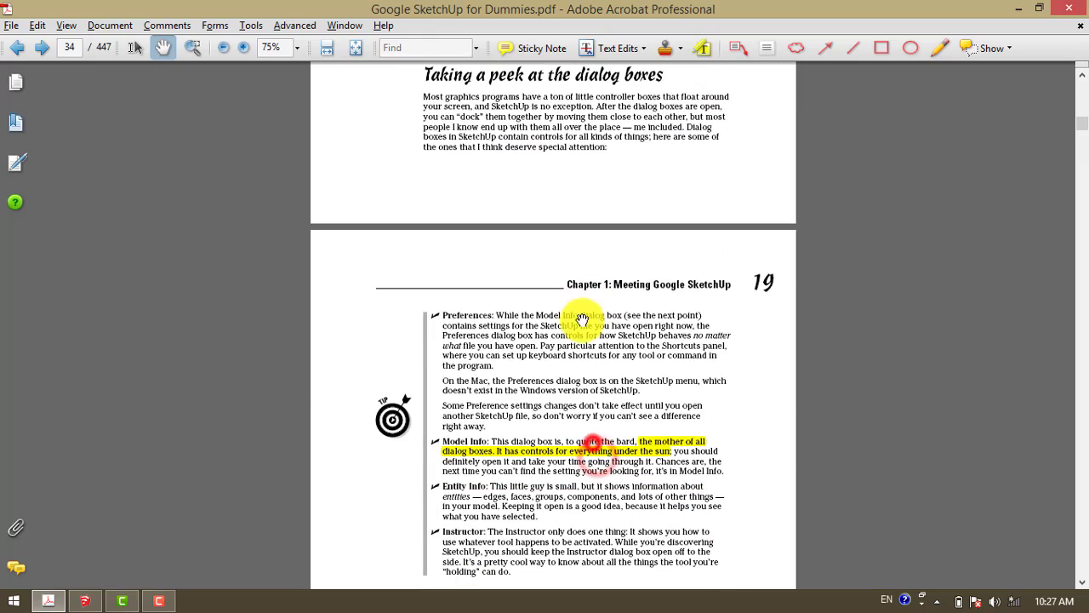
Scroll to Chapter 2's It's All about Edges and Faces, past Figure 2-1, to book page 23
scroll(579, 377, "down", 10)
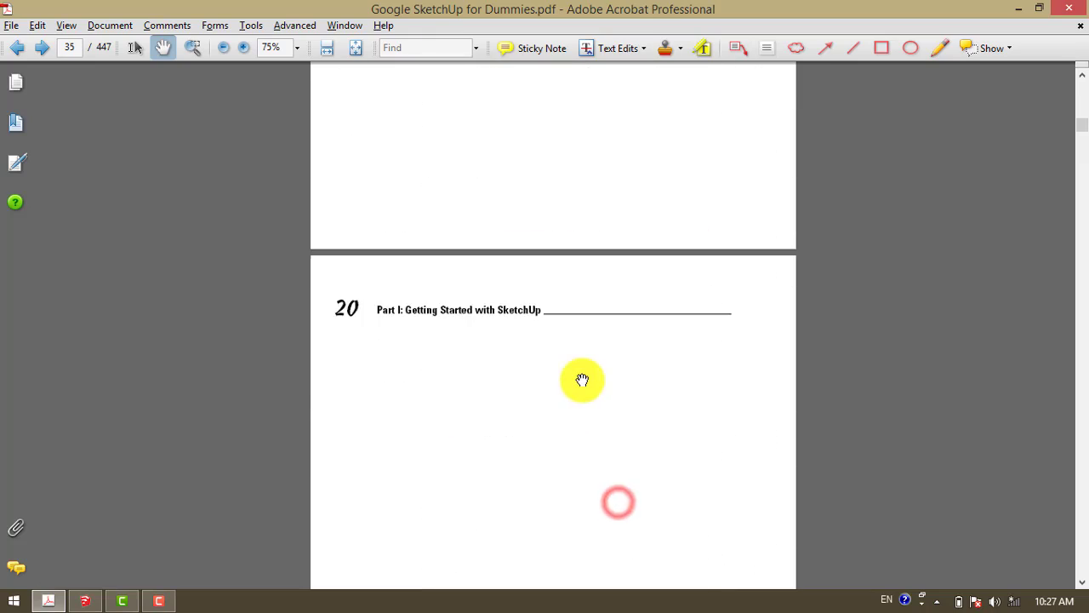
scroll(579, 397, "down", 6)
scroll(579, 397, "down", 6)
scroll(578, 399, "down", 3)
scroll(578, 398, "down", 12)
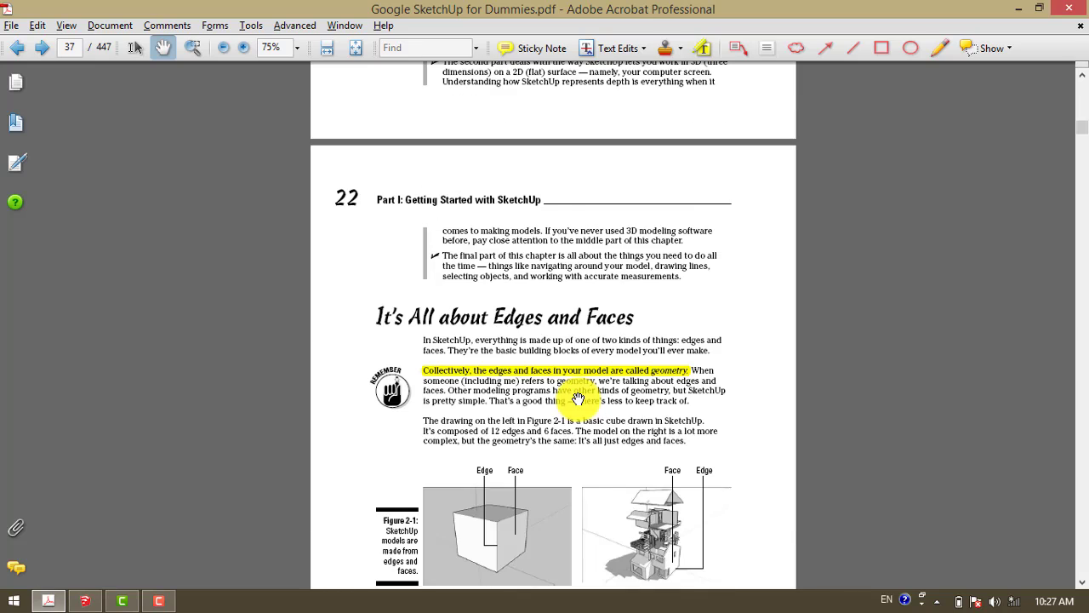
left_click_drag(580, 452, 575, 346)
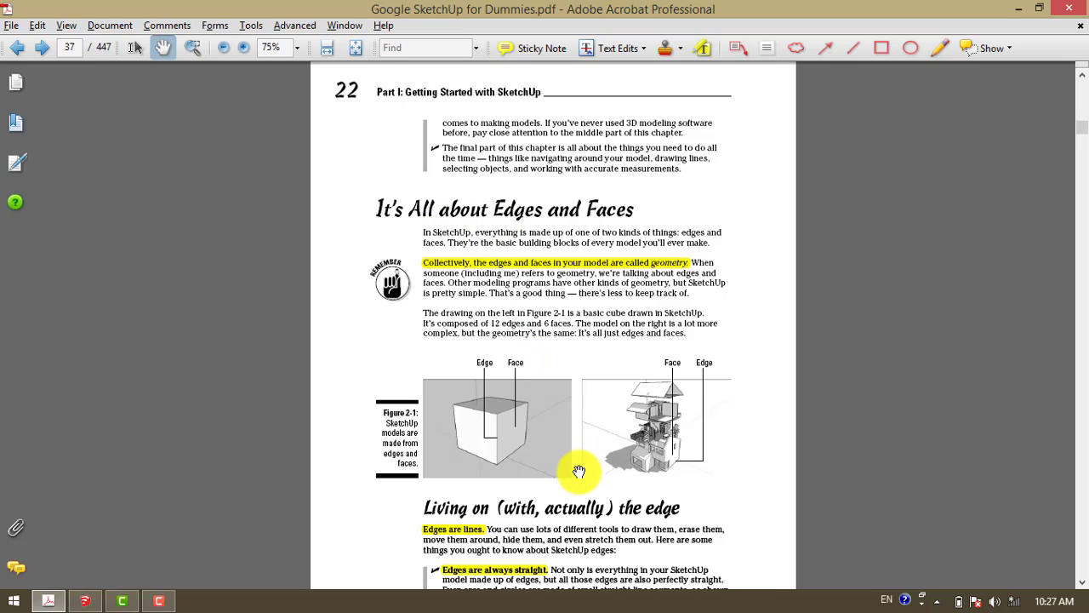
left_click_drag(579, 472, 583, 417)
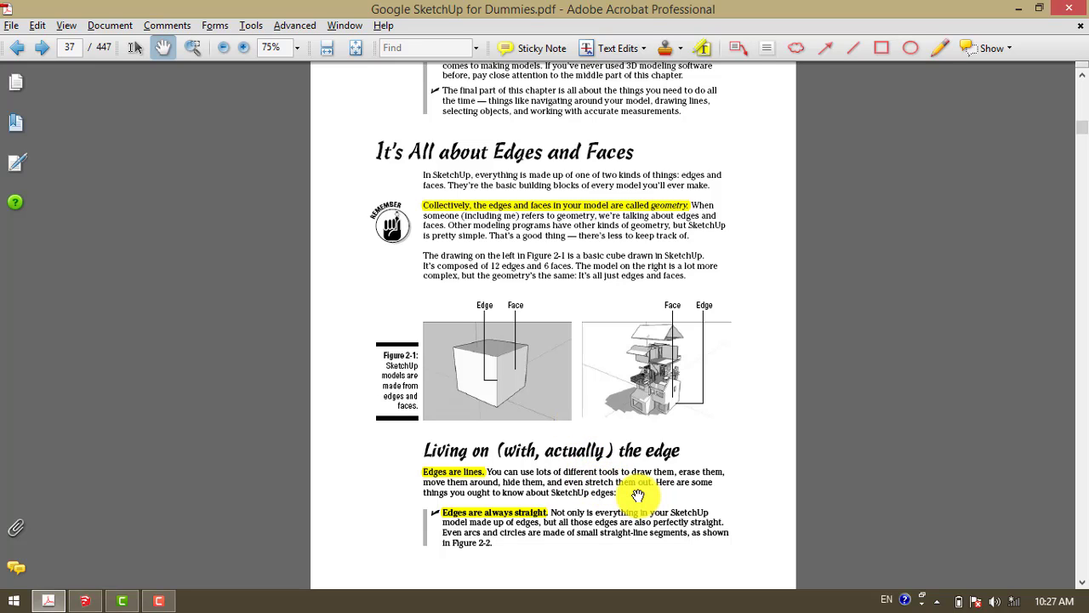
left_click_drag(639, 495, 430, 372)
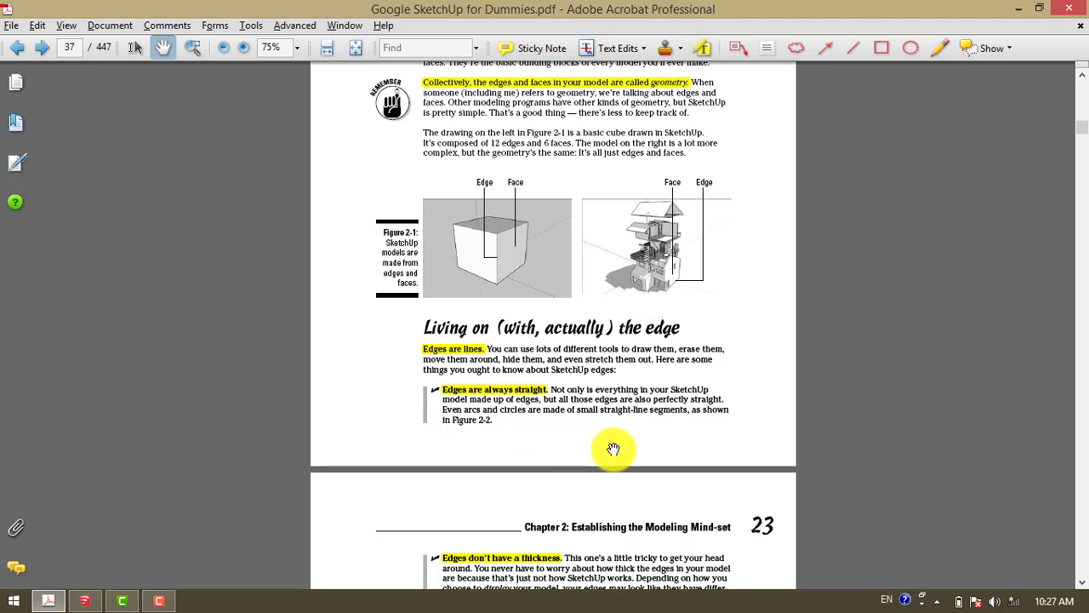
left_click_drag(614, 449, 606, 303)
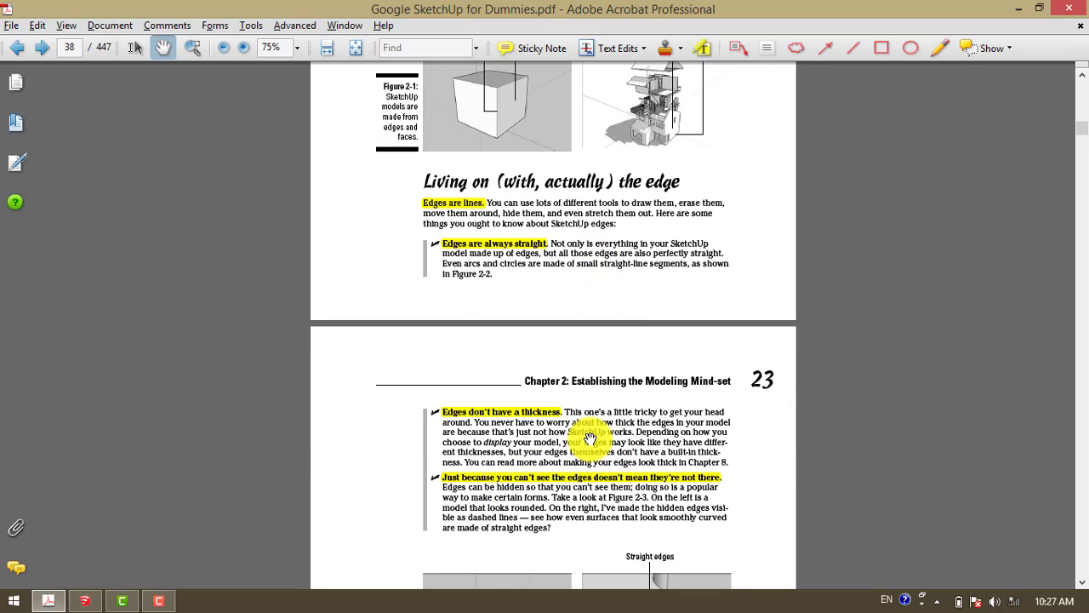
Scroll down page 38 until Figures 2-2 and 2-3 of straight-edged curves appear
scroll(601, 434, "down", 2)
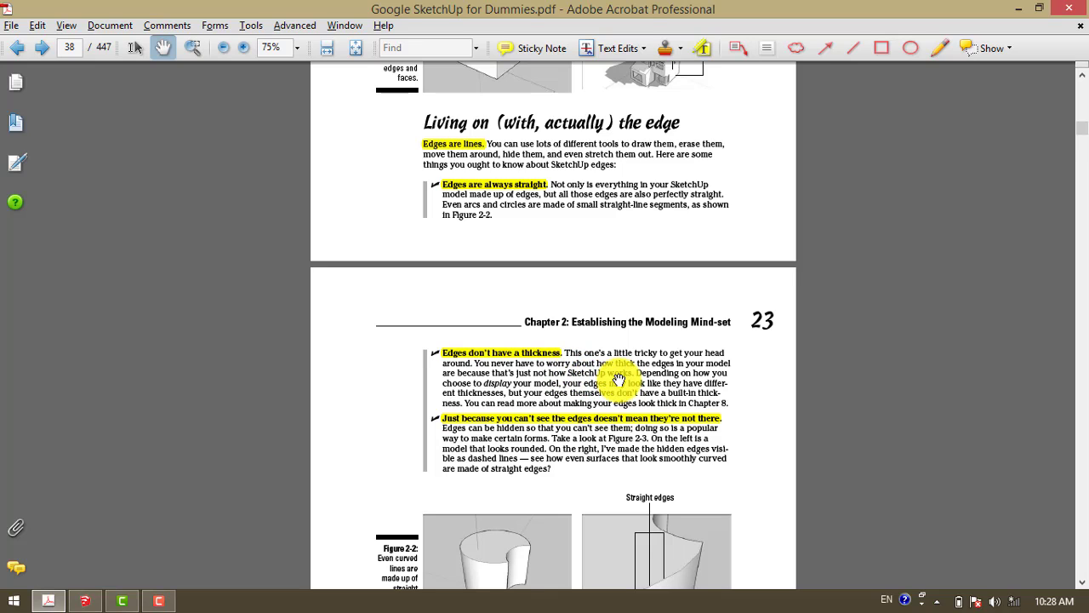
scroll(624, 377, "down", 2)
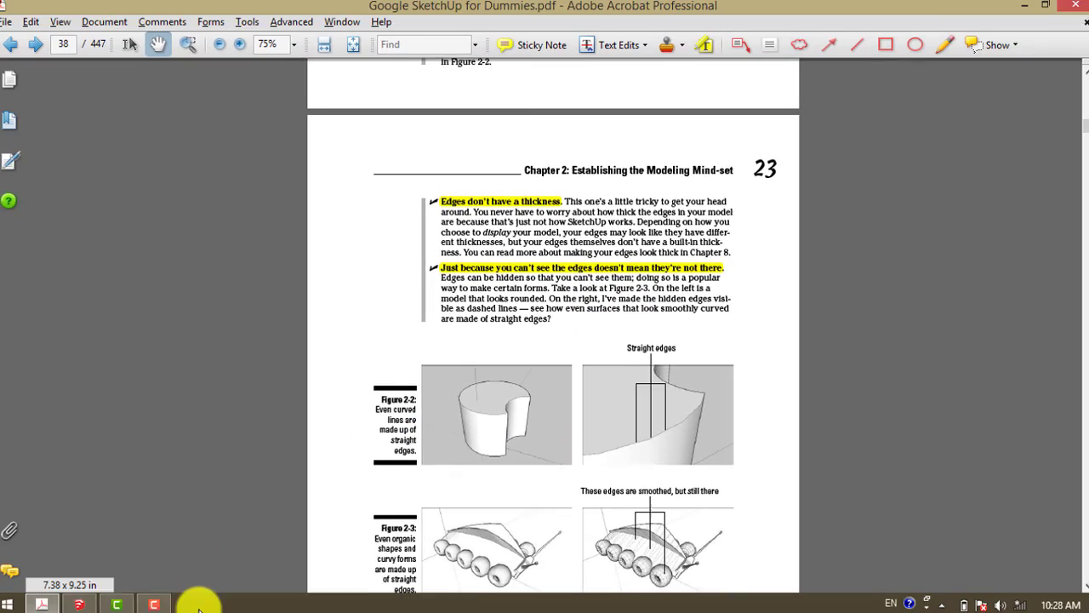
Back in SketchUp, select and delete the whole box
left_click(85, 601)
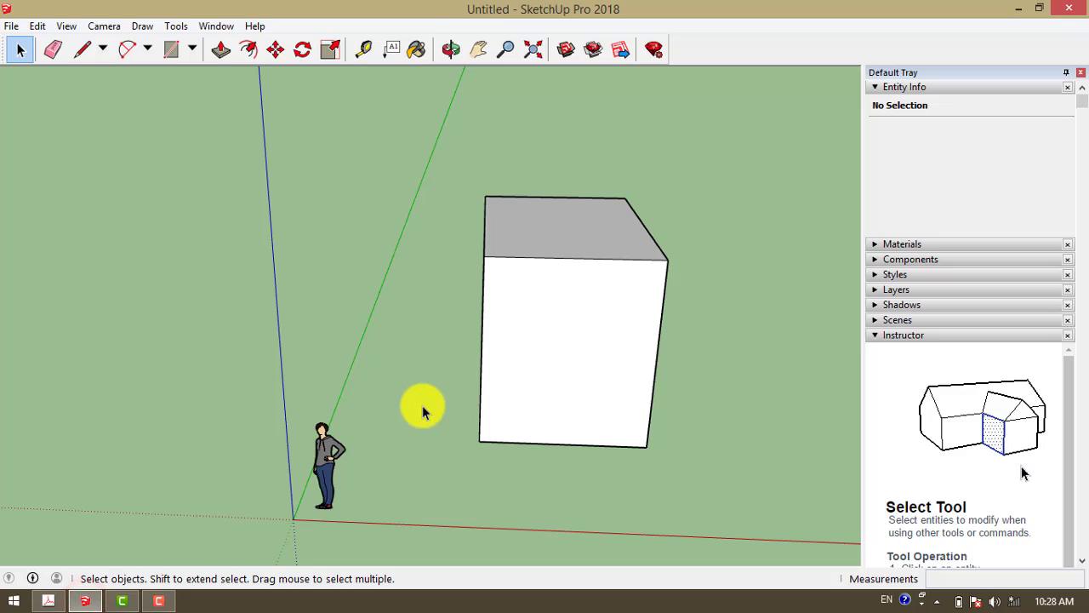
scroll(423, 405, "down", 3)
triple_click(464, 383)
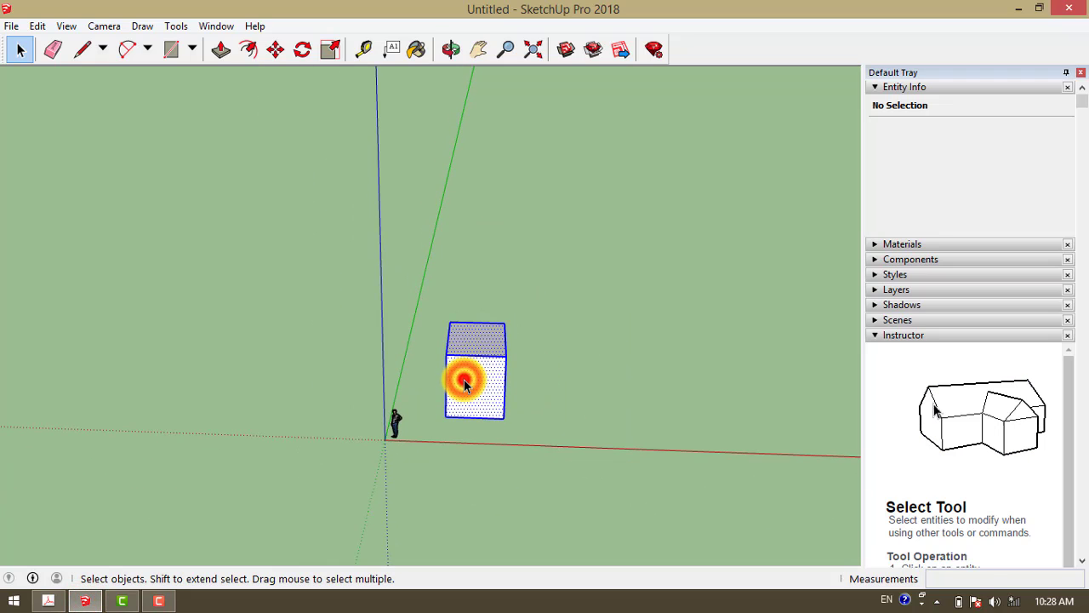
key("Delete")
Draw a circle on the ground plane and push-pull it up into a cylinder
key("c")
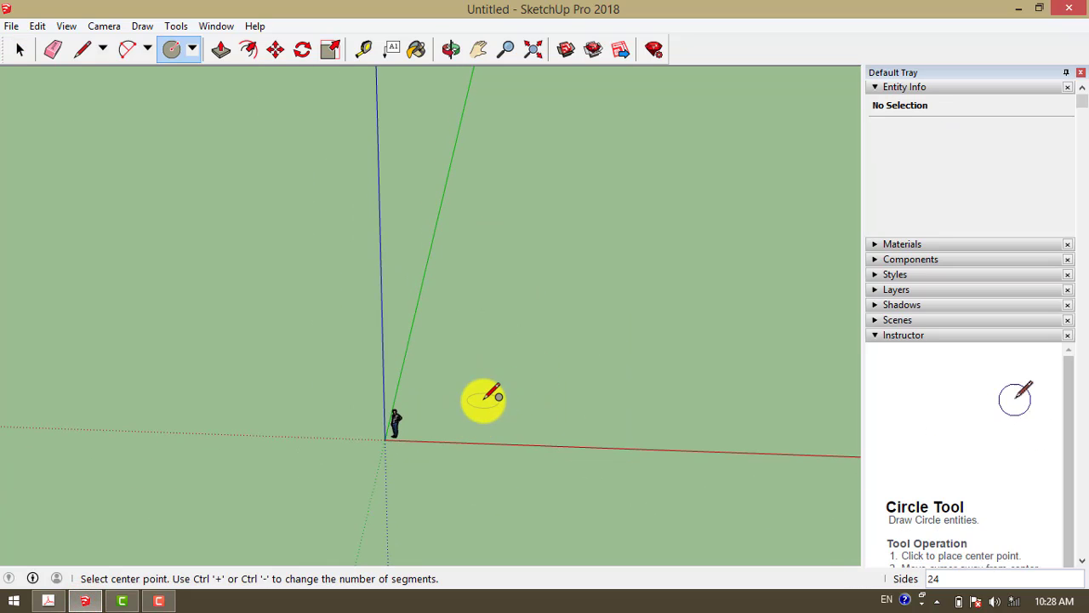
left_click(482, 402)
left_click(536, 388)
key("space")
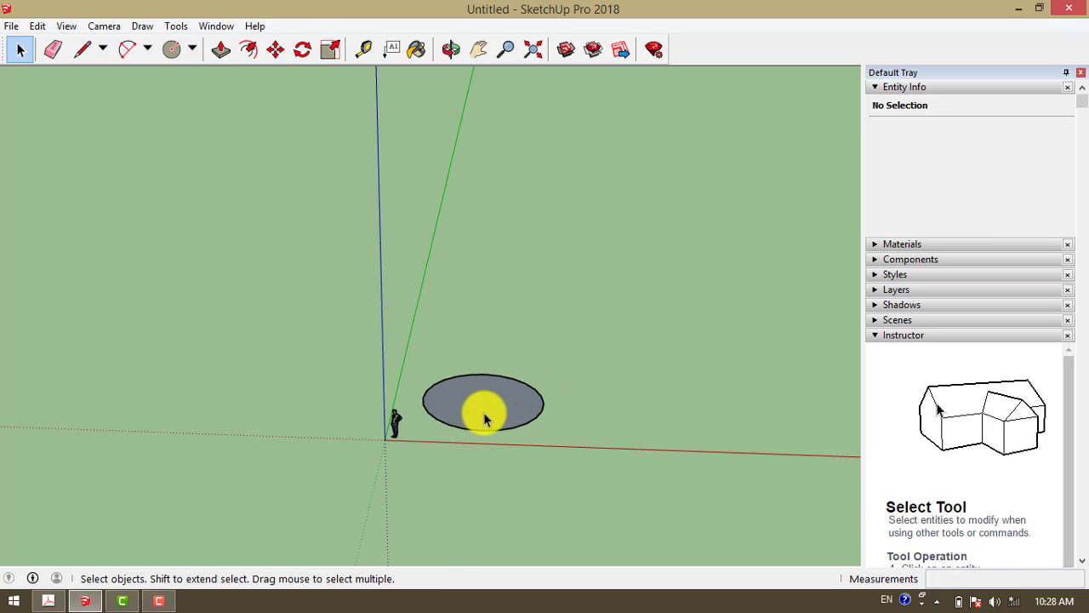
key("p")
left_click(484, 410)
left_click(481, 189)
key("space")
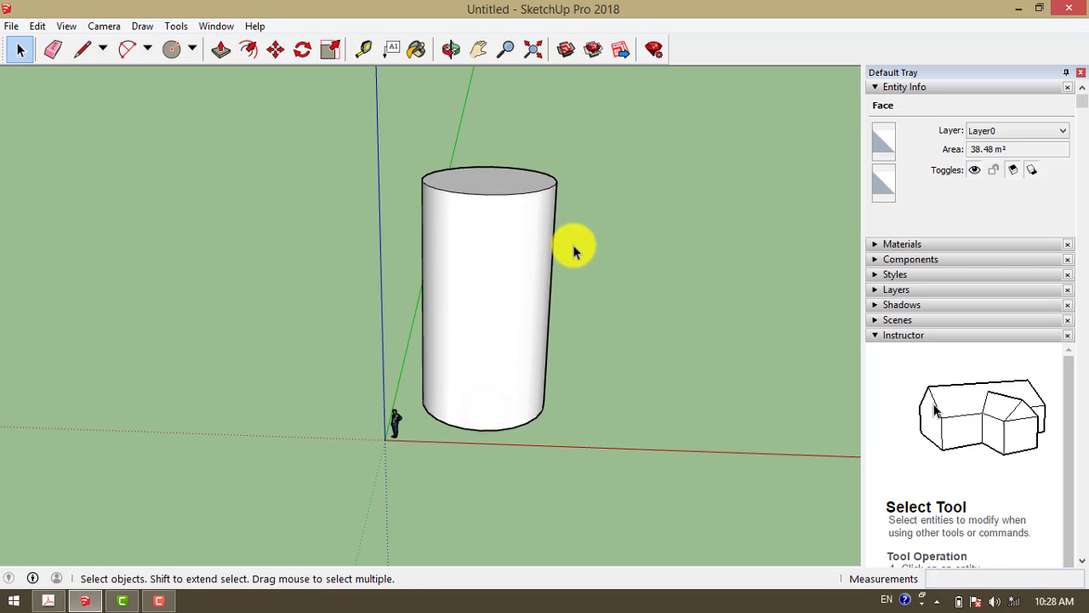
Orbit in close around the cylinder and open the View menu's display options
mouse_move(463, 287)
middle_mouse_down()
mouse_move(564, 297)
mouse_move(589, 348)
middle_mouse_up()
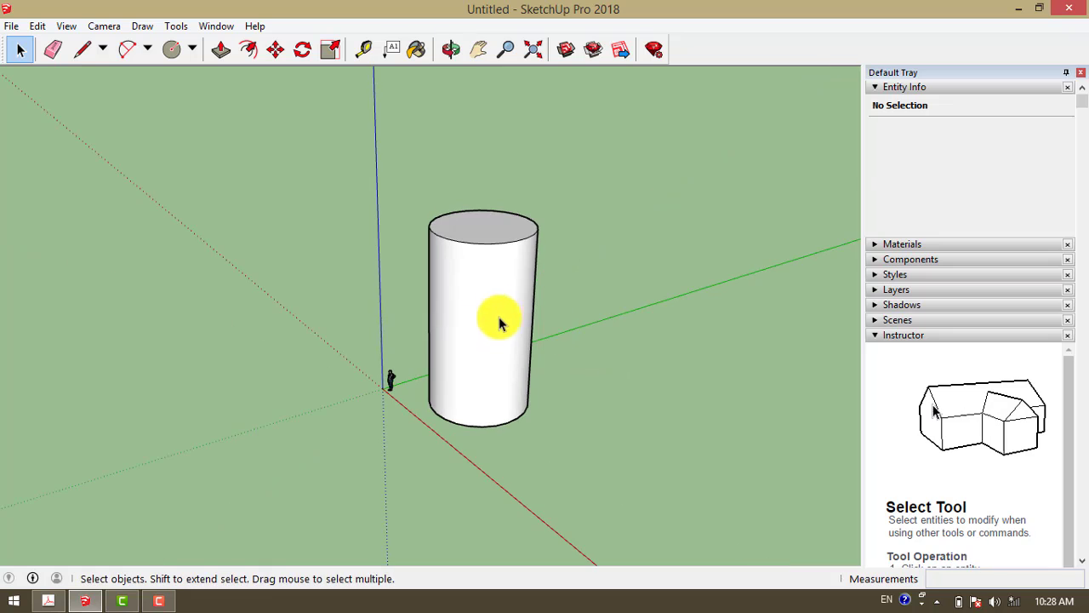
scroll(400, 285, "up", 3)
scroll(462, 312, "up", 3)
mouse_move(463, 312)
middle_mouse_down()
mouse_move(441, 305)
mouse_move(474, 341)
middle_mouse_up()
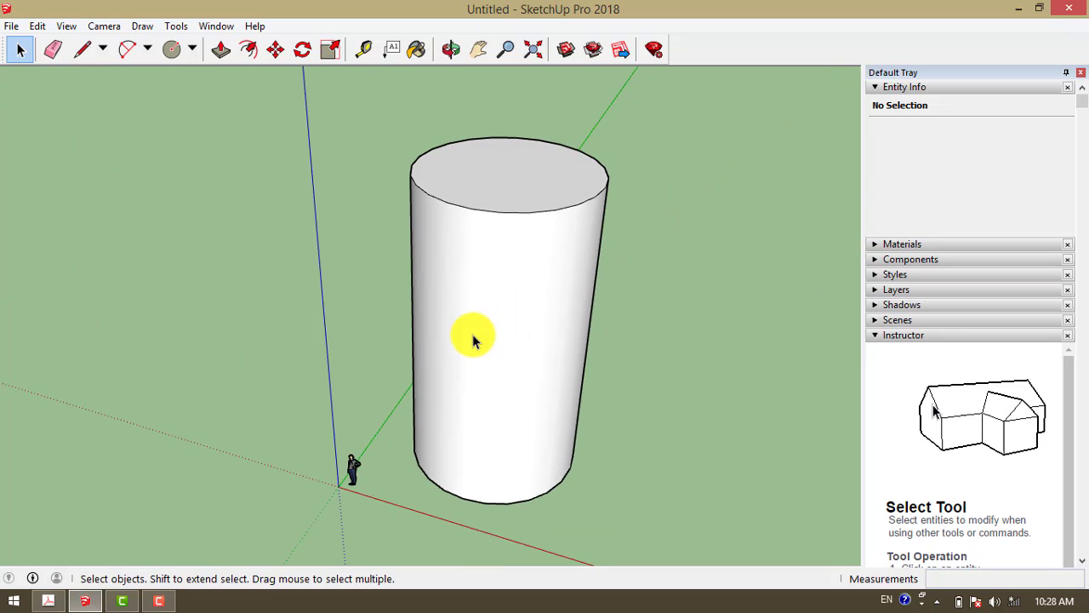
middle_click_drag(414, 287, 516, 280)
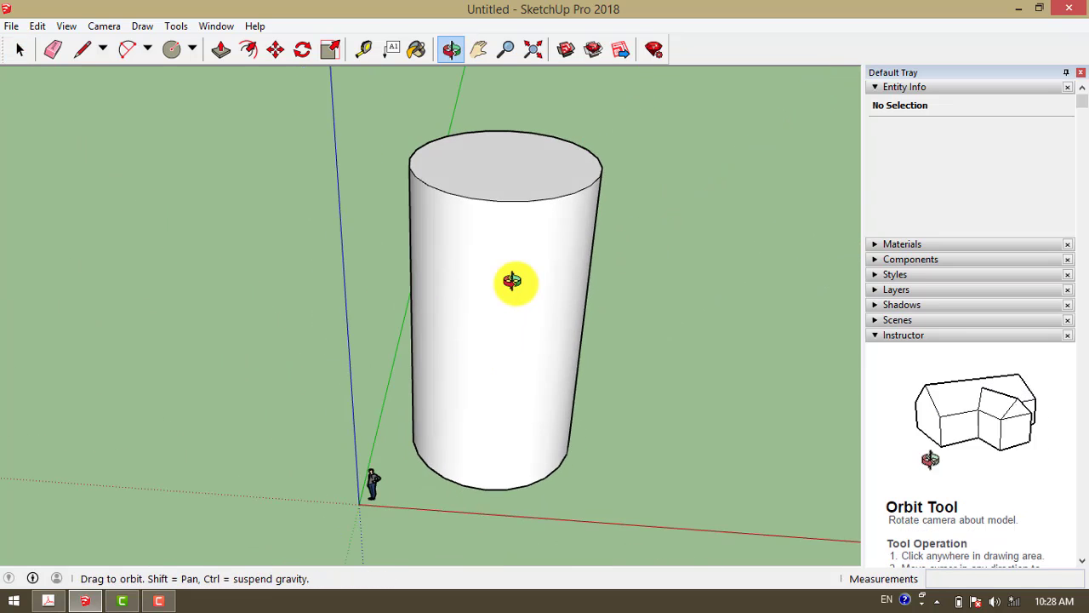
left_click(70, 26)
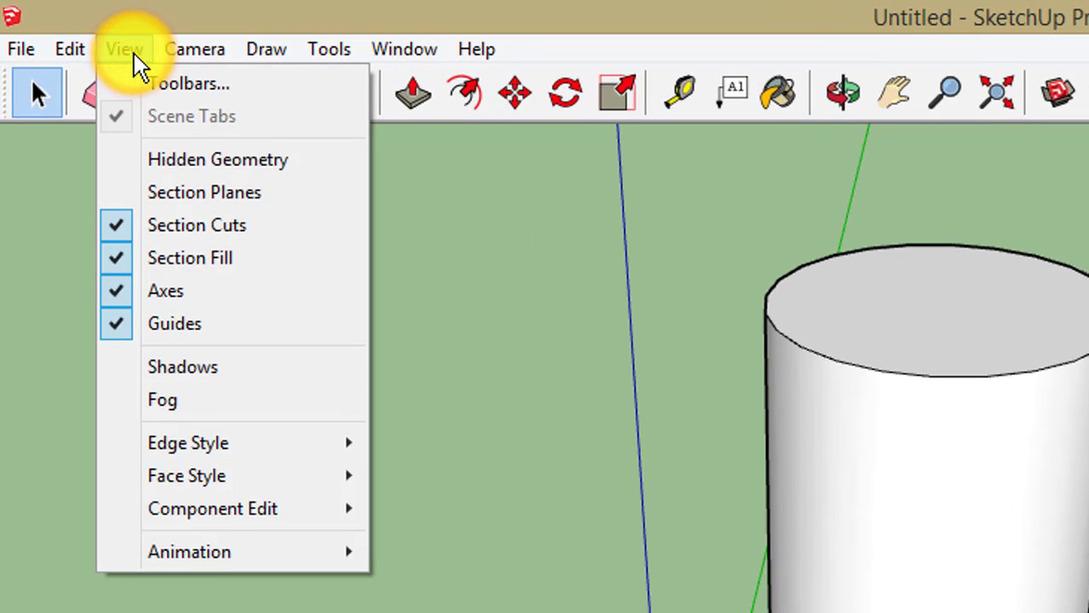
Turn on View > Hidden Geometry and select the circle edging the cylinder's top
left_click(154, 168)
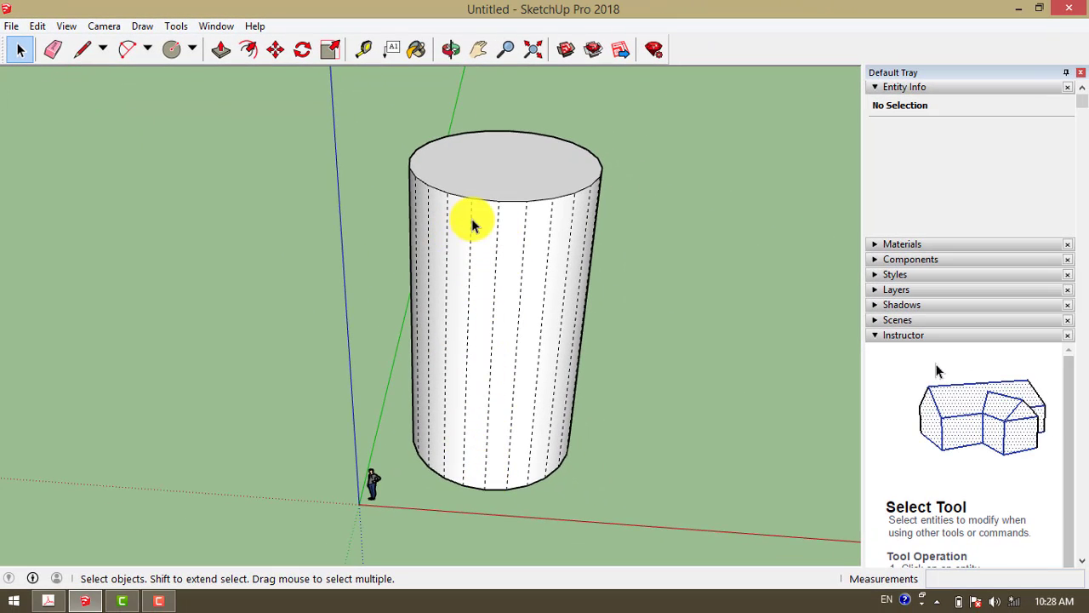
mouse_move(518, 224)
middle_mouse_down()
mouse_move(523, 272)
mouse_move(494, 255)
middle_mouse_up()
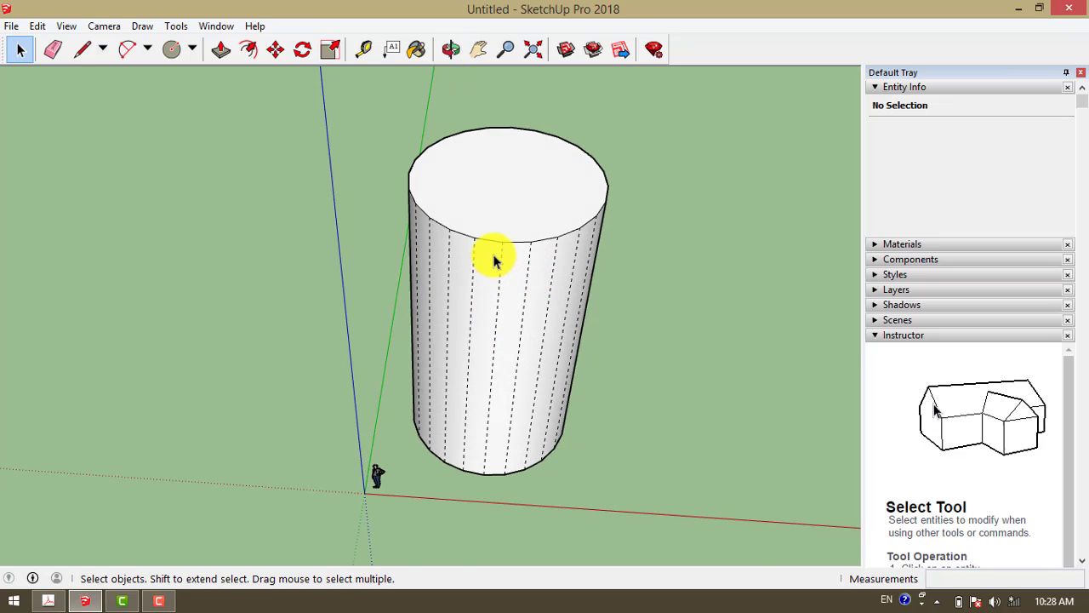
scroll(554, 256, "up", 1)
scroll(485, 318, "up", 2)
scroll(463, 314, "down", 2)
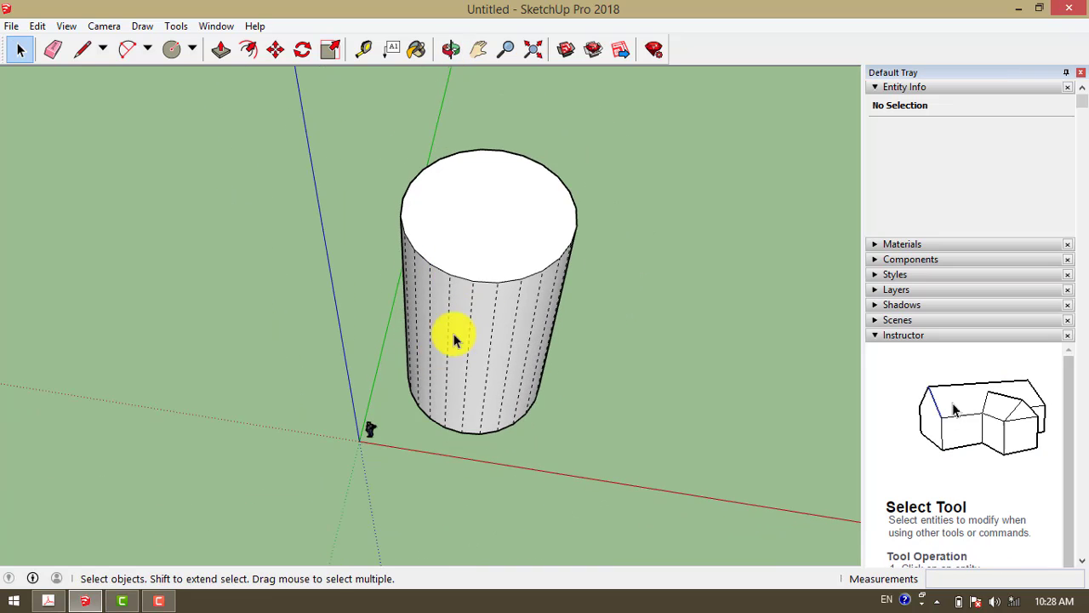
mouse_move(450, 333)
middle_mouse_down()
mouse_move(479, 284)
mouse_move(560, 207)
middle_mouse_up()
mouse_move(478, 189)
middle_mouse_down()
mouse_move(455, 250)
mouse_move(545, 295)
mouse_move(429, 247)
middle_mouse_up()
scroll(430, 247, "up", 1)
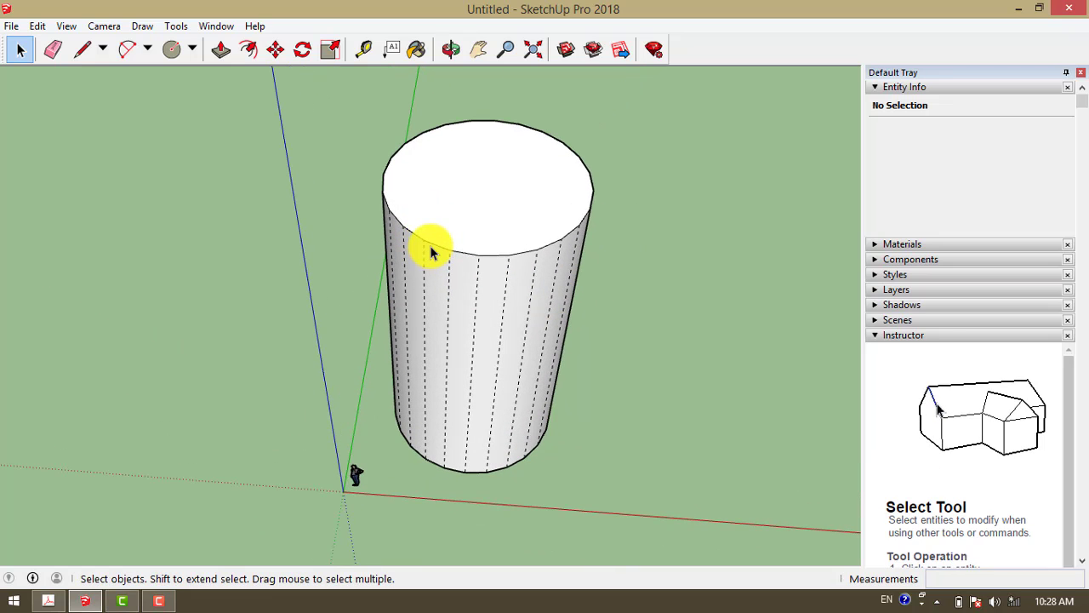
left_click(432, 247)
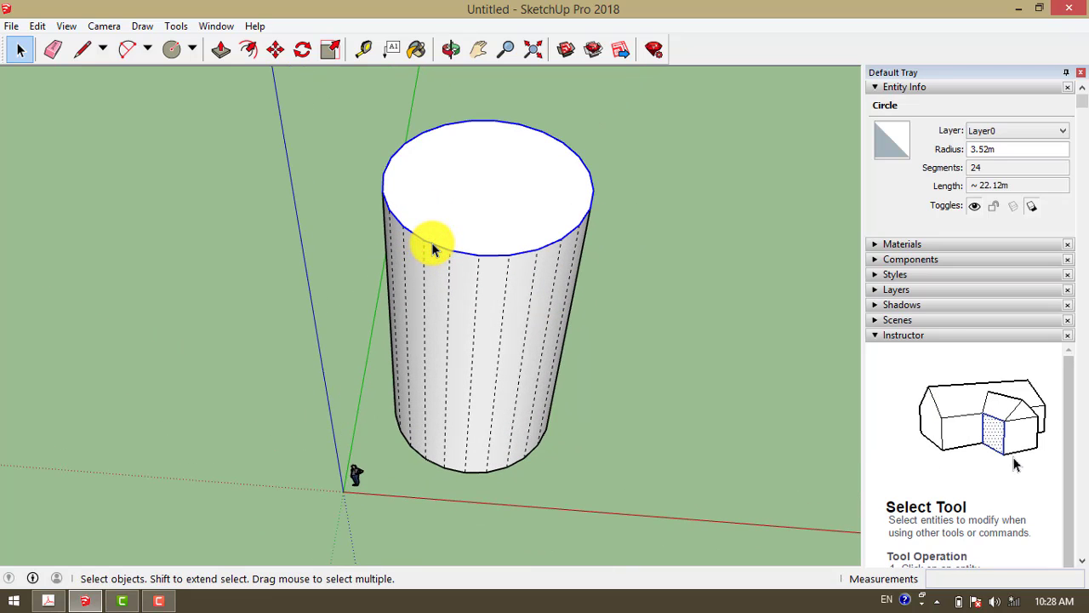
Orbit until the cylinder stands upright, then select its top face
scroll(433, 248, "up", 1)
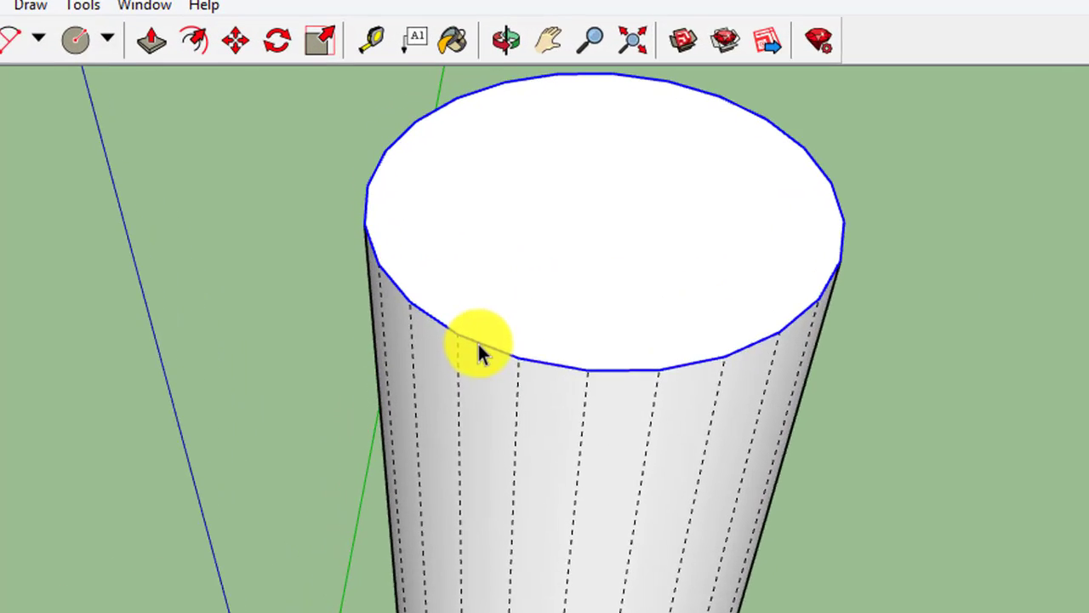
scroll(625, 448, "up", 2)
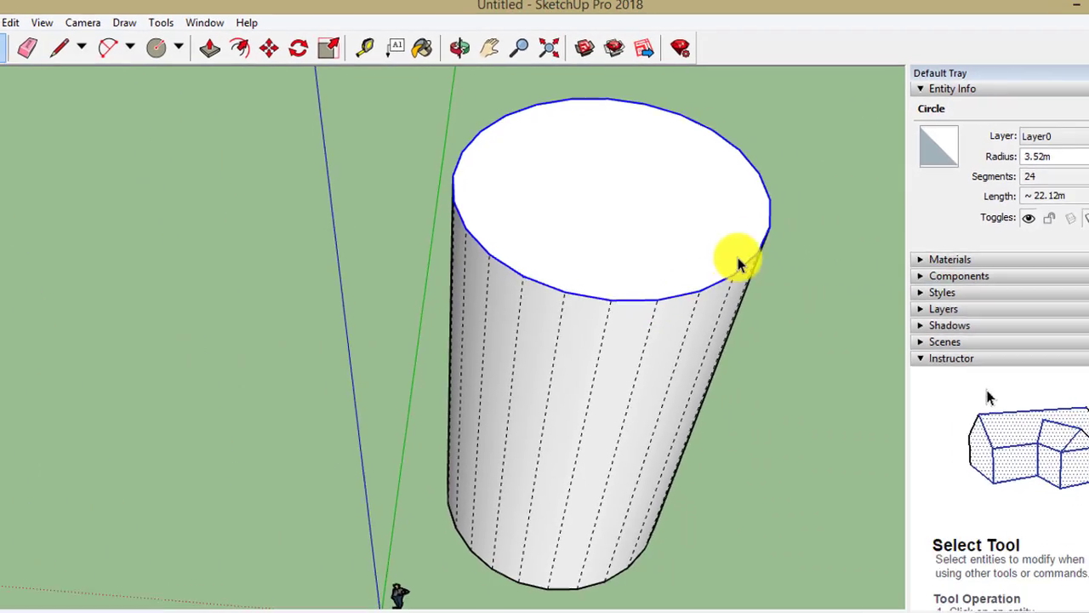
mouse_move(737, 261)
middle_mouse_down()
mouse_move(655, 277)
mouse_move(632, 258)
middle_mouse_up()
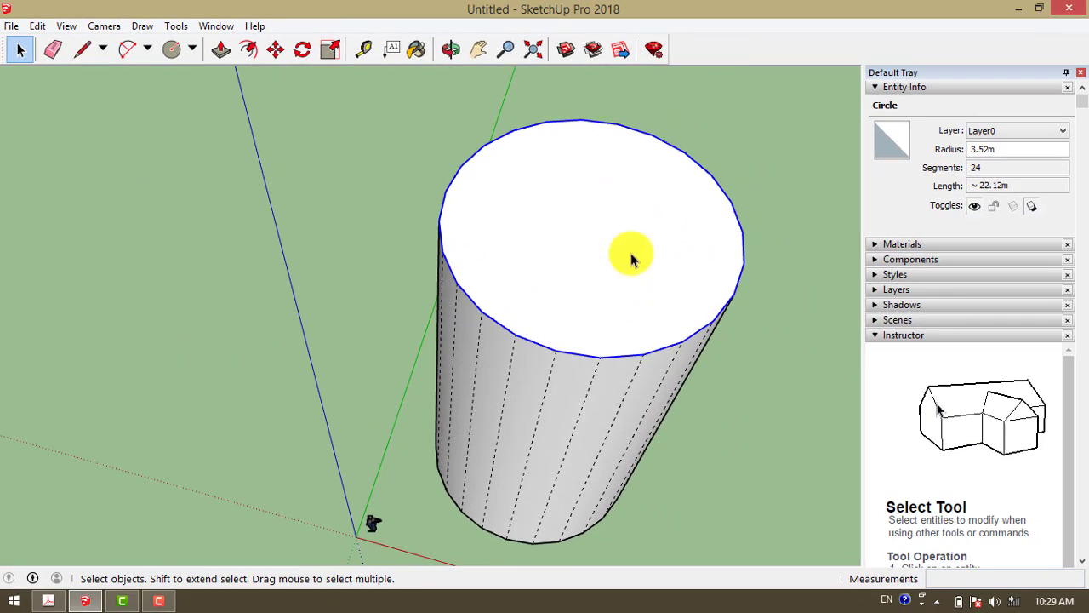
scroll(510, 297, "down", 2)
scroll(511, 309, "down", 1)
scroll(518, 306, "down", 1)
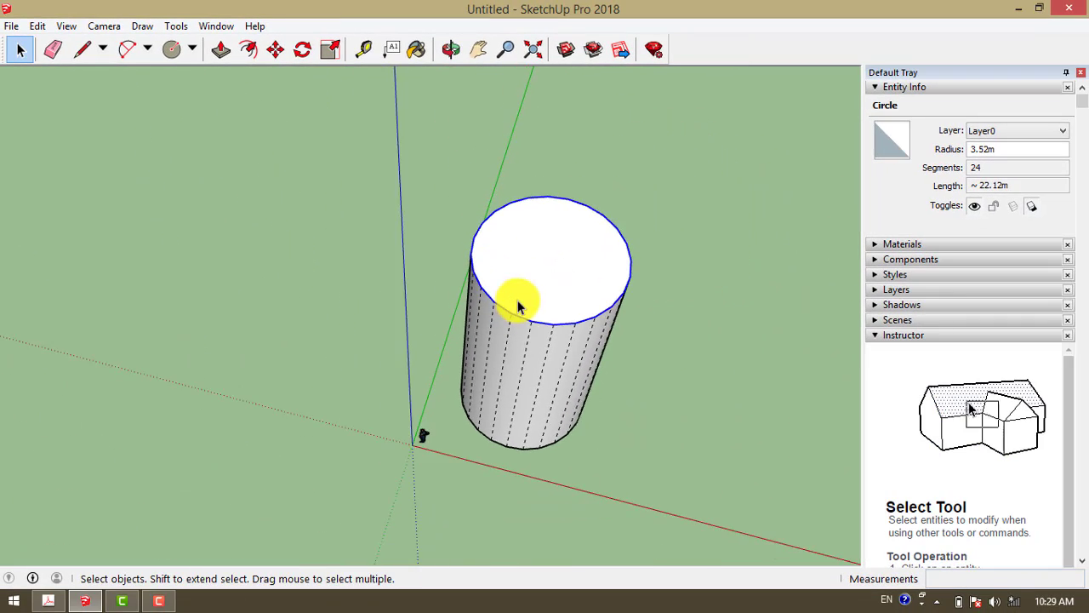
scroll(511, 302, "up", 1)
scroll(477, 293, "up", 1)
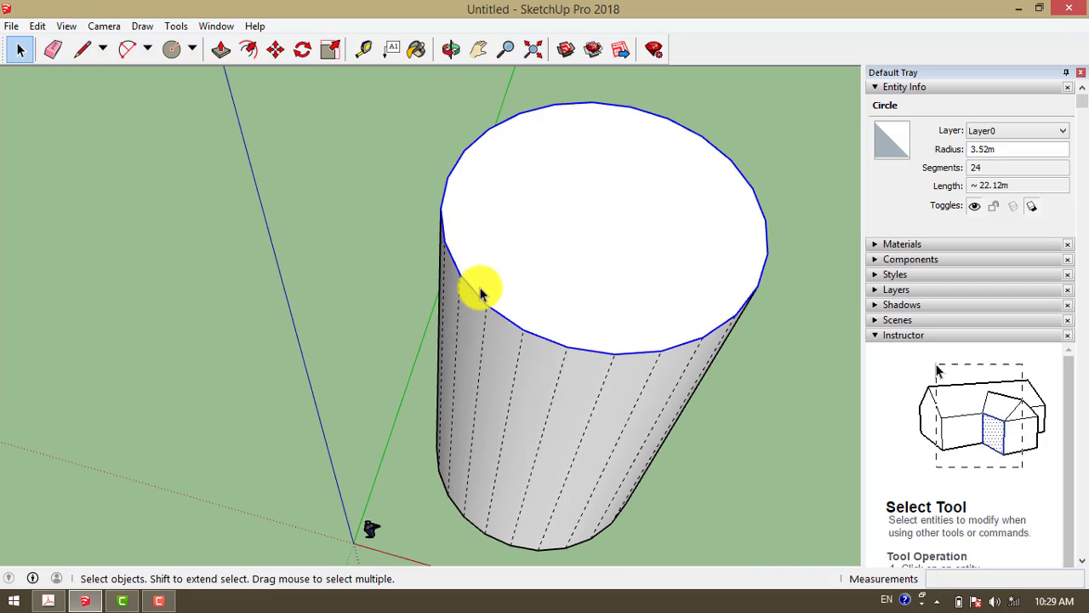
middle_click_drag(454, 357, 448, 353)
scroll(468, 356, "down", 2)
scroll(527, 349, "up", 2)
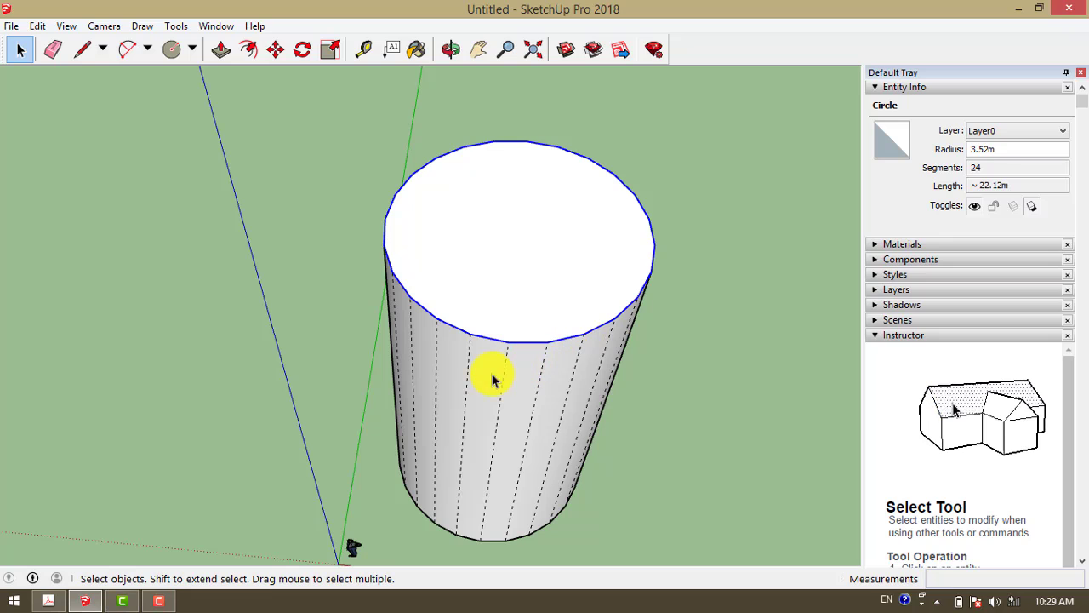
middle_click_drag(485, 424, 468, 370)
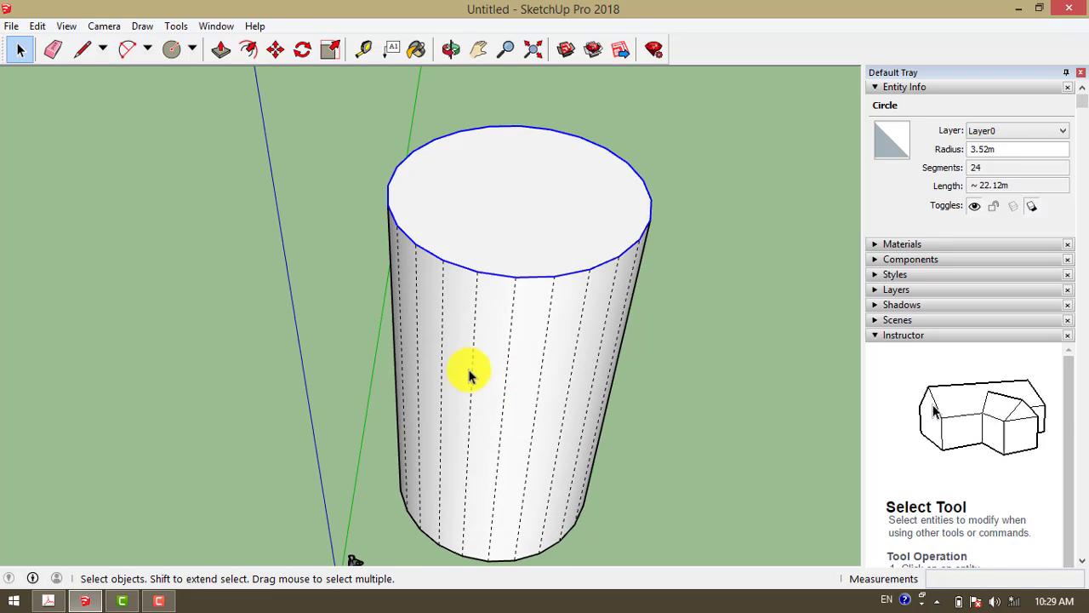
scroll(464, 408, "down", 1)
middle_click_drag(485, 415, 462, 353)
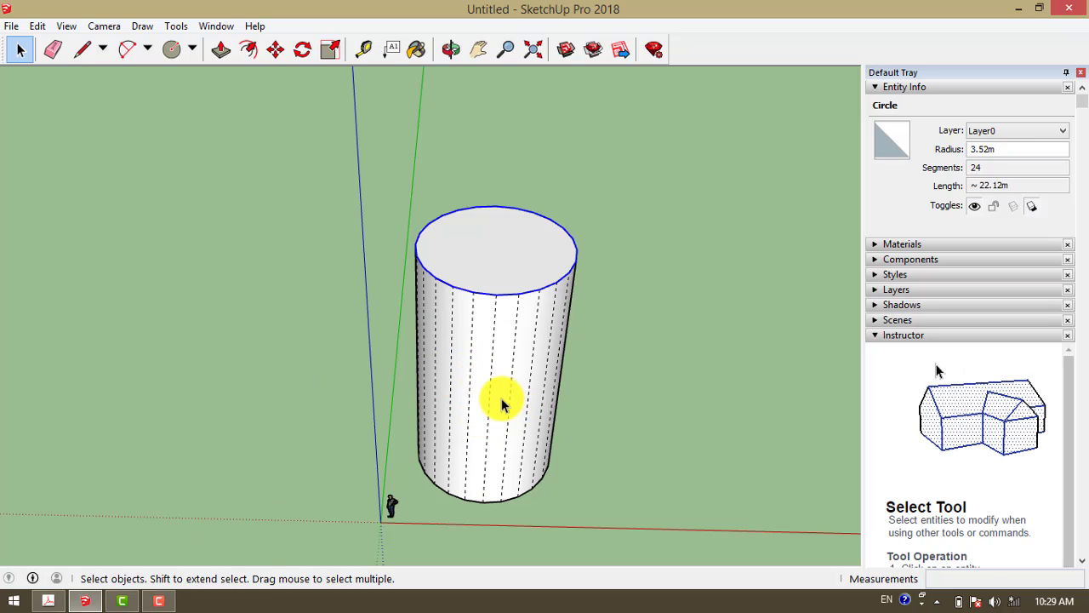
middle_click_drag(559, 300, 479, 286)
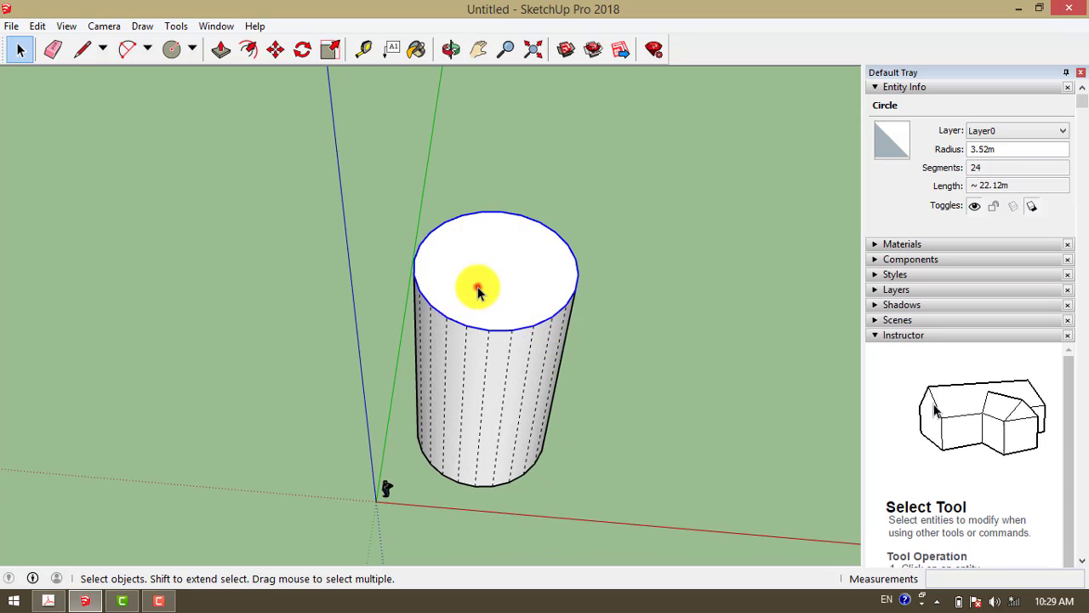
left_click(477, 287)
Read book page 24's highlighted notes on faces in the Dummies PDF, then return to SketchUp
left_click(49, 600)
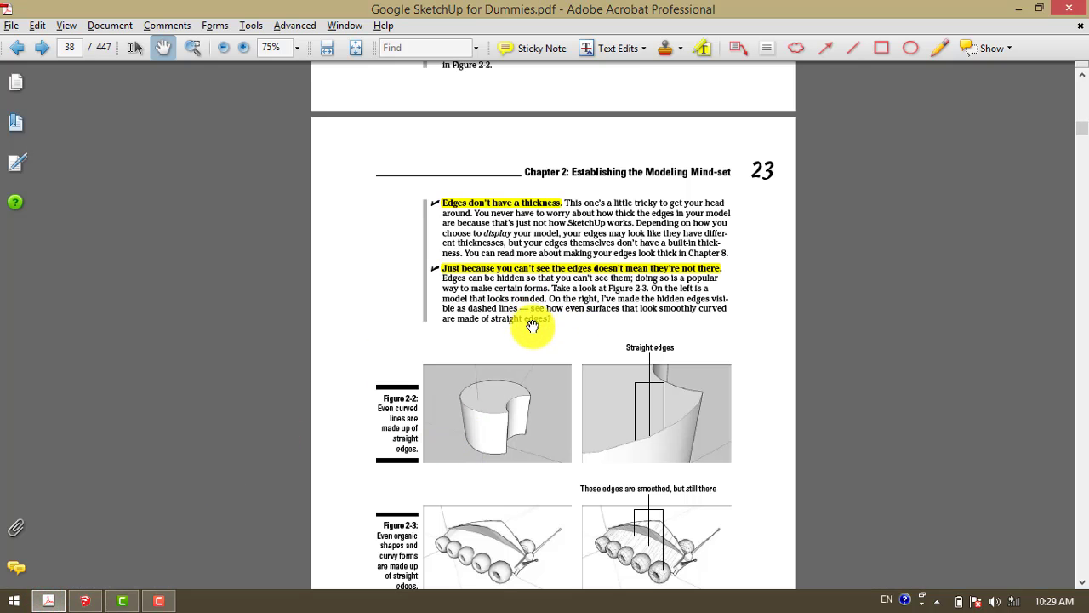
scroll(544, 346, "down", 4)
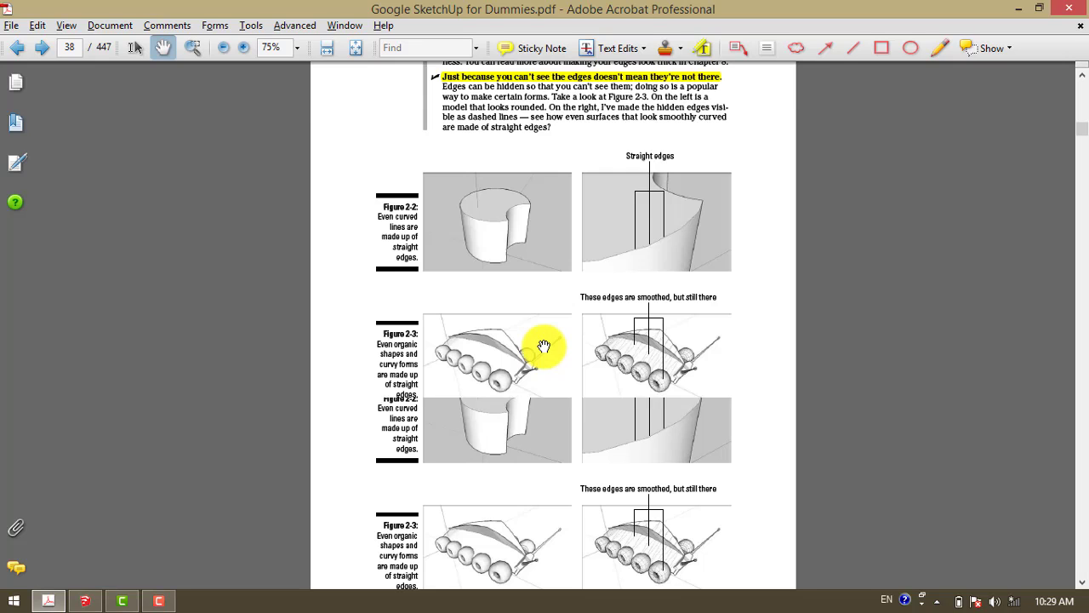
scroll(545, 349, "down", 8)
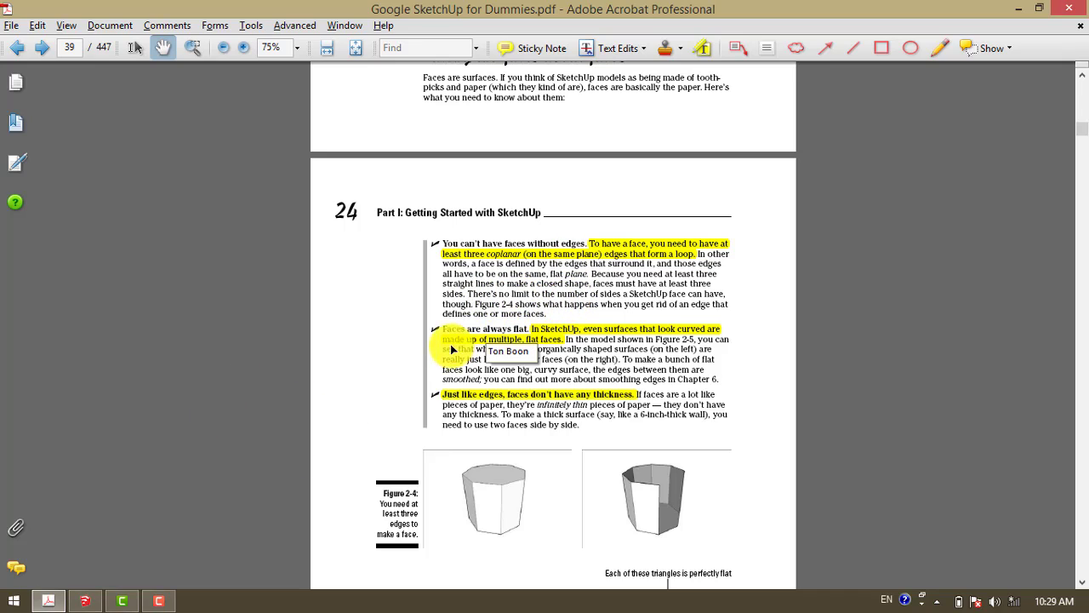
left_click(84, 599)
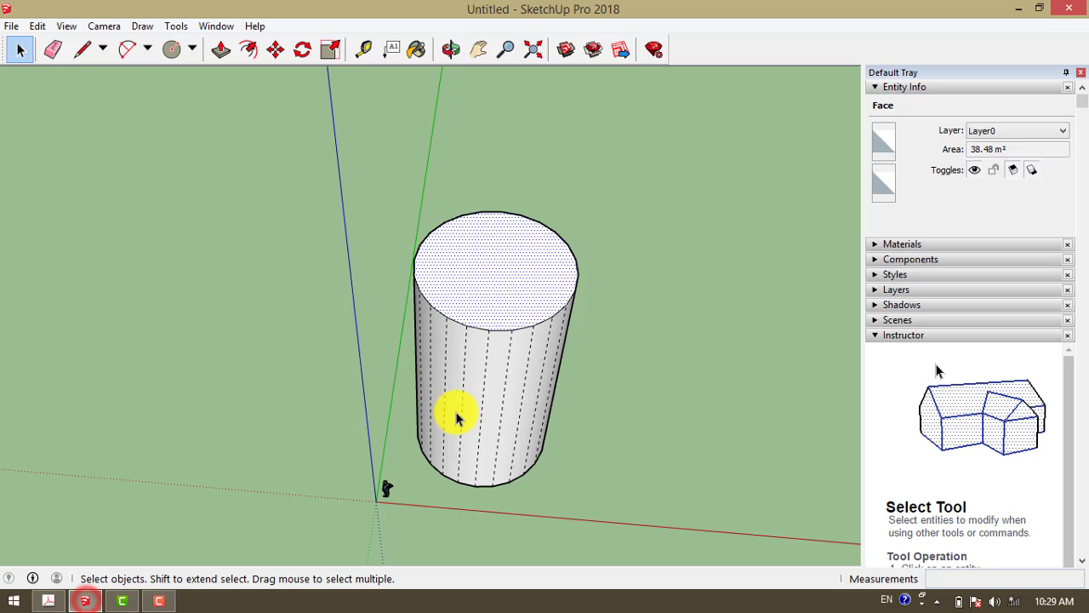
Select the whole cylinder and delete it
middle_click_drag(486, 343, 505, 296)
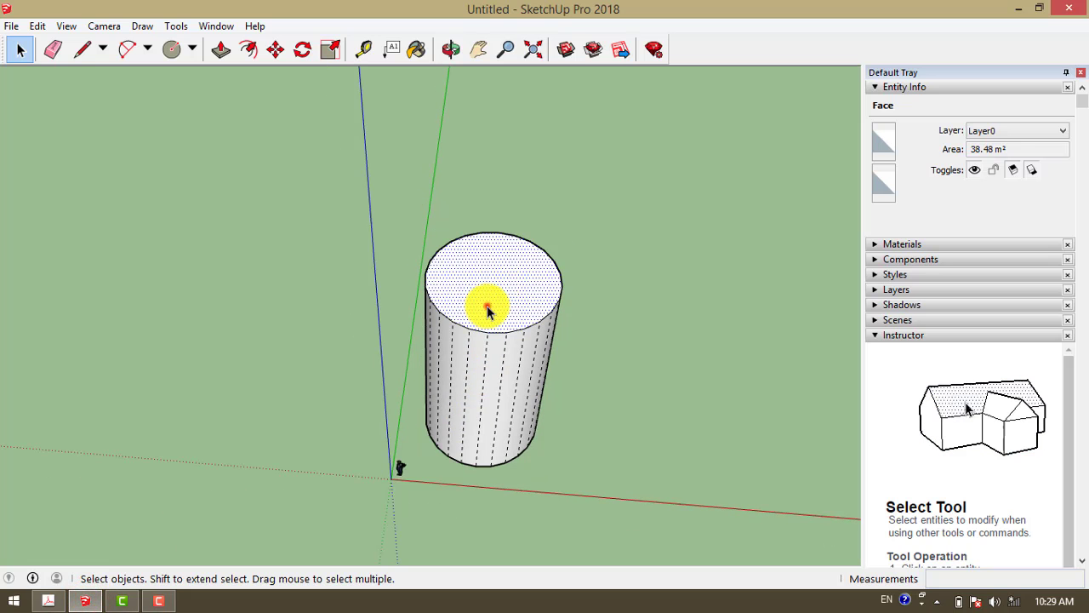
triple_click(487, 311)
key("Delete")
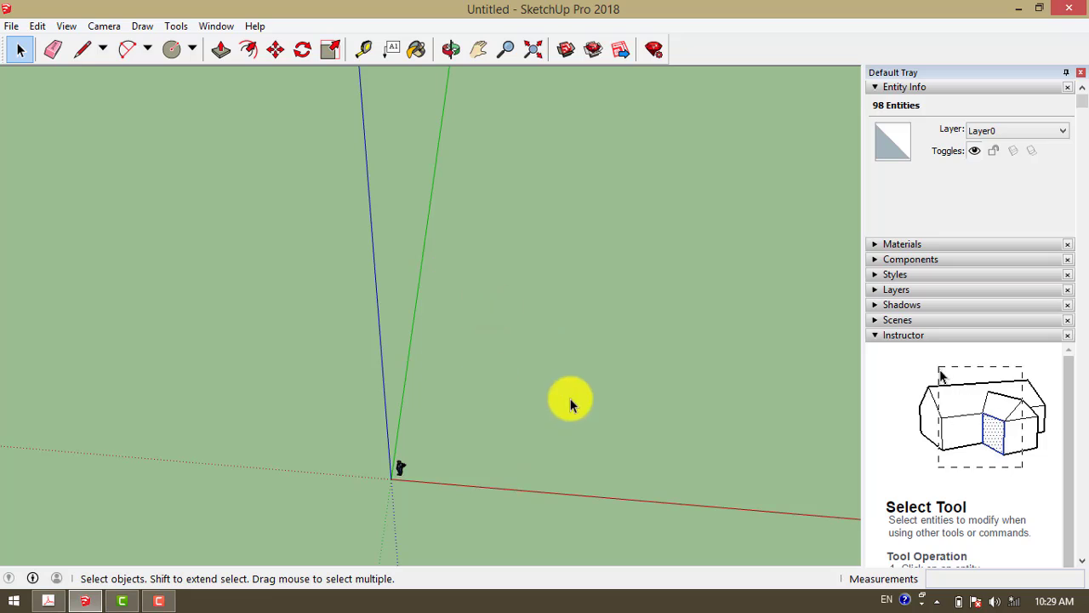
Draw a closed four-sided outline on the ground along the red and green axes with the Line tool
key("l")
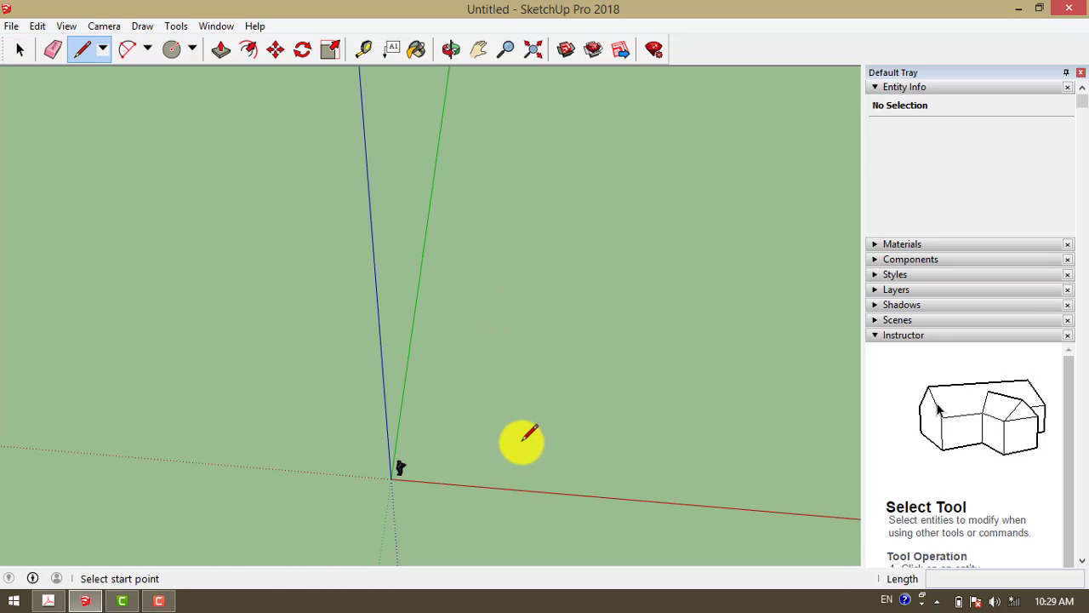
left_click(513, 445)
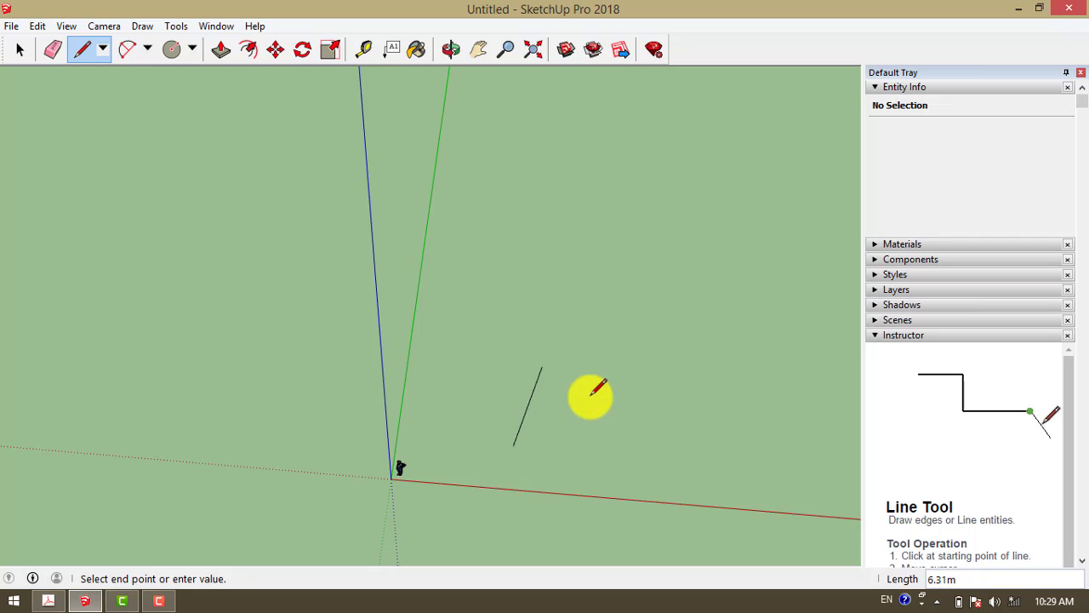
middle_click_drag(591, 389, 525, 389)
key("Escape")
middle_click_drag(441, 363, 550, 437)
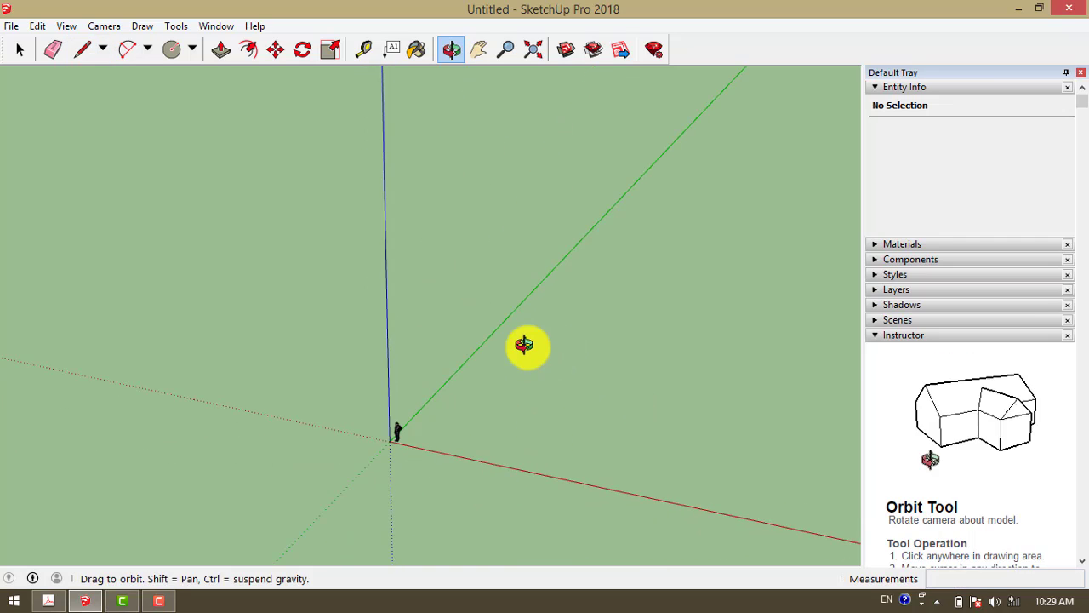
left_click(490, 432)
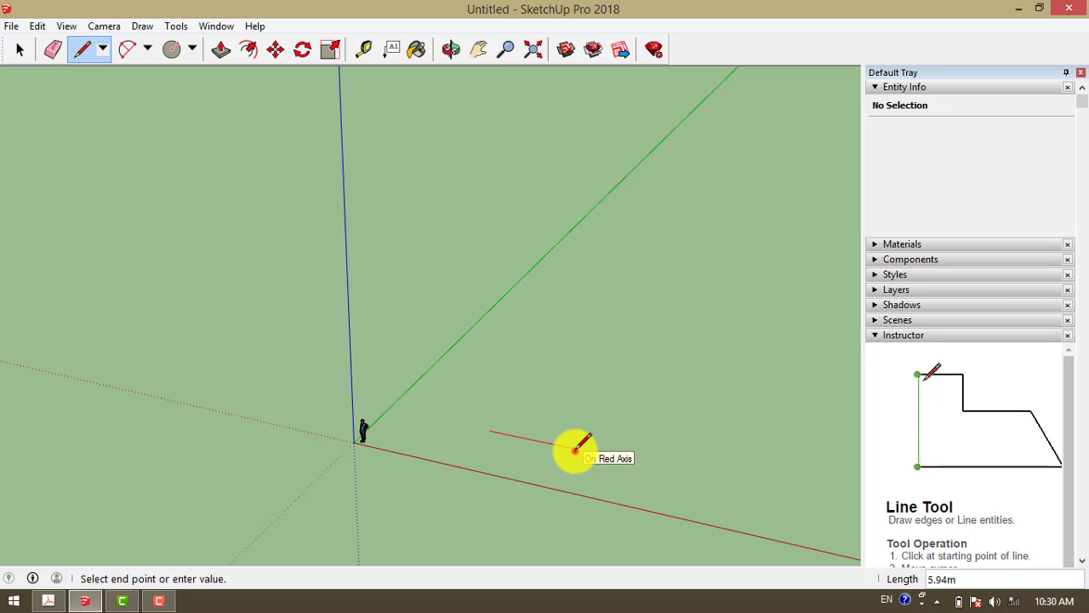
left_click(576, 448)
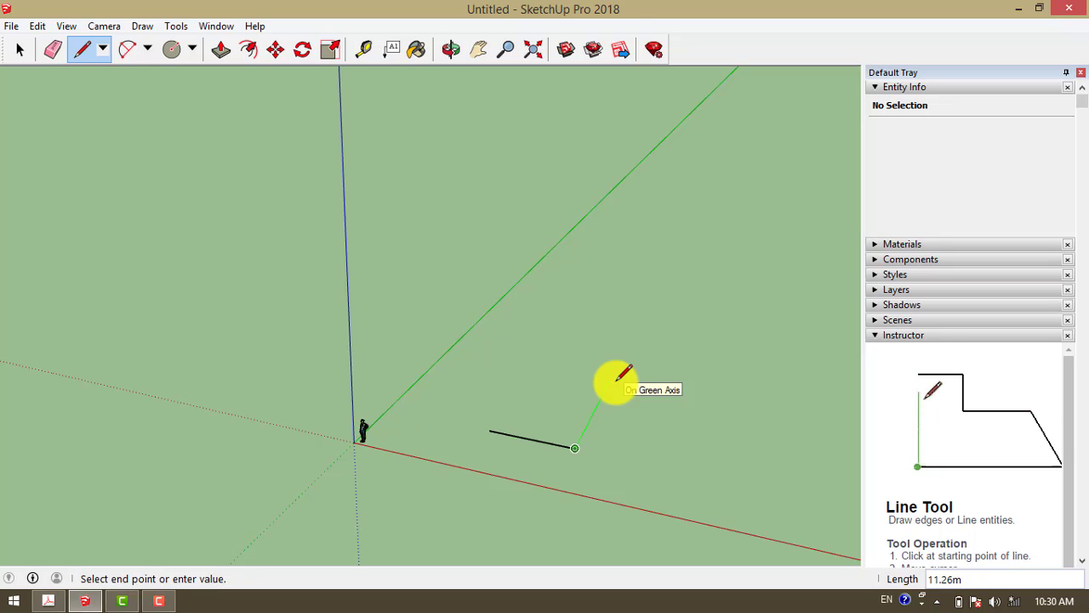
left_click(610, 379)
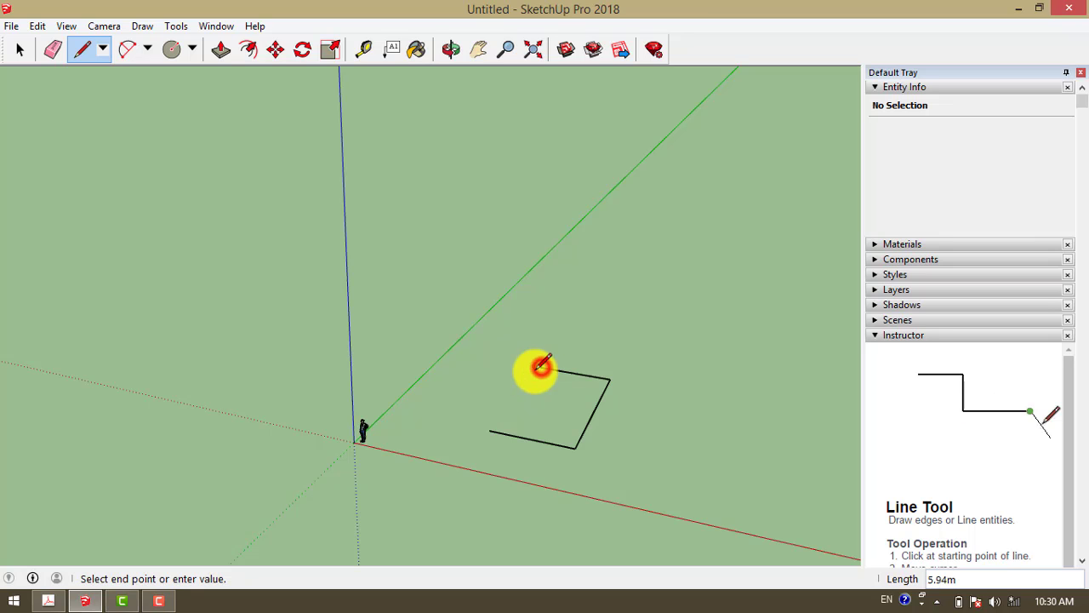
left_click(539, 366)
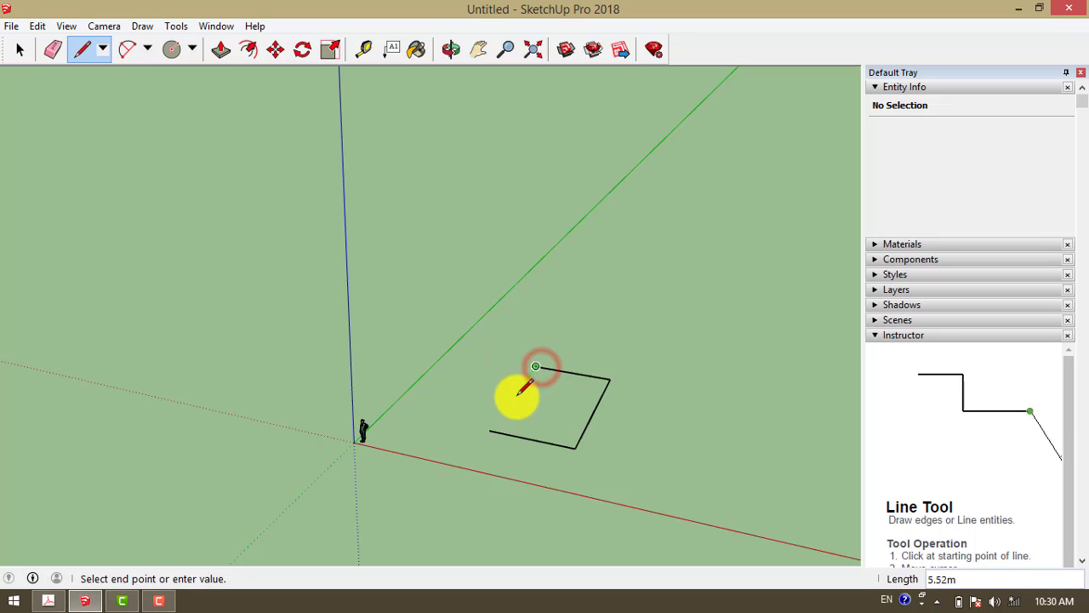
left_click(492, 429)
Delete the rectangle's face, leaving only its edges
key("space")
middle_click_drag(534, 425, 542, 406)
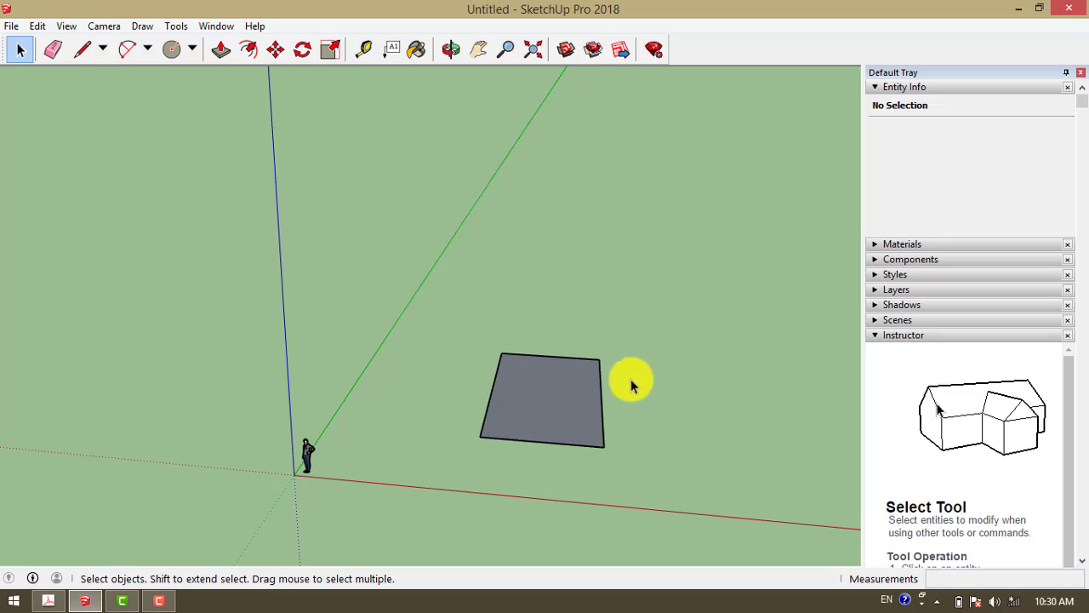
mouse_move(631, 385)
middle_mouse_down()
mouse_move(556, 433)
mouse_move(481, 416)
mouse_move(678, 410)
mouse_move(513, 428)
middle_mouse_up()
left_click(516, 425)
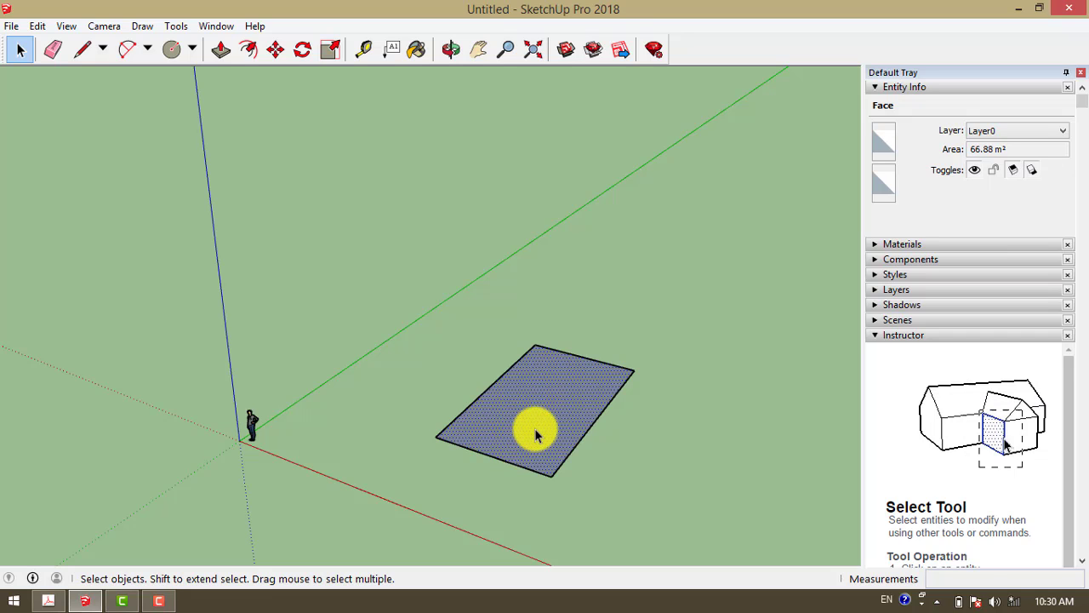
key("Delete")
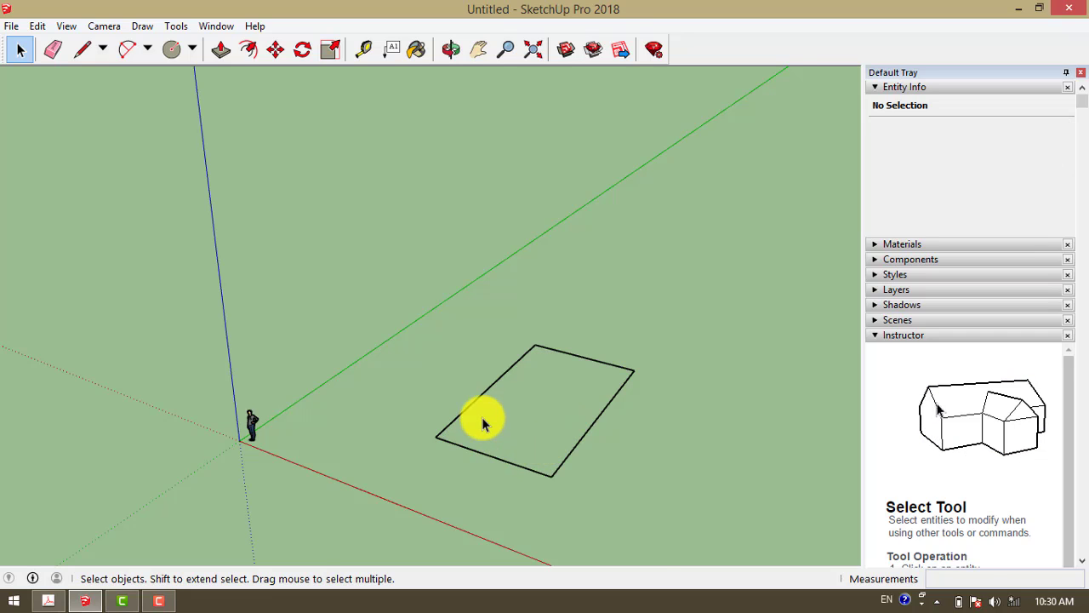
middle_click_drag(482, 417, 554, 493)
Draw a closed triangle on the ground beside the rectangle with the Line tool
key("l")
left_click(581, 473)
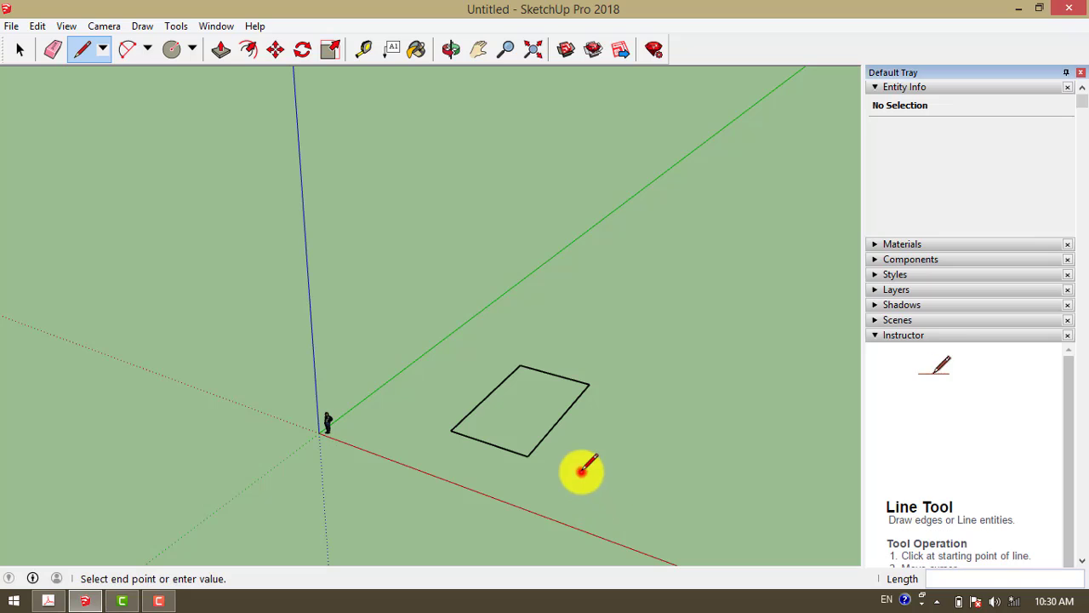
left_click(661, 497)
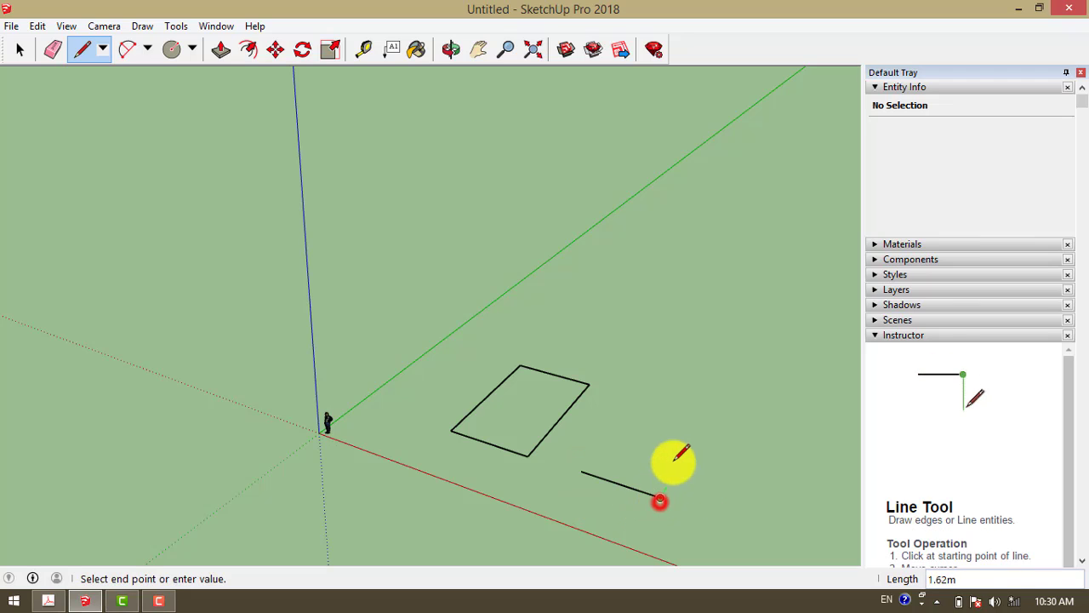
left_click(673, 405)
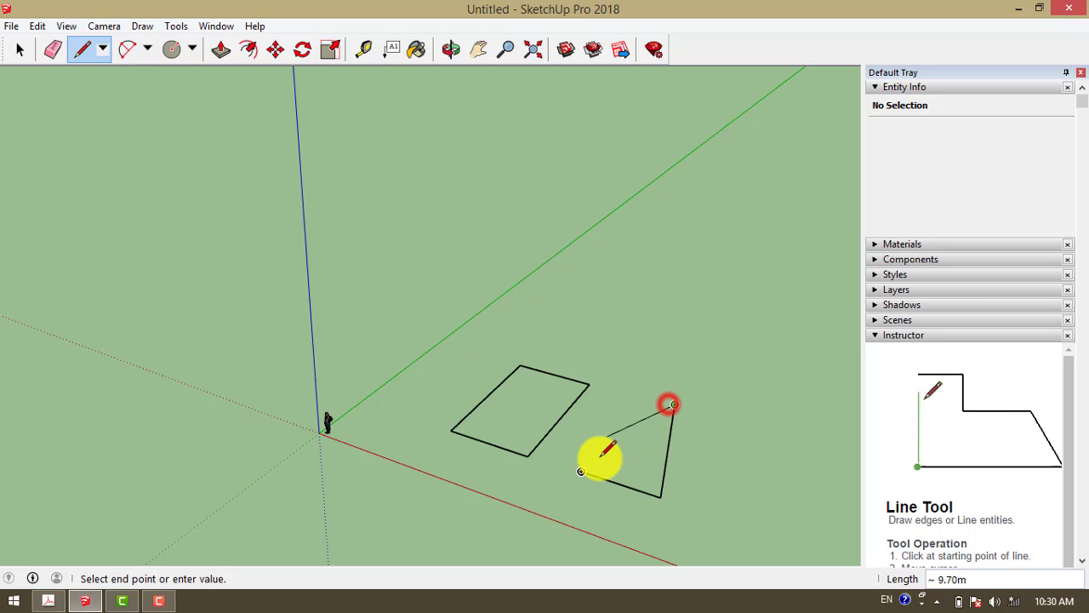
left_click(583, 473)
key("space")
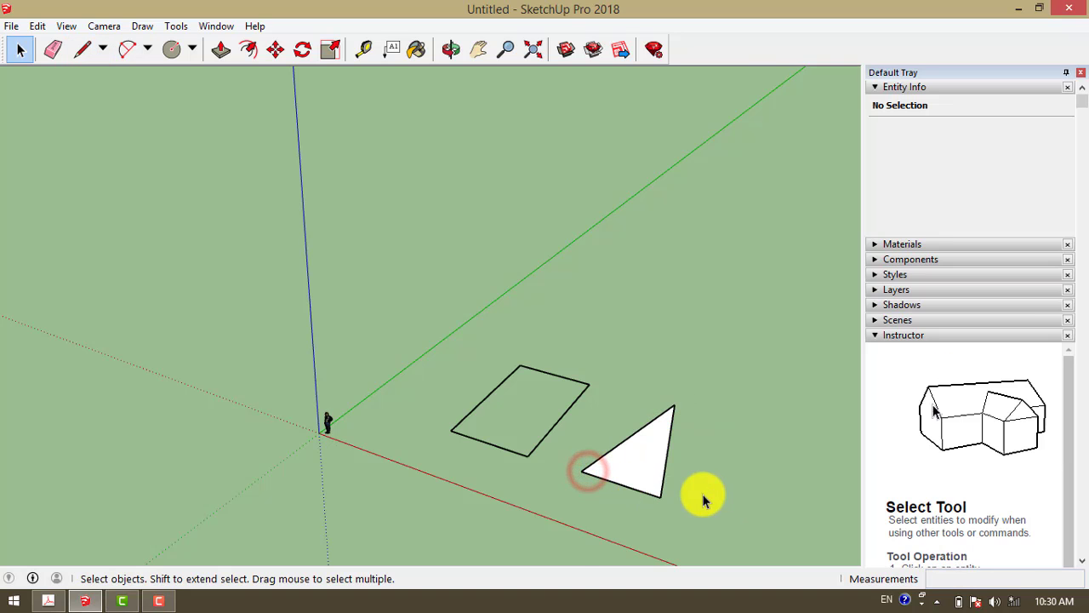
mouse_move(703, 497)
middle_mouse_down()
mouse_move(557, 433)
mouse_move(488, 477)
mouse_move(680, 460)
mouse_move(486, 452)
mouse_move(246, 416)
mouse_move(428, 445)
mouse_move(619, 442)
middle_mouse_up()
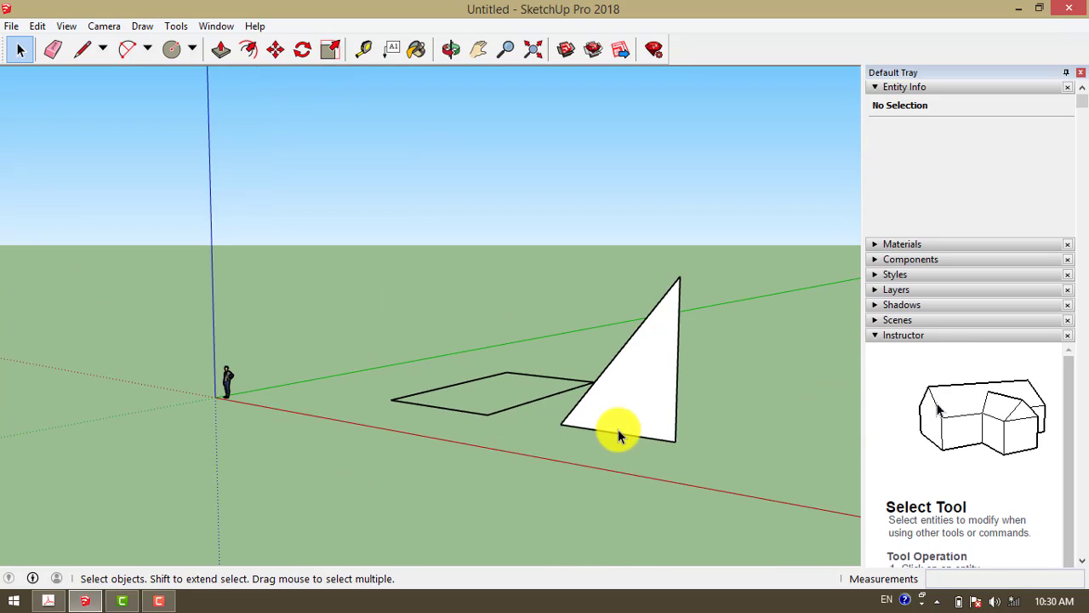
Delete the triangle's face, then redraw one edge so the face returns
left_click(638, 412)
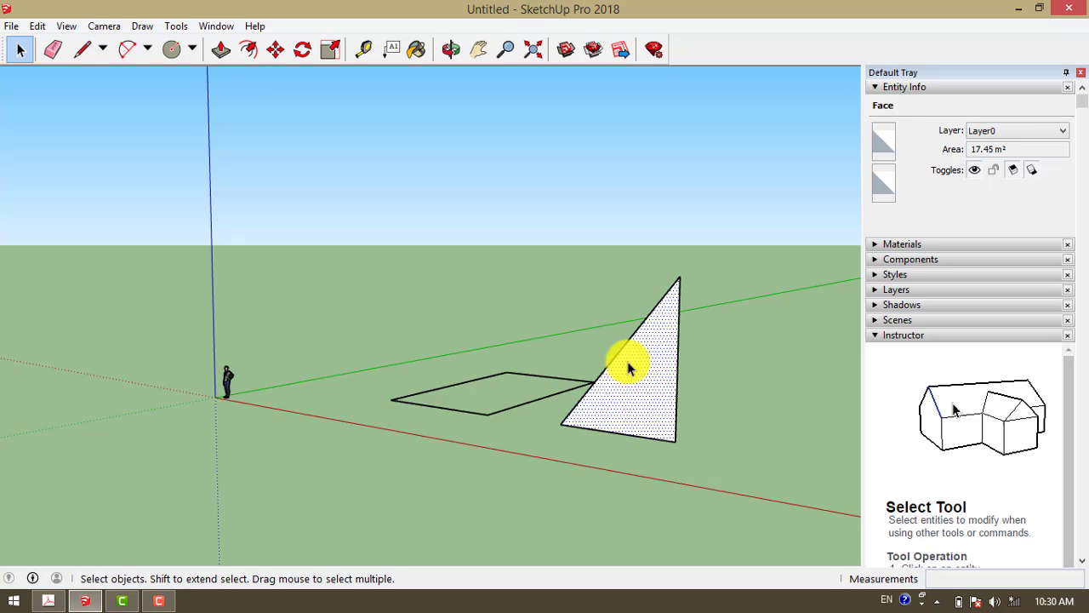
key("Delete")
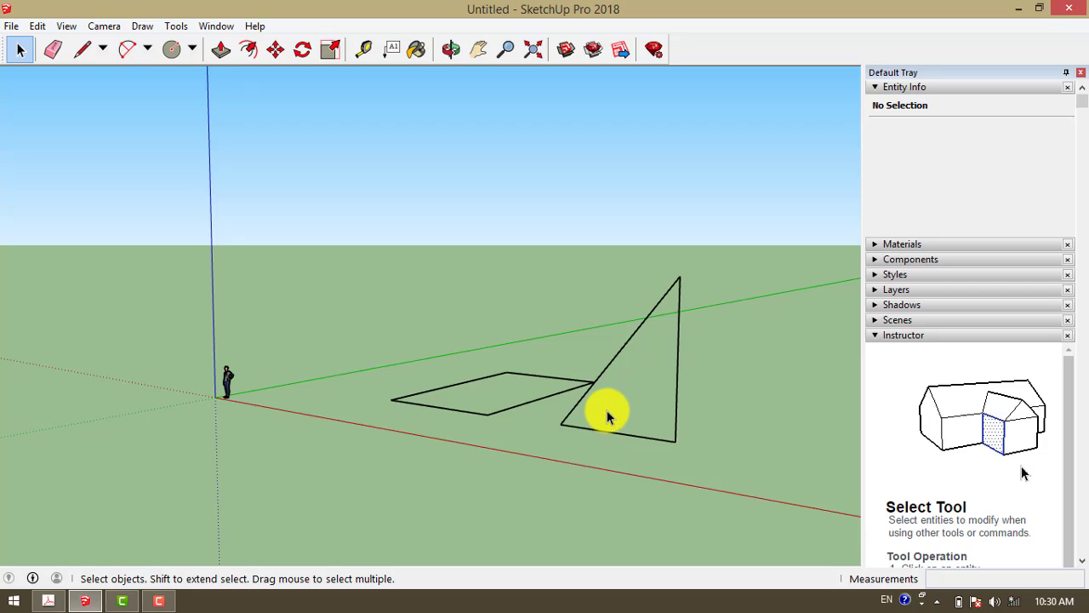
mouse_move(568, 422)
middle_mouse_down()
mouse_move(676, 394)
mouse_move(608, 426)
mouse_move(613, 440)
mouse_move(494, 416)
mouse_move(517, 429)
mouse_move(590, 428)
mouse_move(520, 430)
mouse_move(662, 382)
middle_mouse_up()
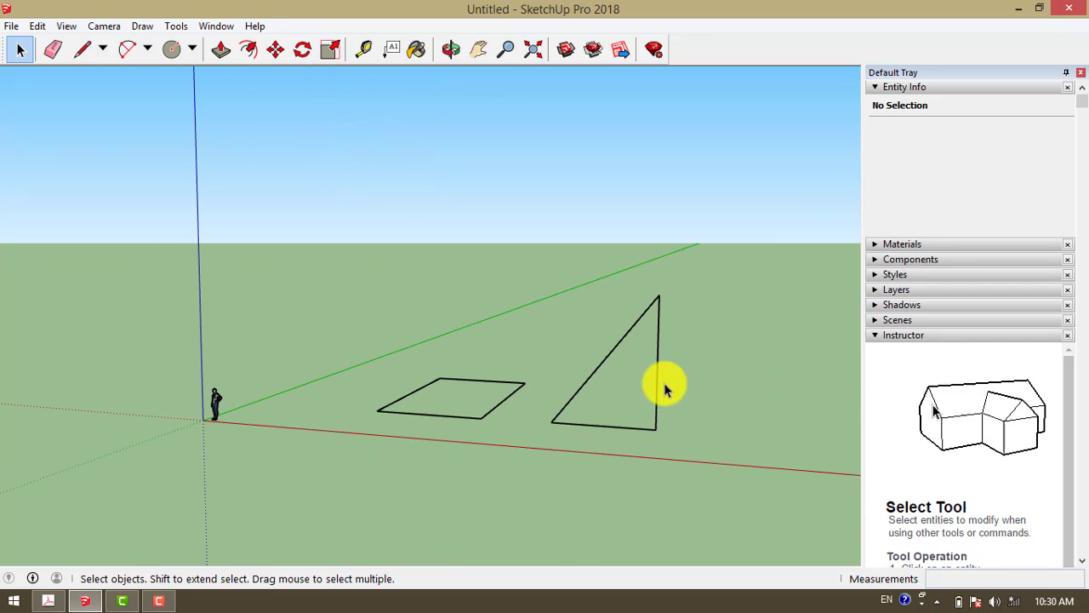
key("l")
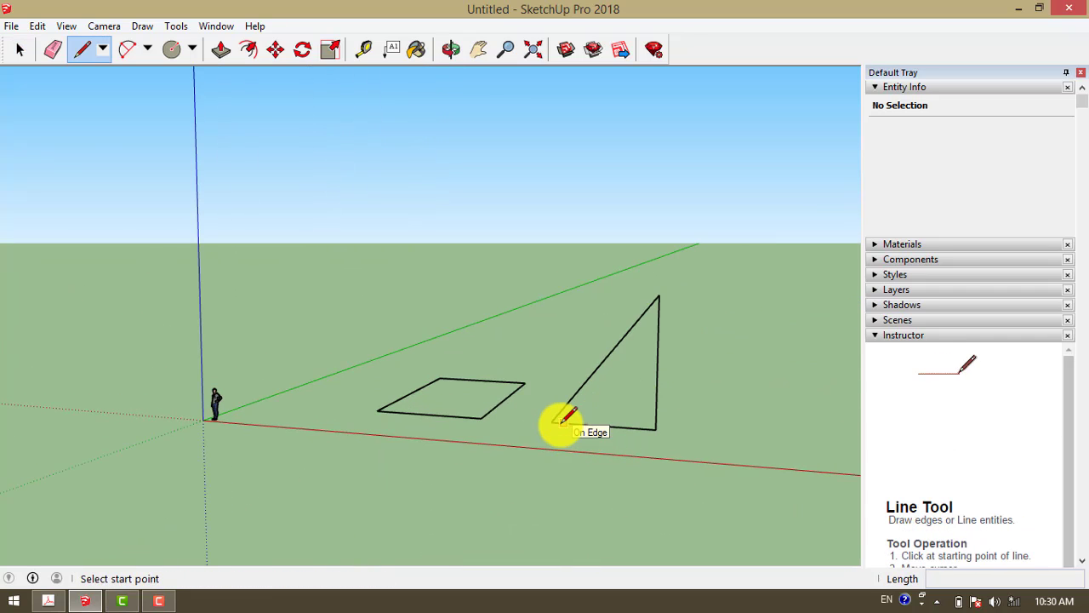
left_click(553, 420)
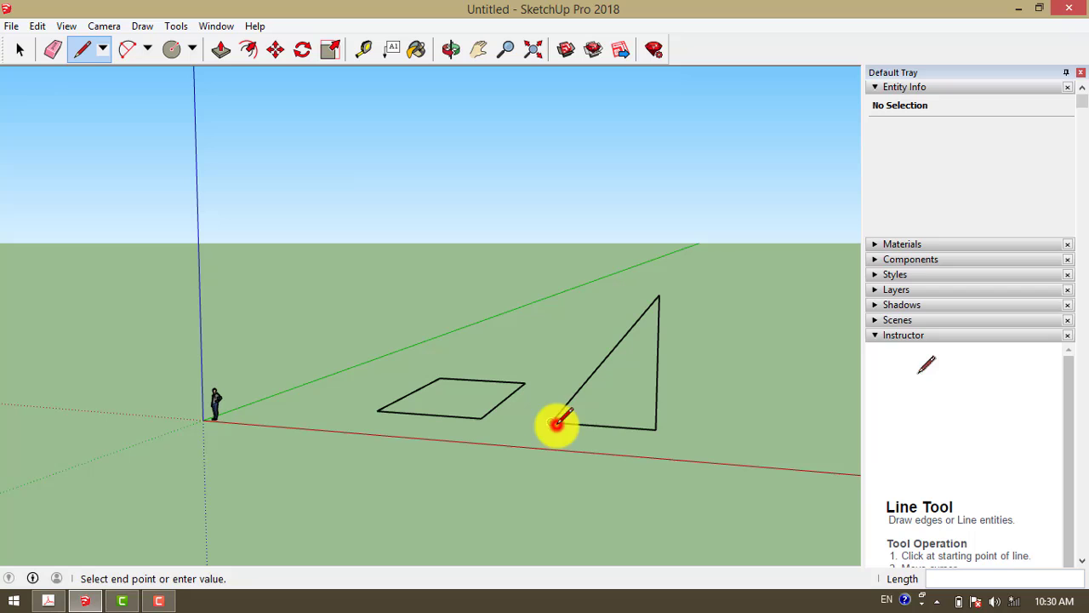
left_click(657, 428)
key("space")
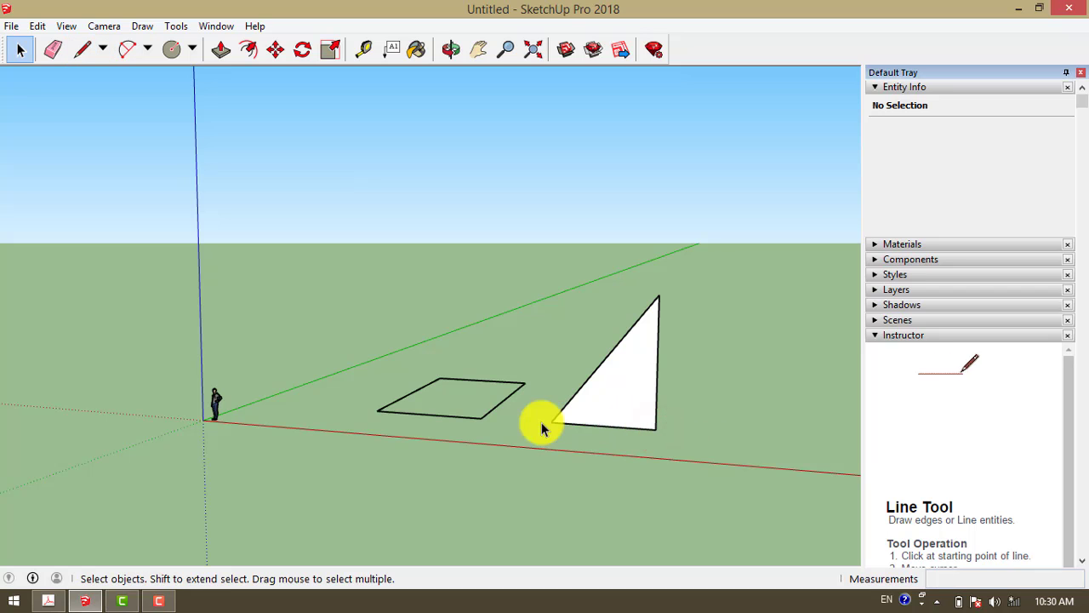
mouse_move(540, 425)
middle_mouse_down()
mouse_move(608, 384)
mouse_move(431, 391)
middle_mouse_up()
middle_click_drag(509, 394, 530, 438)
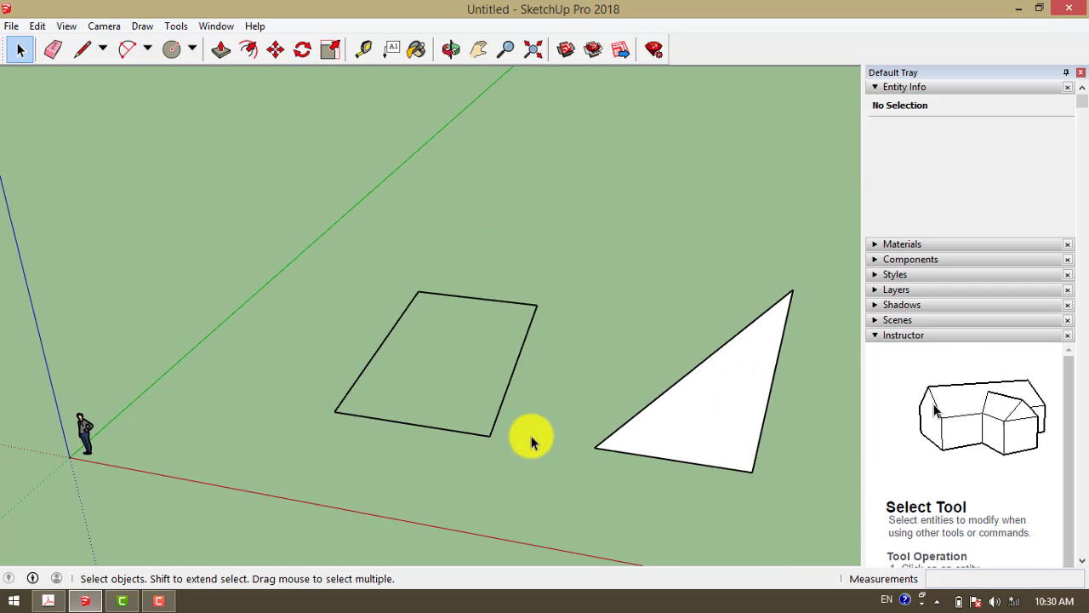
Retrace one side of the rectangle to recreate its face, then select its bottom edge
key("l")
left_click(488, 435)
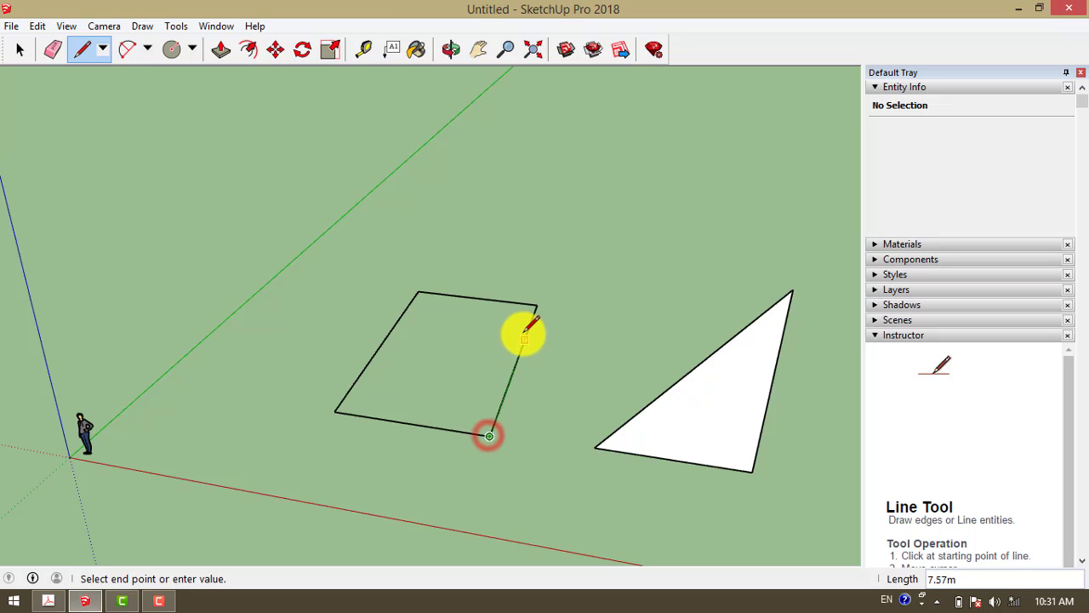
left_click(537, 301)
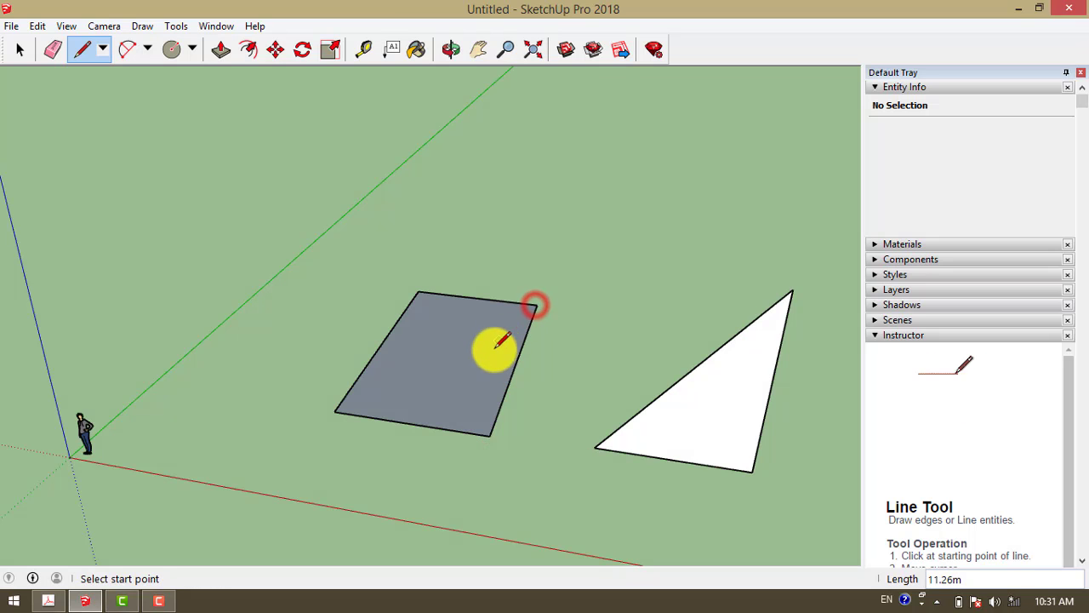
key("space")
left_click(436, 391)
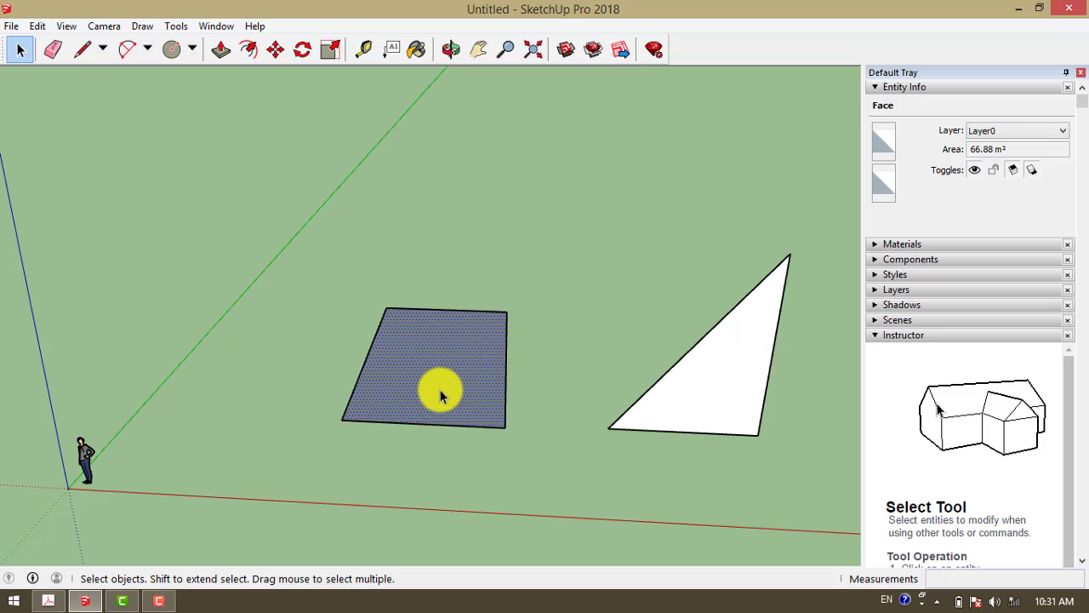
left_click(423, 425)
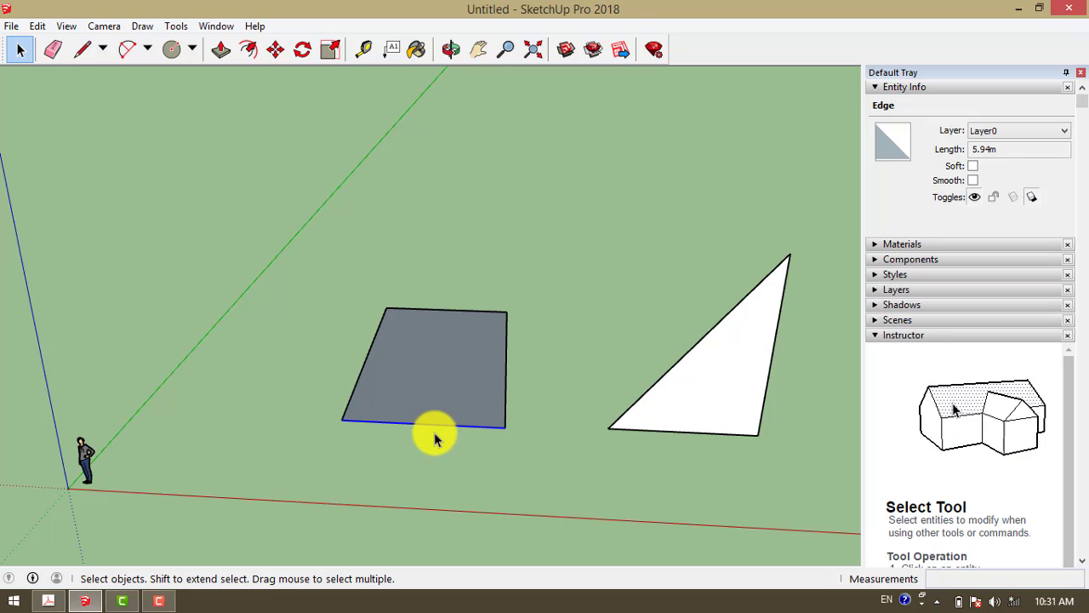
Delete the rectangle's bottom edge and the triangle's sloping edge, removing both faces
key("Delete")
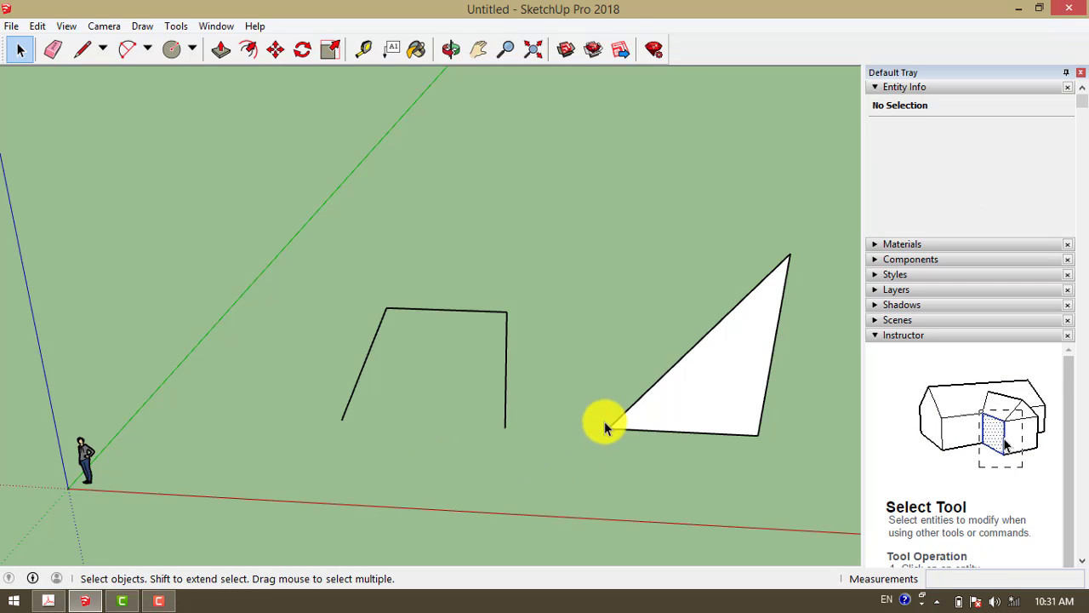
left_click(635, 406)
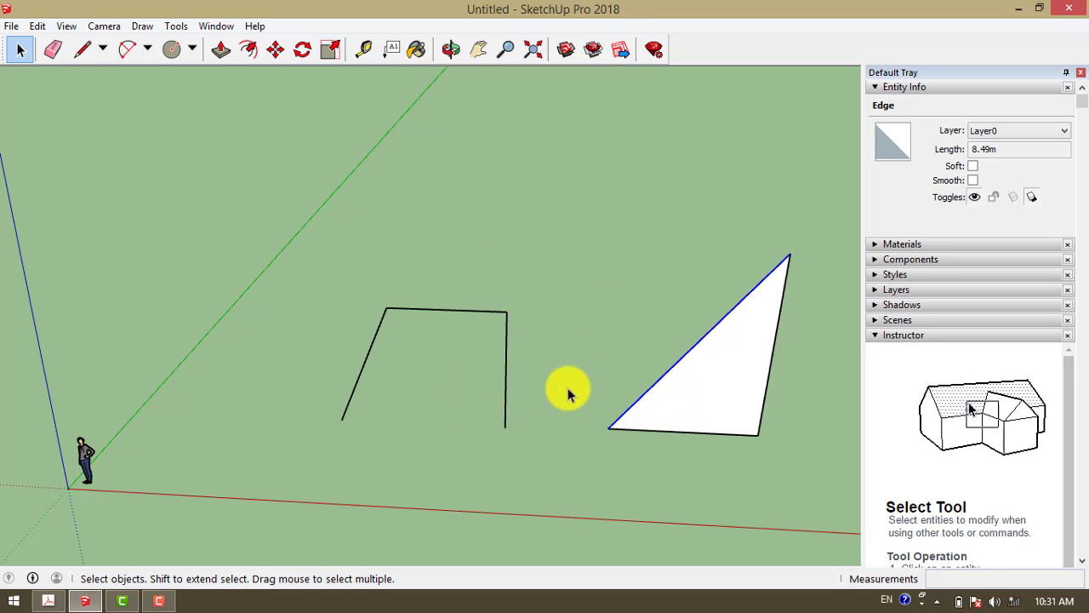
scroll(554, 400, "down", 2)
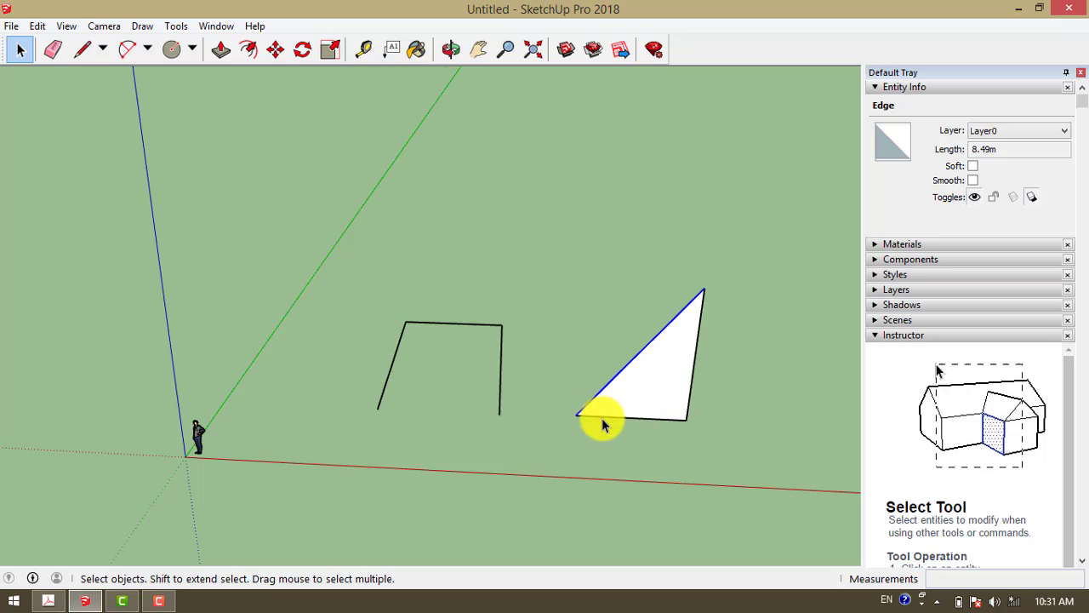
mouse_move(601, 421)
middle_mouse_down()
mouse_move(709, 428)
mouse_move(518, 384)
mouse_move(486, 414)
mouse_move(554, 401)
middle_mouse_up()
scroll(553, 425, "up", 1)
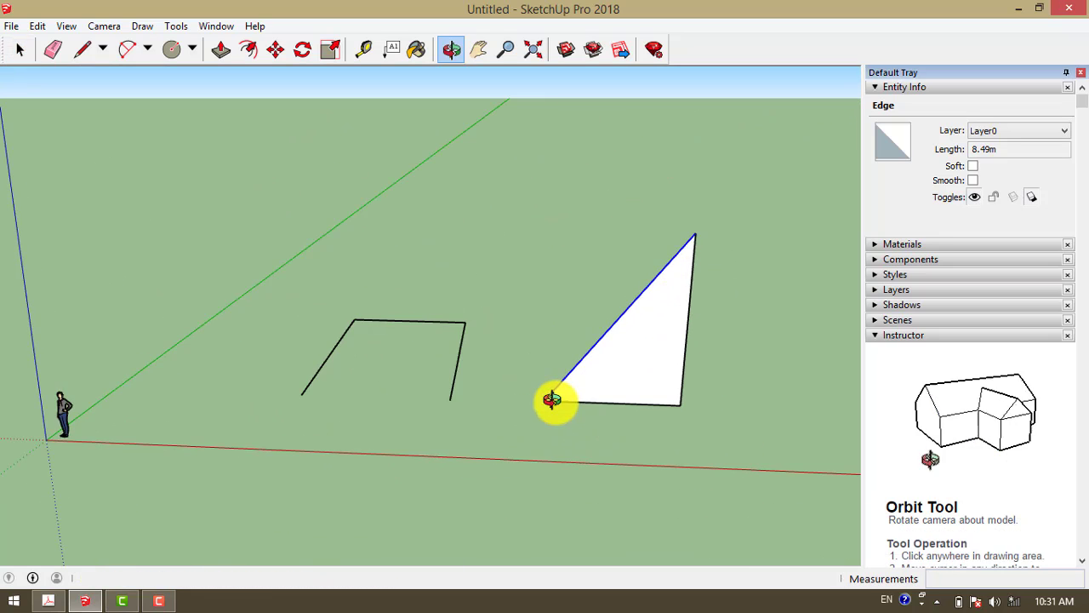
scroll(584, 370, "up", 1)
scroll(627, 394, "down", 1)
middle_click_drag(627, 394, 474, 394)
key("Delete")
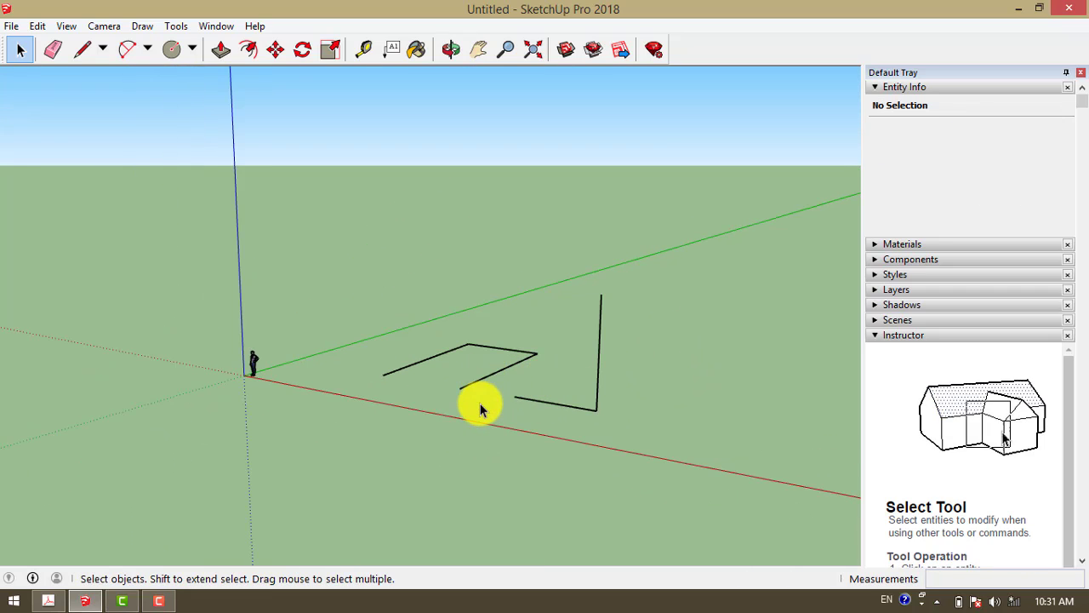
Select all remaining edges with Ctrl+A and delete them, leaving the ground empty
key("ctrl+a")
left_click(253, 364, "shift")
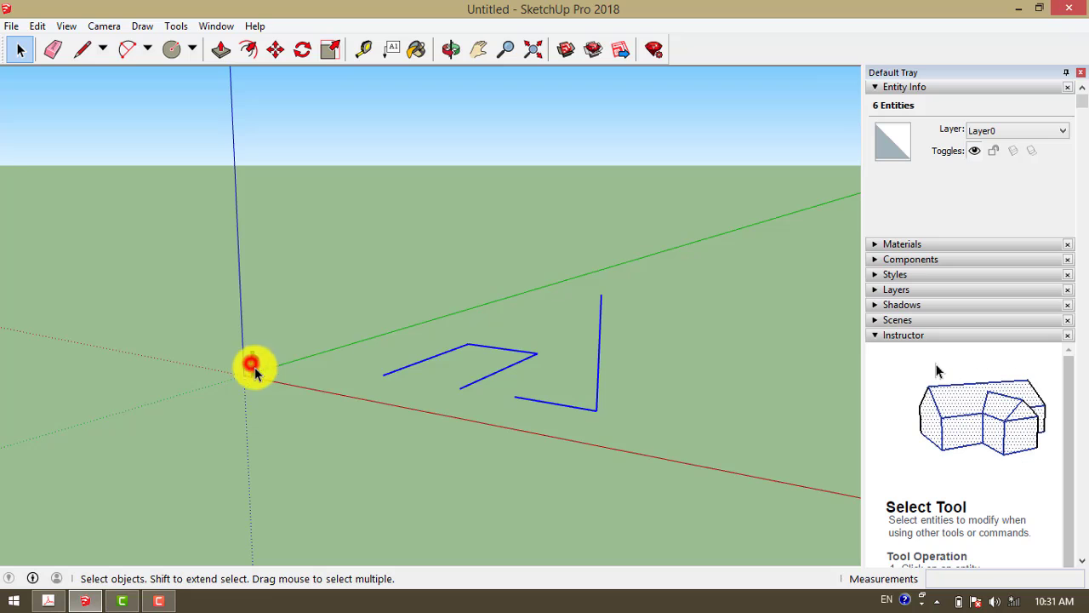
key("Delete")
mouse_move(338, 414)
middle_mouse_down()
mouse_move(349, 384)
mouse_move(459, 389)
mouse_move(516, 356)
mouse_move(481, 397)
mouse_move(433, 395)
mouse_move(437, 409)
mouse_move(479, 382)
middle_mouse_up()
mouse_move(243, 414)
middle_mouse_down()
mouse_move(348, 365)
mouse_move(543, 364)
mouse_move(472, 384)
middle_mouse_up()
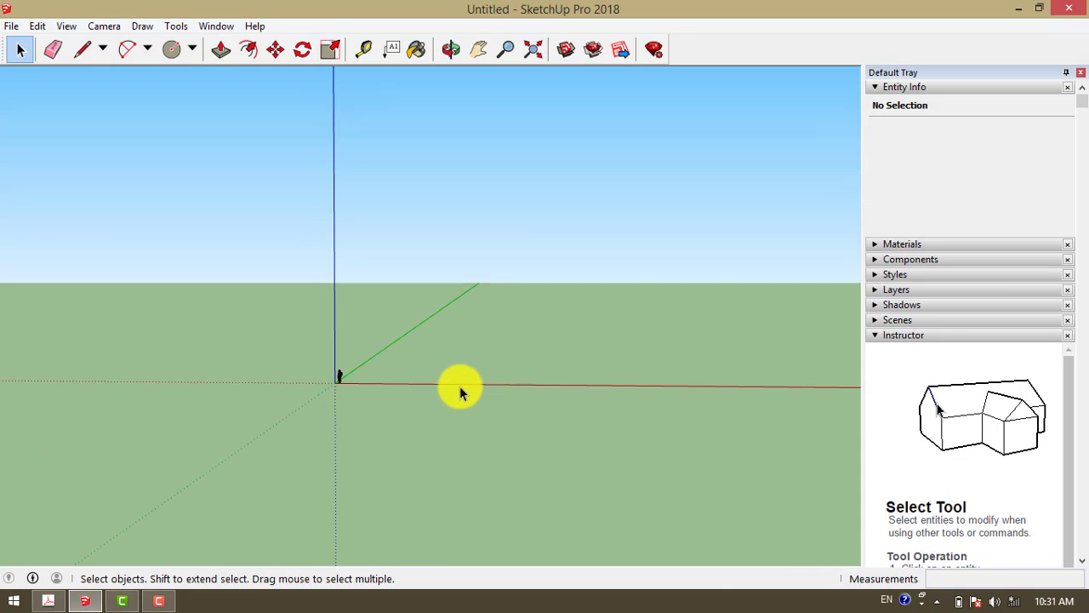
middle_click_drag(554, 362, 408, 448)
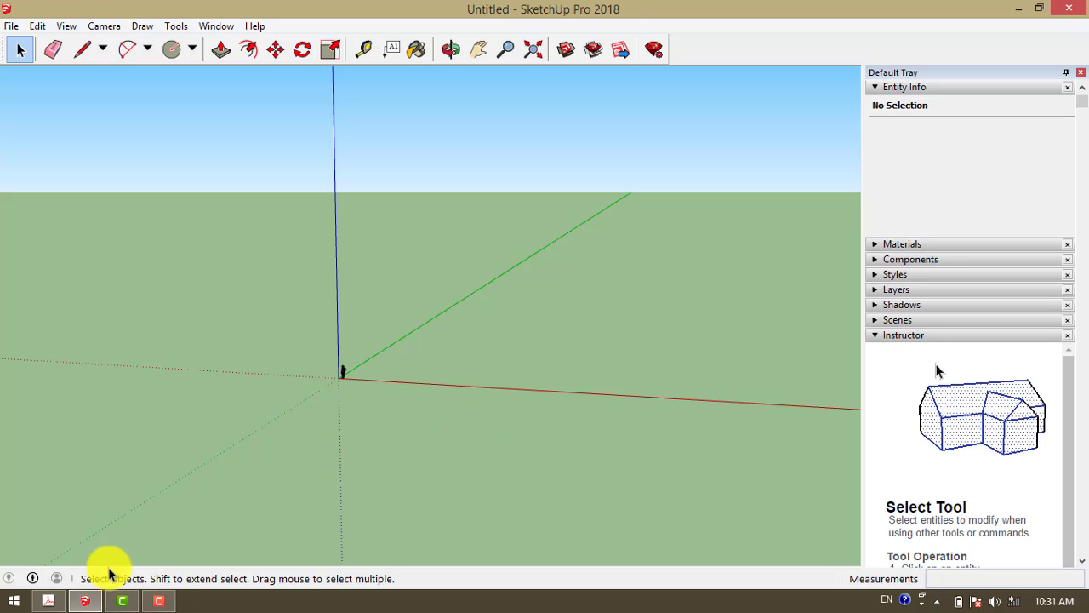
Scroll the Dummies PDF to book page 26's highlighted tip on retracing an edge to recreate a face
left_click(48, 601)
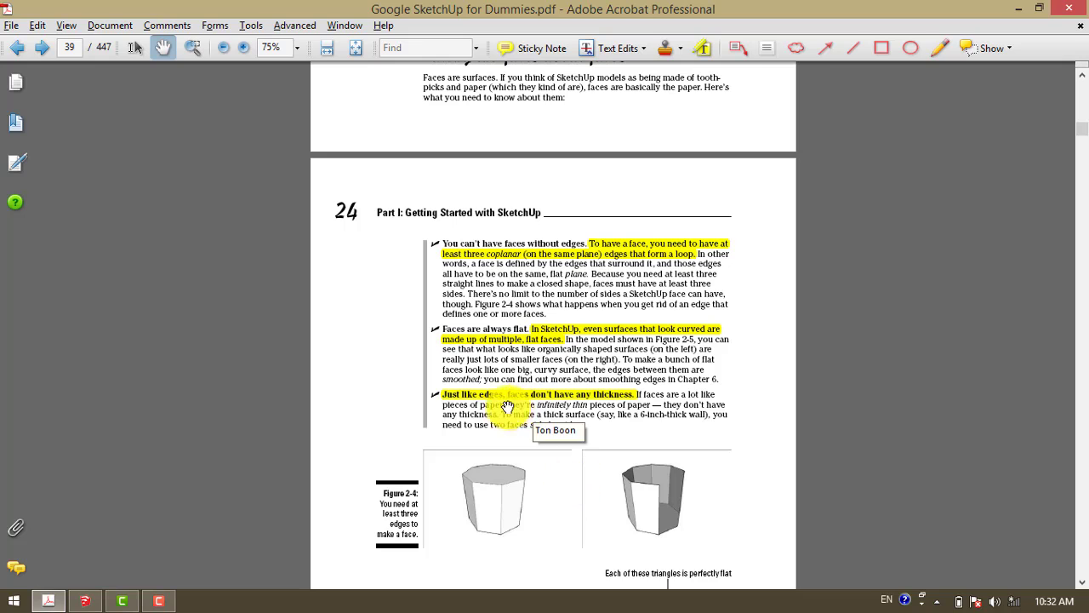
scroll(584, 519, "down", 4)
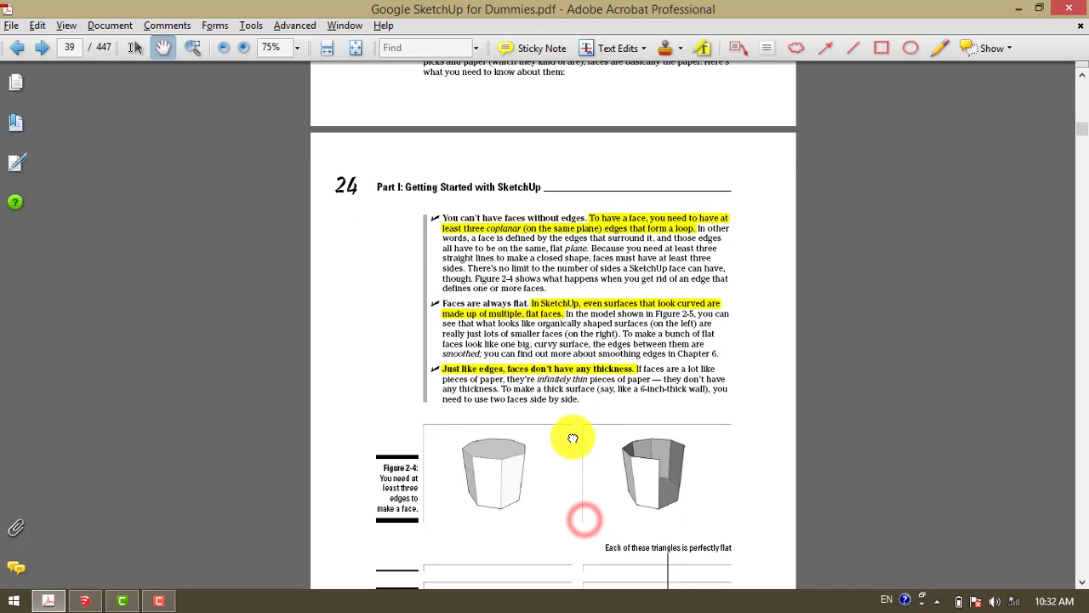
scroll(567, 442, "down", 2)
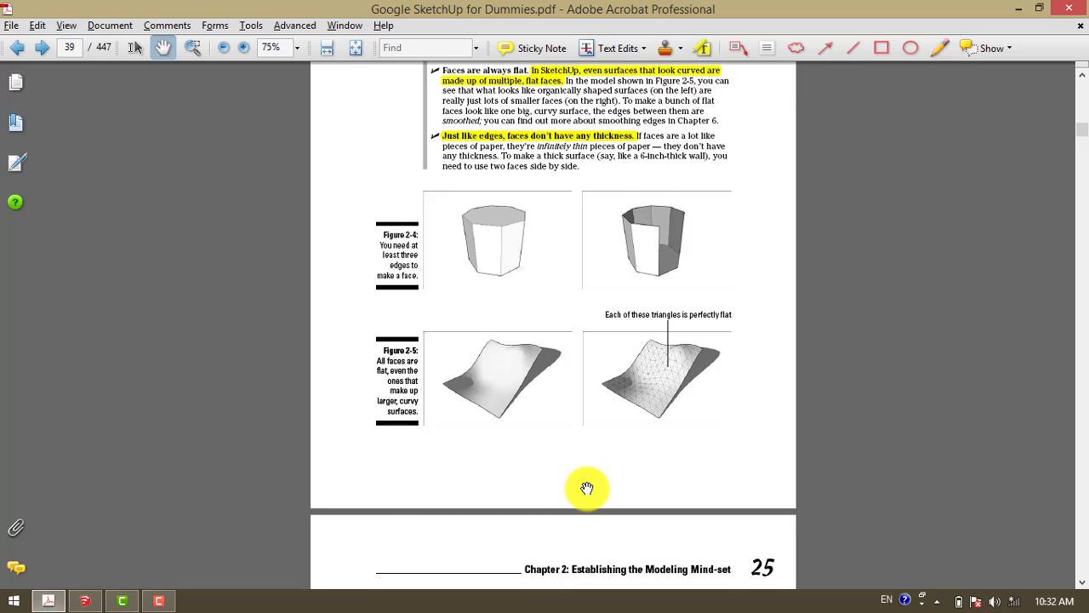
left_click_drag(587, 488, 570, 413)
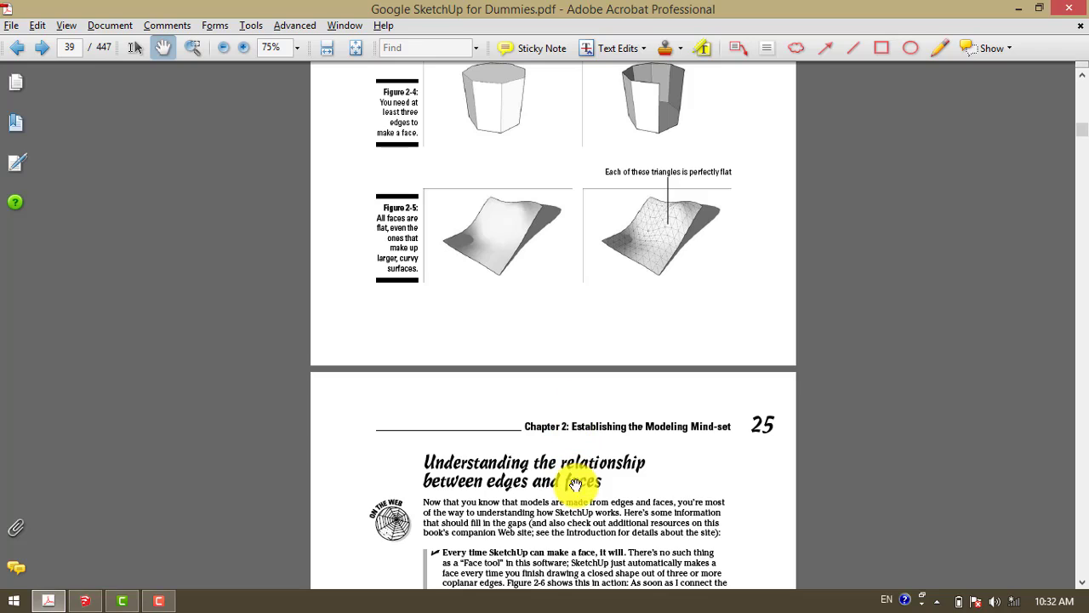
scroll(586, 354, "up", 3)
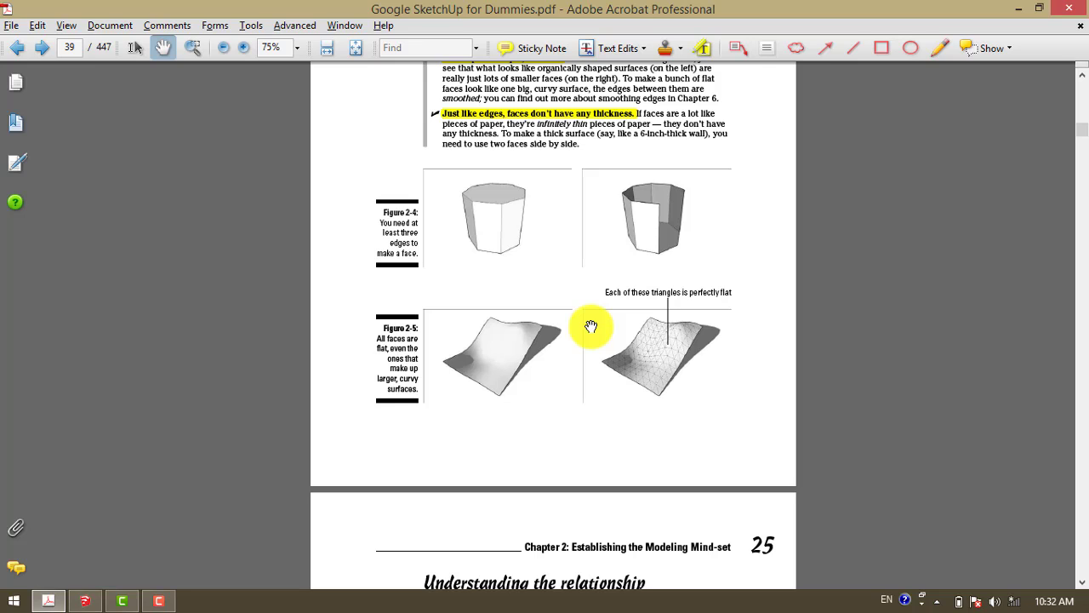
left_click_drag(583, 256, 588, 312)
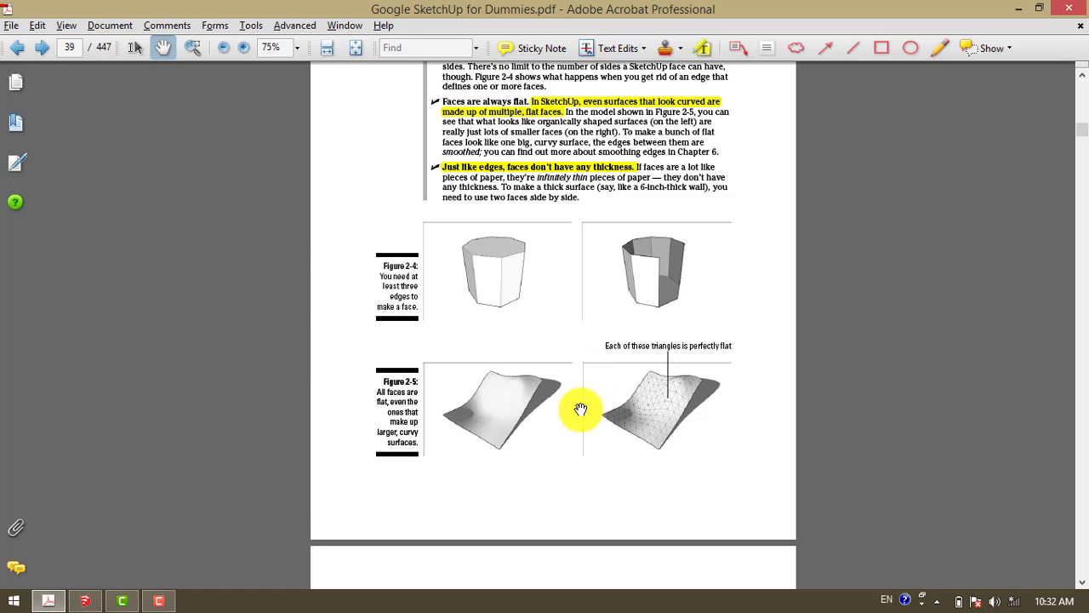
scroll(584, 332, "down", 2)
scroll(565, 443, "down", 3)
scroll(563, 449, "down", 5)
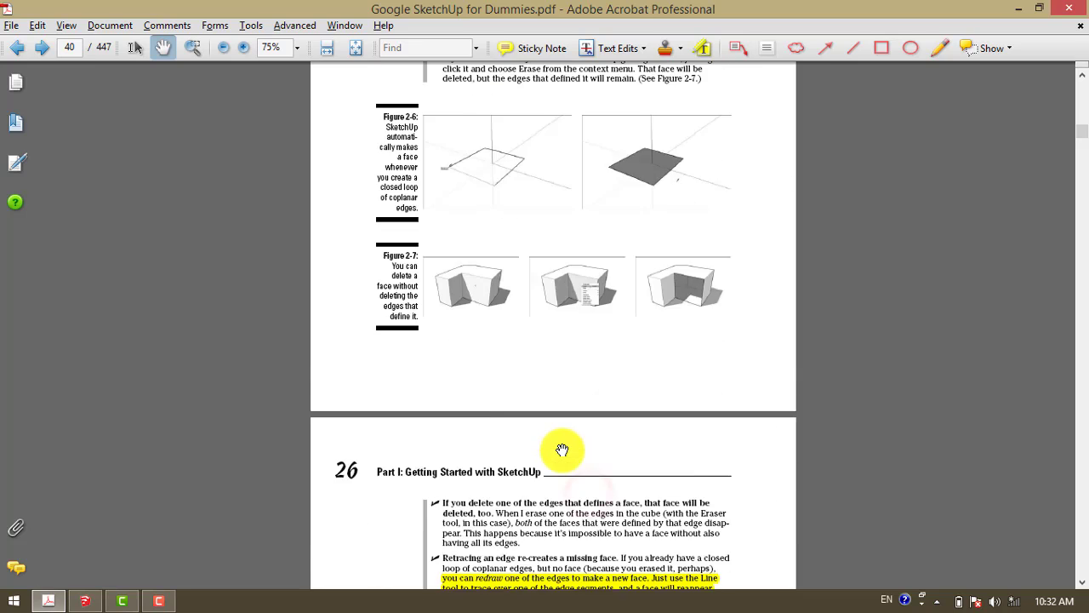
scroll(563, 449, "down", 3)
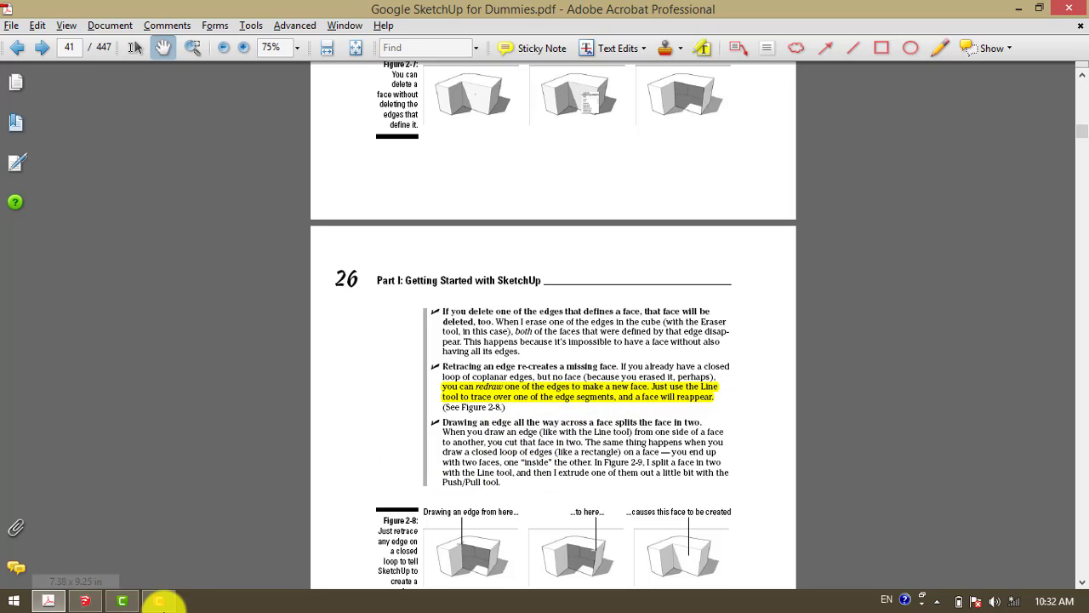
Draw a rectangle on the ground plane with the Rectangle tool
left_click(85, 601)
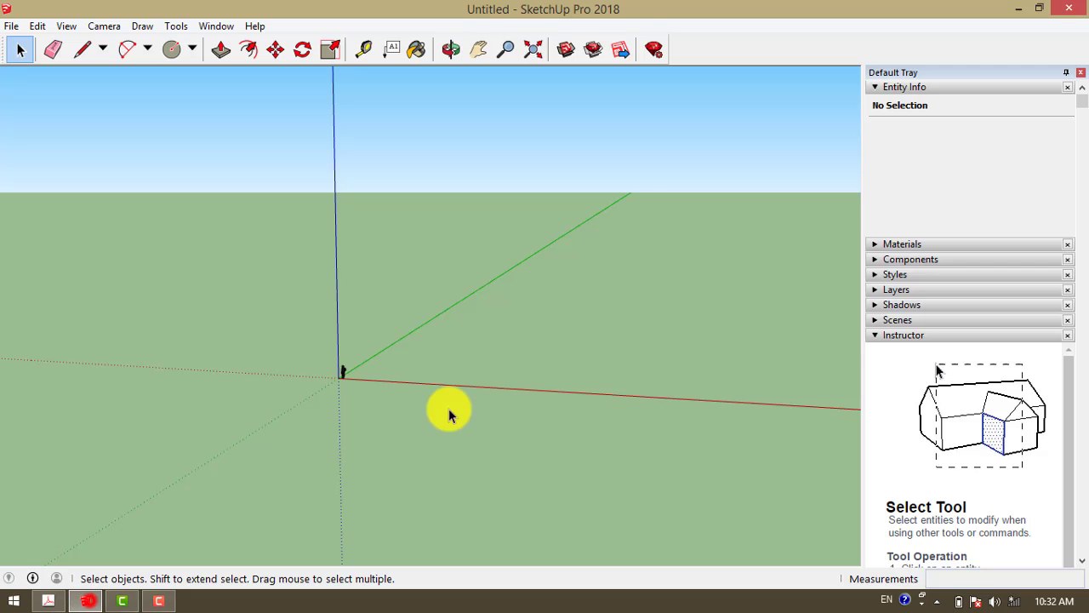
scroll(489, 390, "down", 1)
middle_click_drag(560, 340, 547, 382)
key("r")
left_click(486, 376)
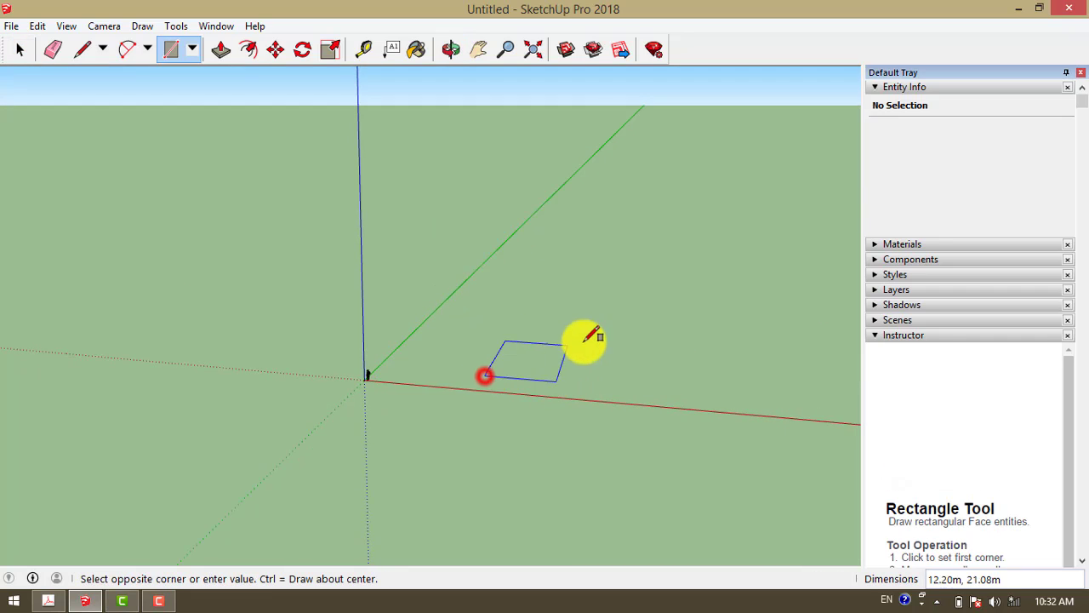
left_click(618, 324)
key("space")
Erase the rectangle's face, then retrace one edge with the Line tool to restore it
left_click(545, 362)
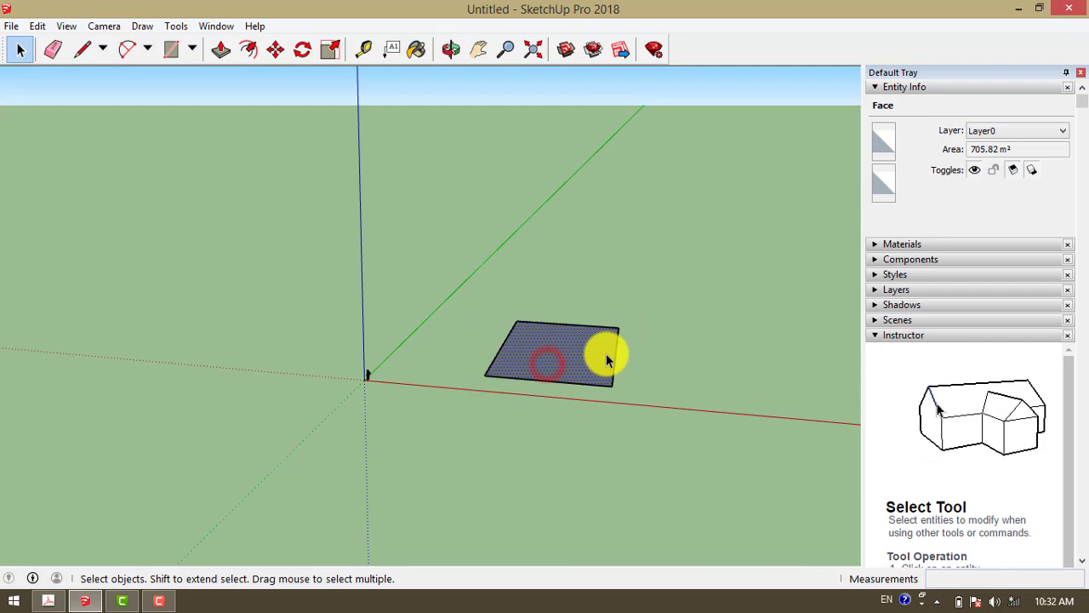
left_click(602, 385)
middle_click_drag(601, 389, 548, 431)
key("l")
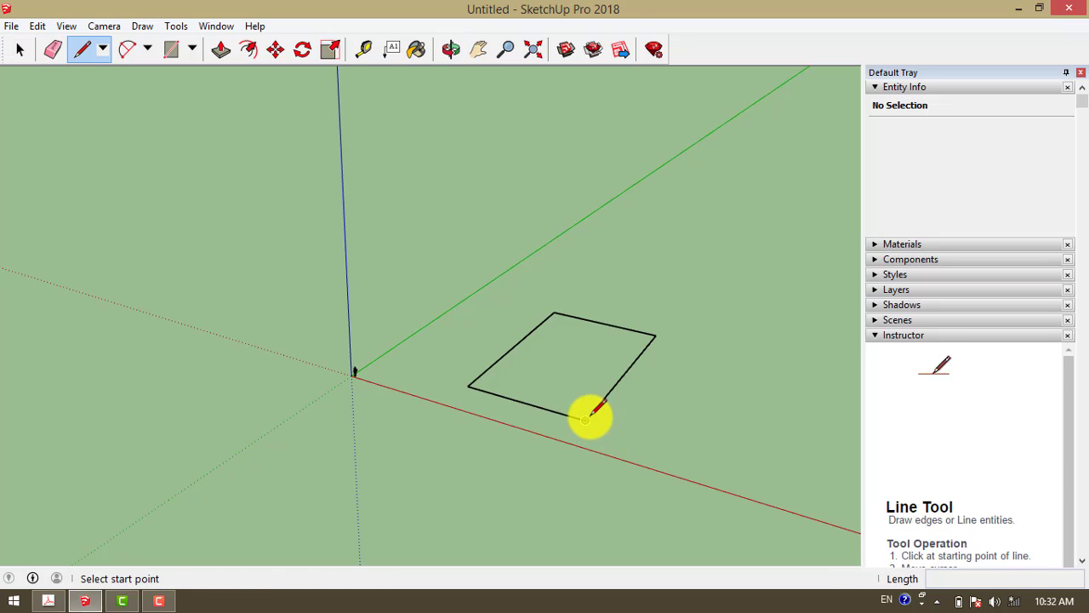
left_click(585, 418)
left_click(652, 335)
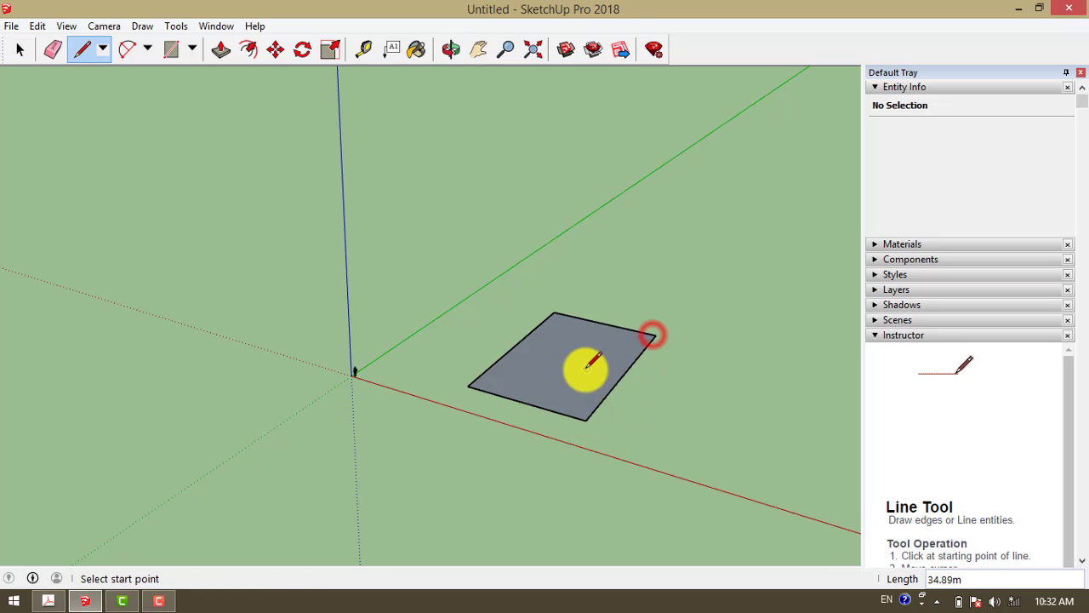
key("space")
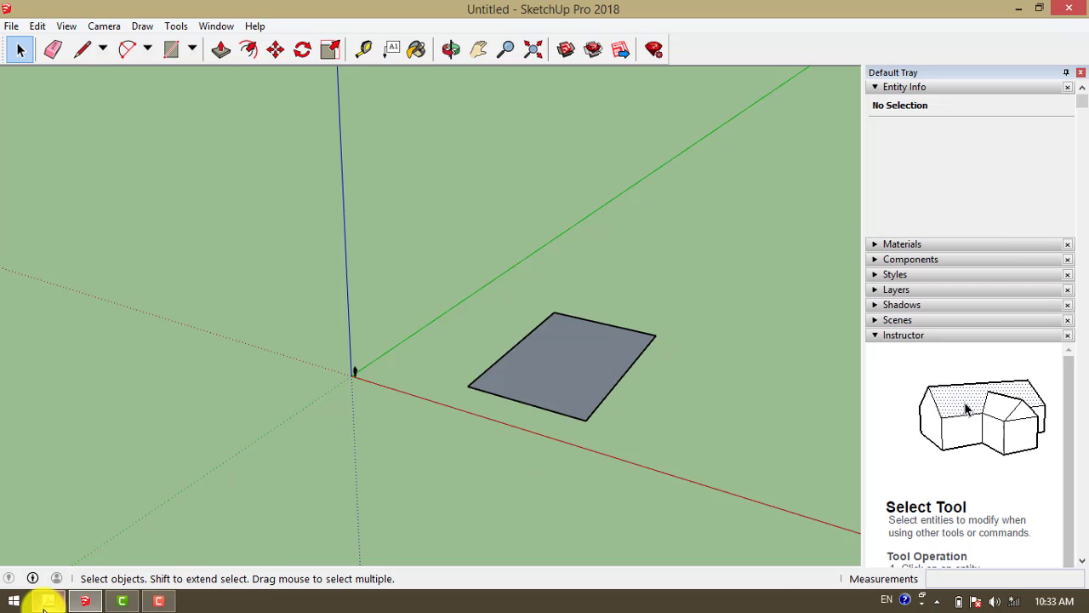
left_click(48, 601)
Scroll to book page 27's explanation of crossing edges and Figure 2-10
scroll(463, 457, "down", 5)
scroll(463, 457, "down", 5)
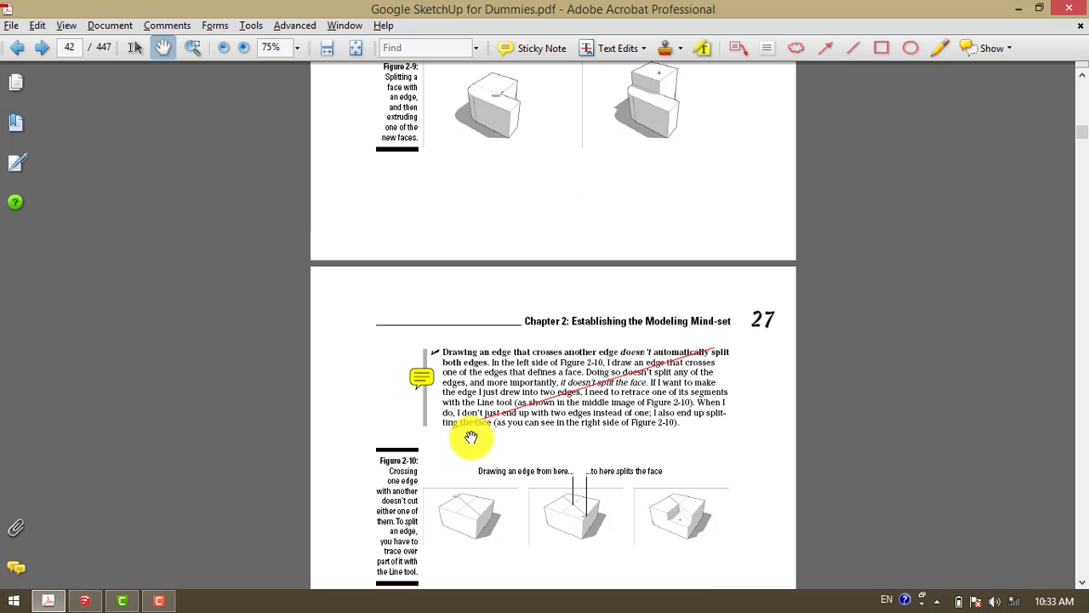
scroll(497, 432, "down", 5)
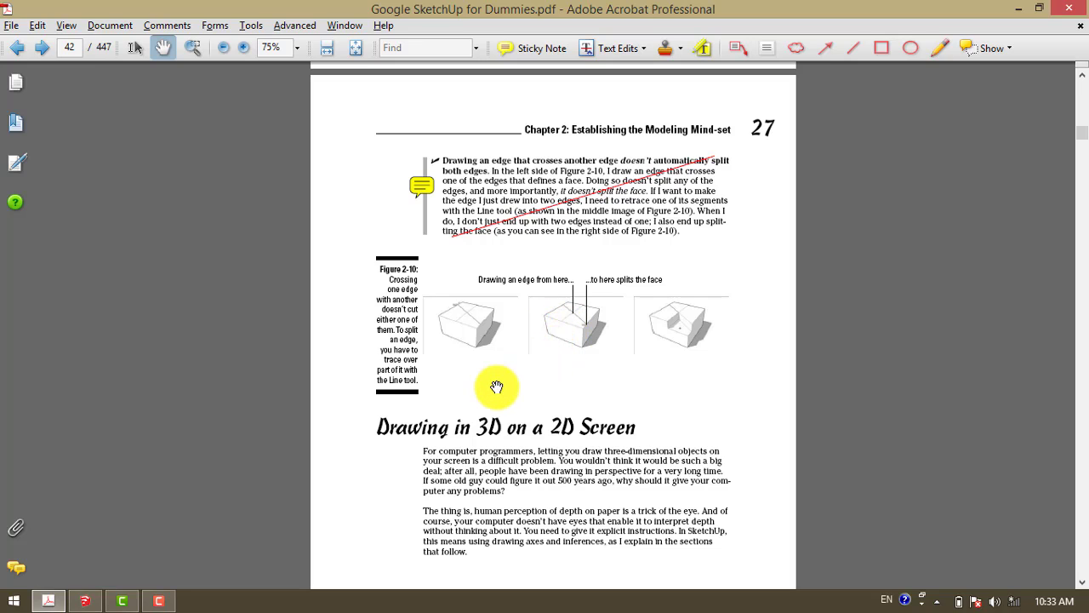
mouse_move(75, 582)
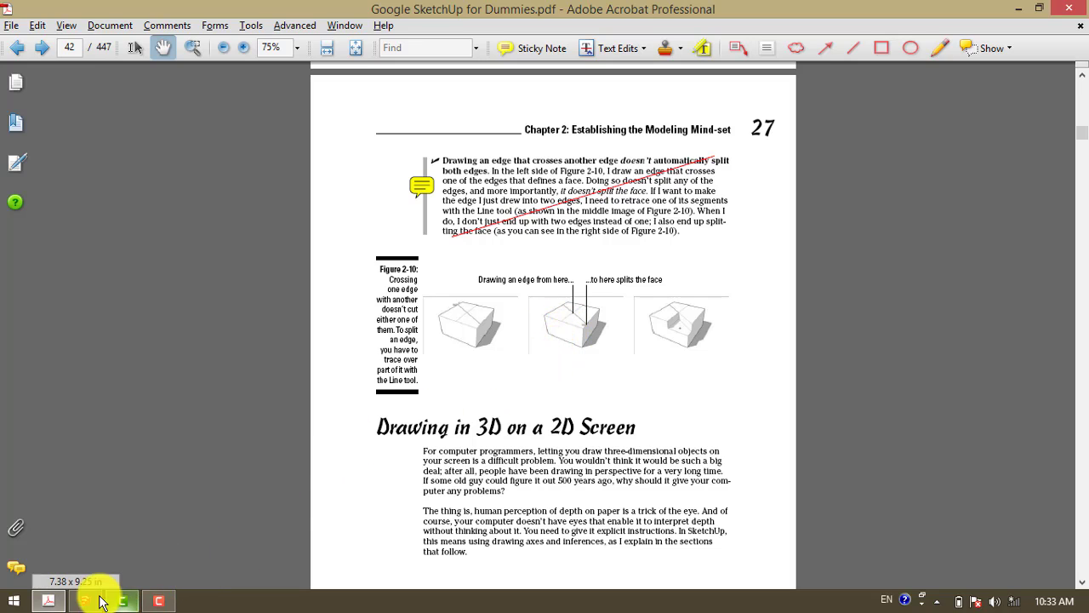
Delete the old rectangle with its edges and draw a new one on the ground
left_click(84, 600)
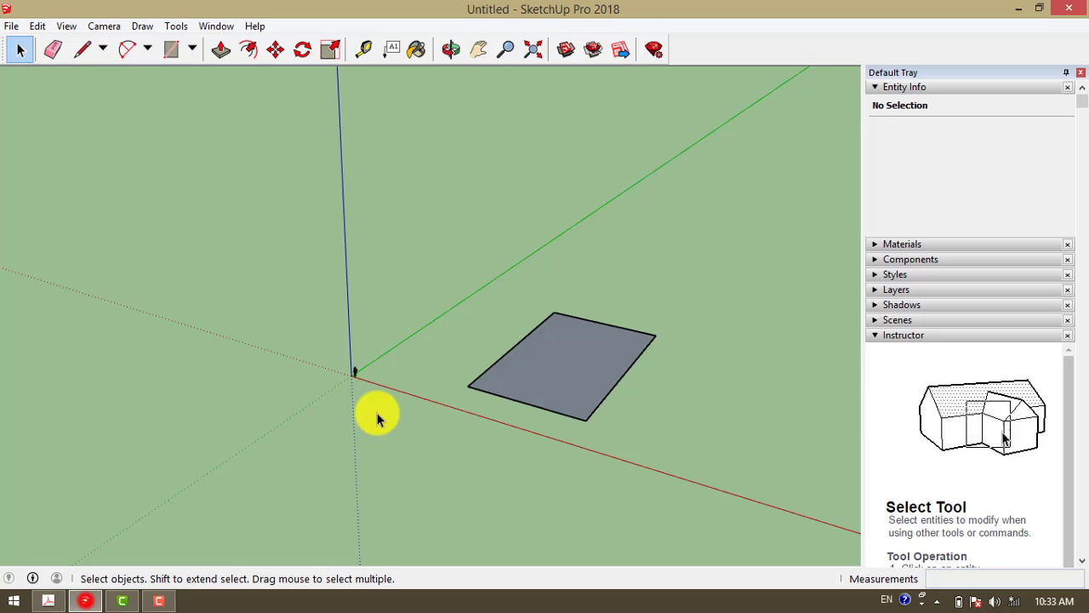
double_click(535, 368)
key("Delete")
middle_click_drag(549, 372, 545, 360)
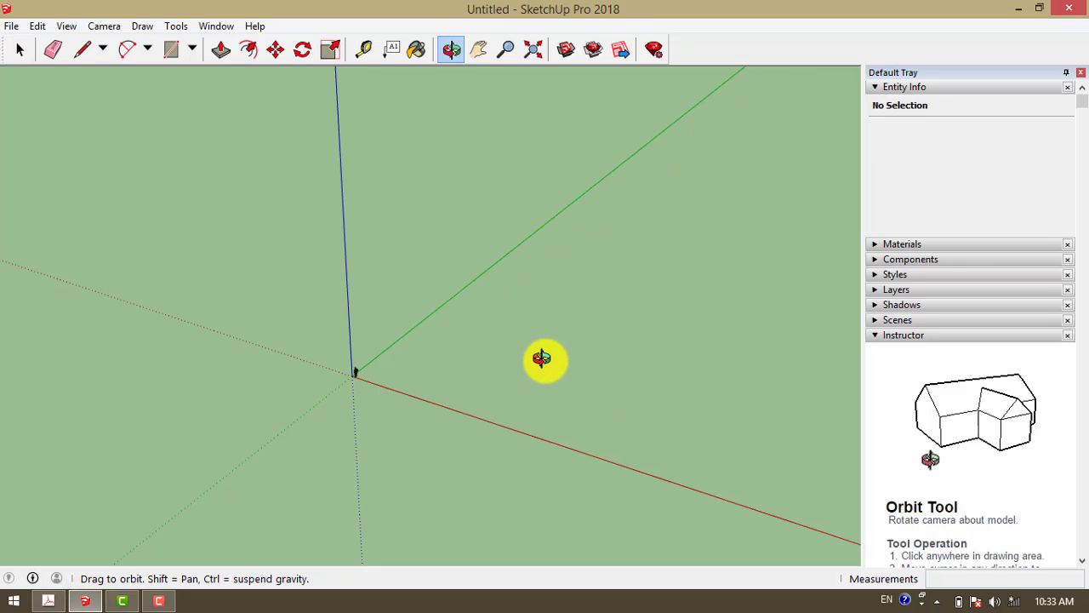
key("r")
left_click(451, 372)
left_click(620, 313)
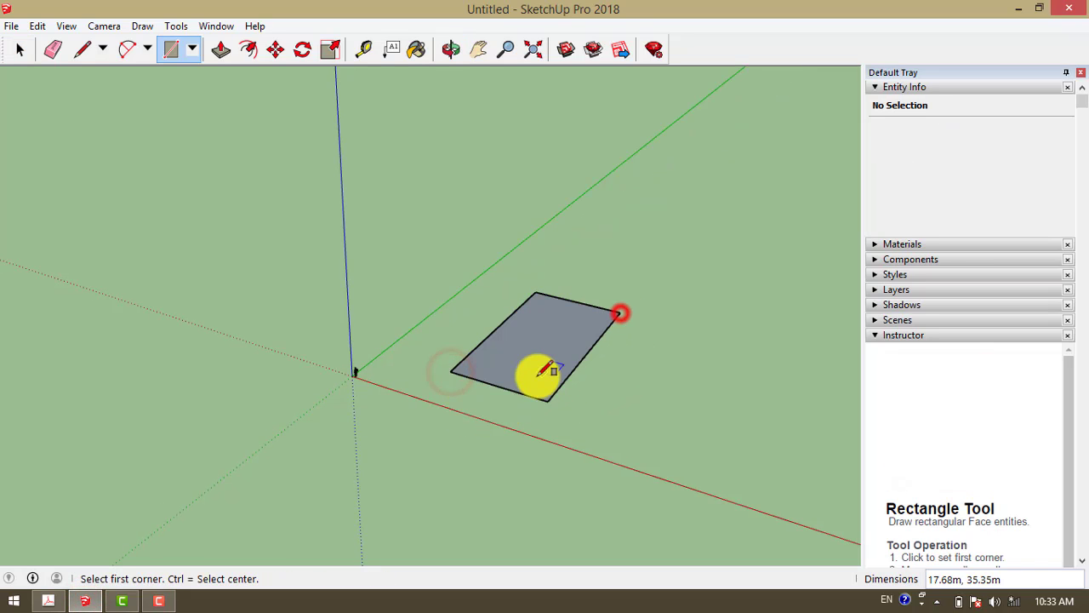
key("space")
Draw two crossing edge-to-edge lines across the rectangle, splitting it into four faces
key("l")
left_click(498, 387)
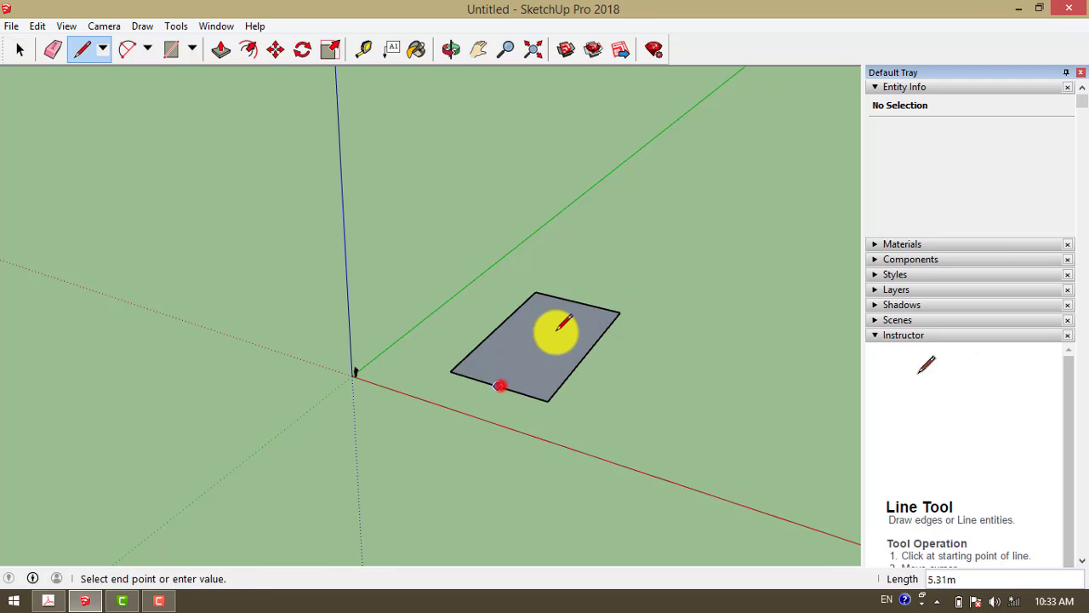
left_click(574, 299)
key("space")
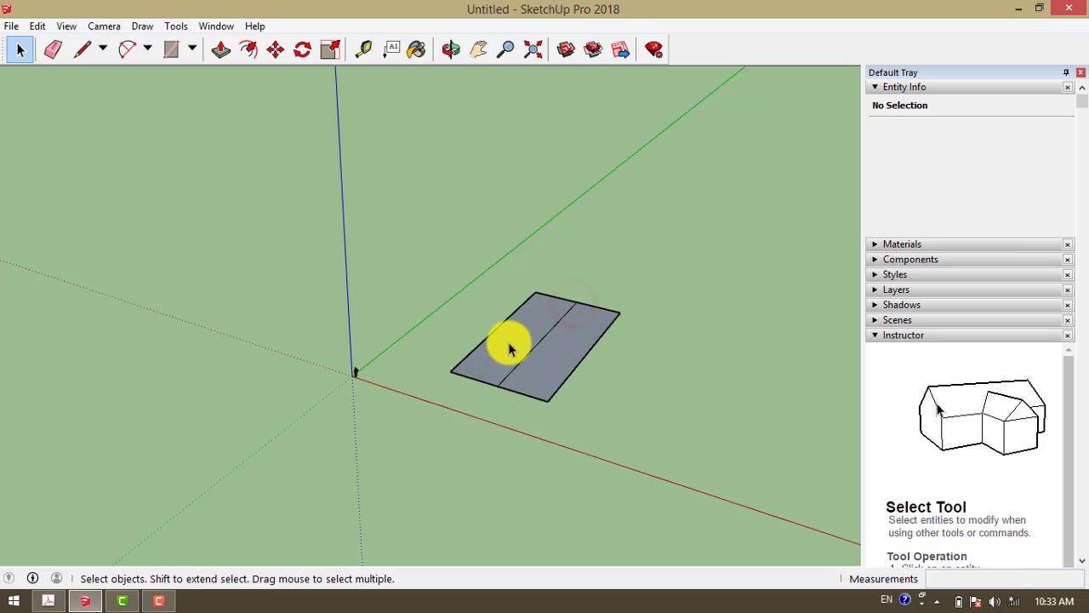
key("l")
left_click(497, 328)
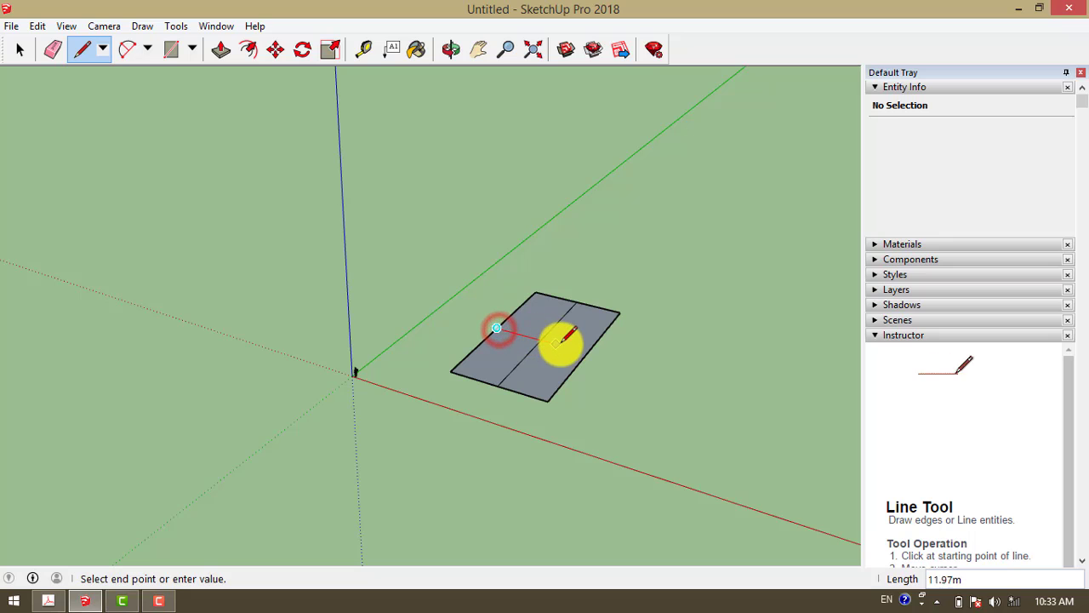
left_click(583, 354)
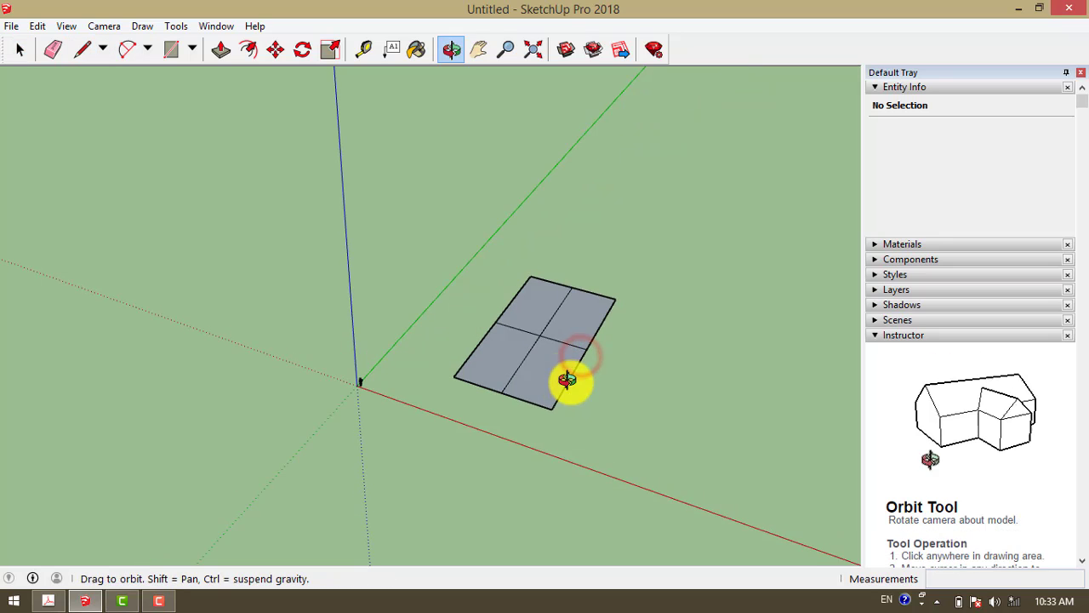
middle_click_drag(567, 382, 554, 335)
key("space")
scroll(545, 359, "up", 2)
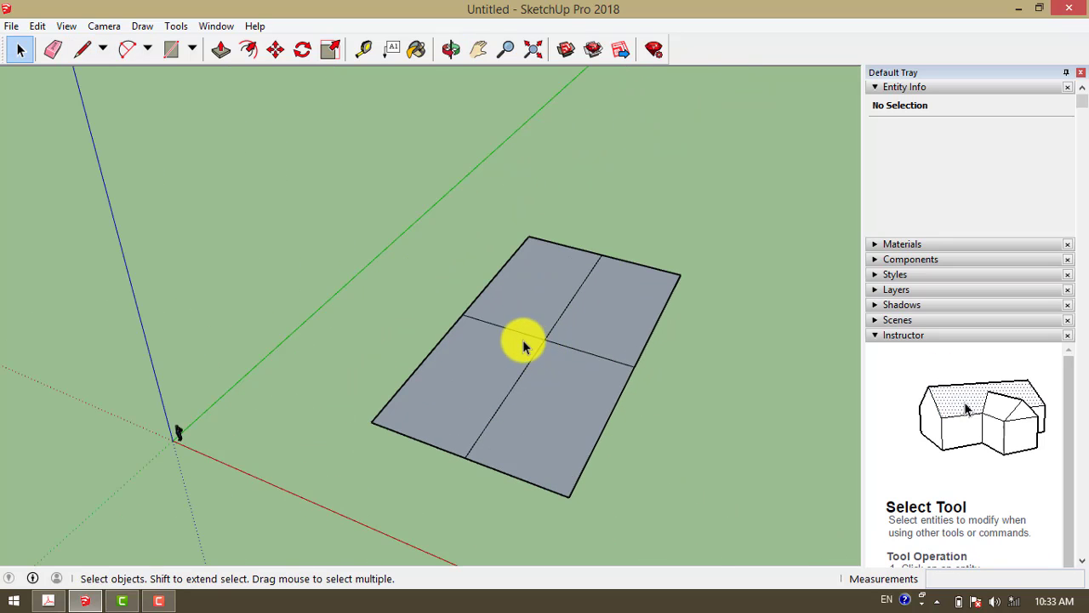
Select each segment of the crossing edges to check their lengths
left_click(517, 334)
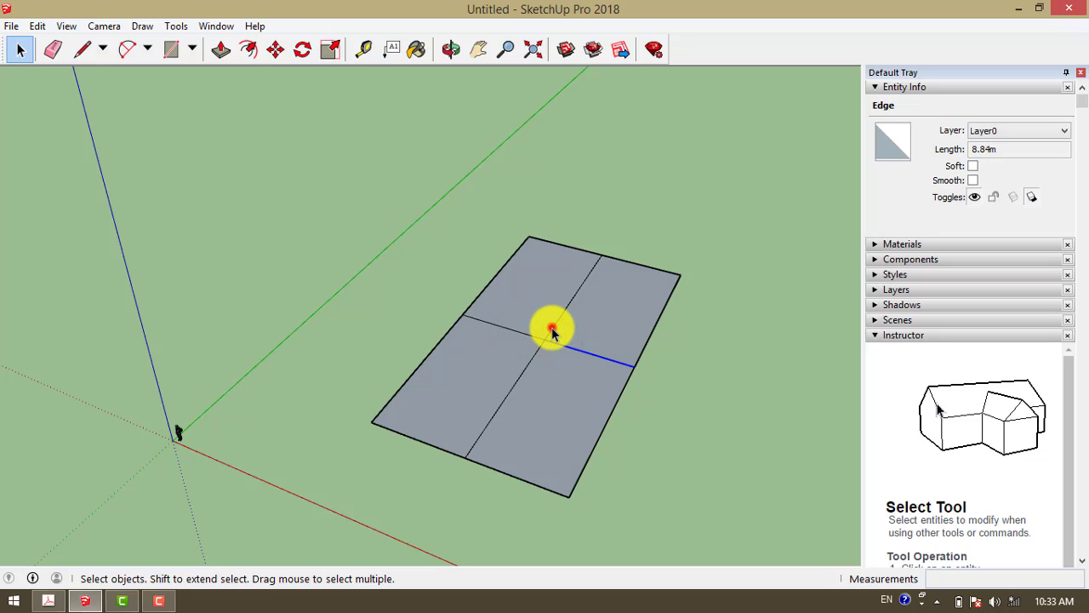
left_click(551, 328)
left_click(529, 360)
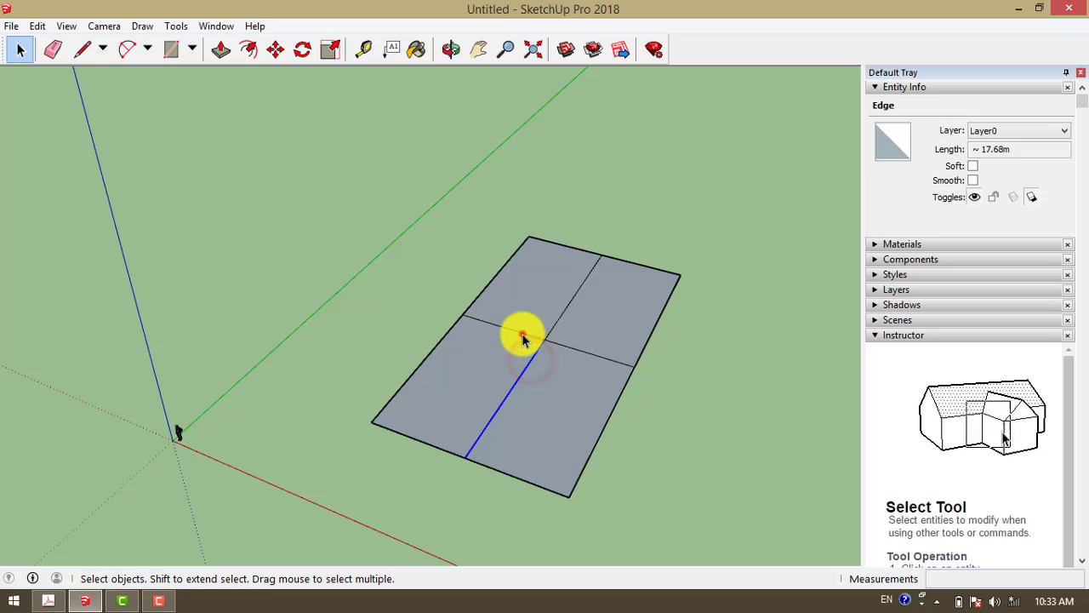
left_click(518, 333)
left_click(557, 321)
left_click(565, 344)
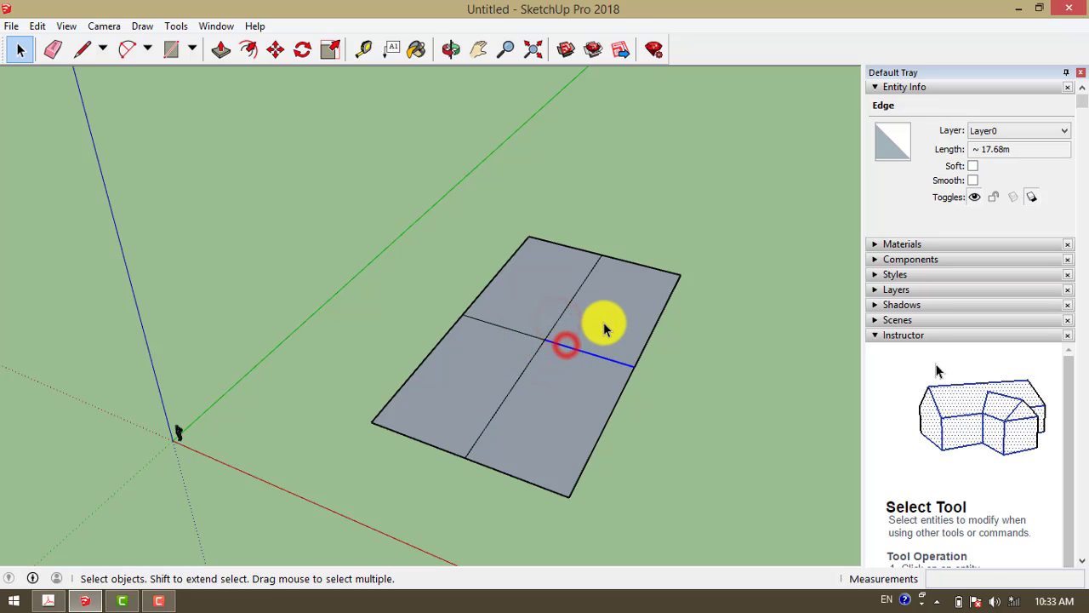
Delete the top-right and lower-left quarter faces of the rectangle
left_click(603, 328)
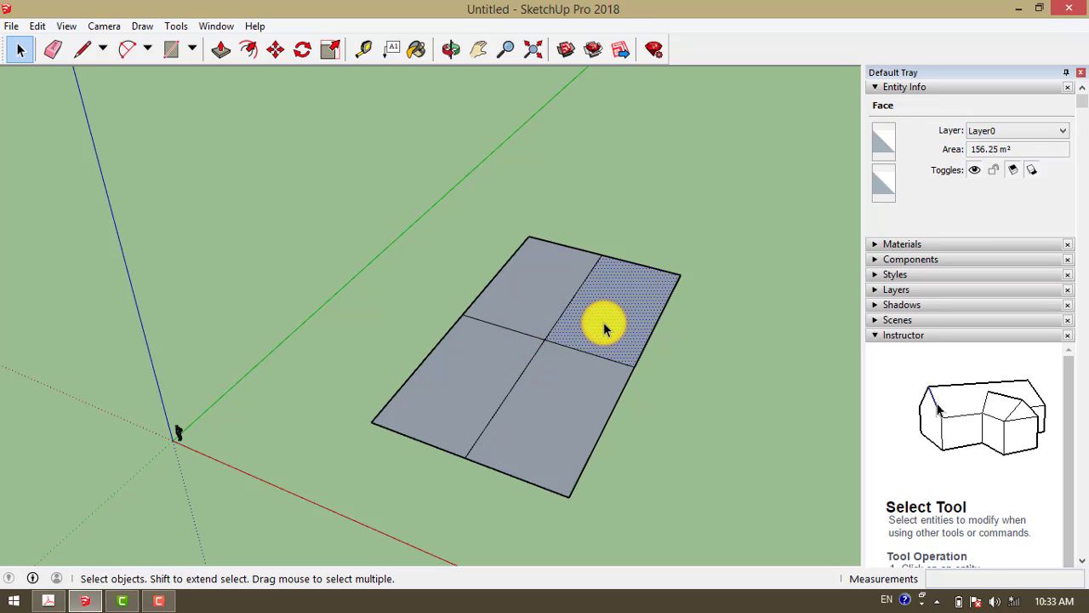
key("Delete")
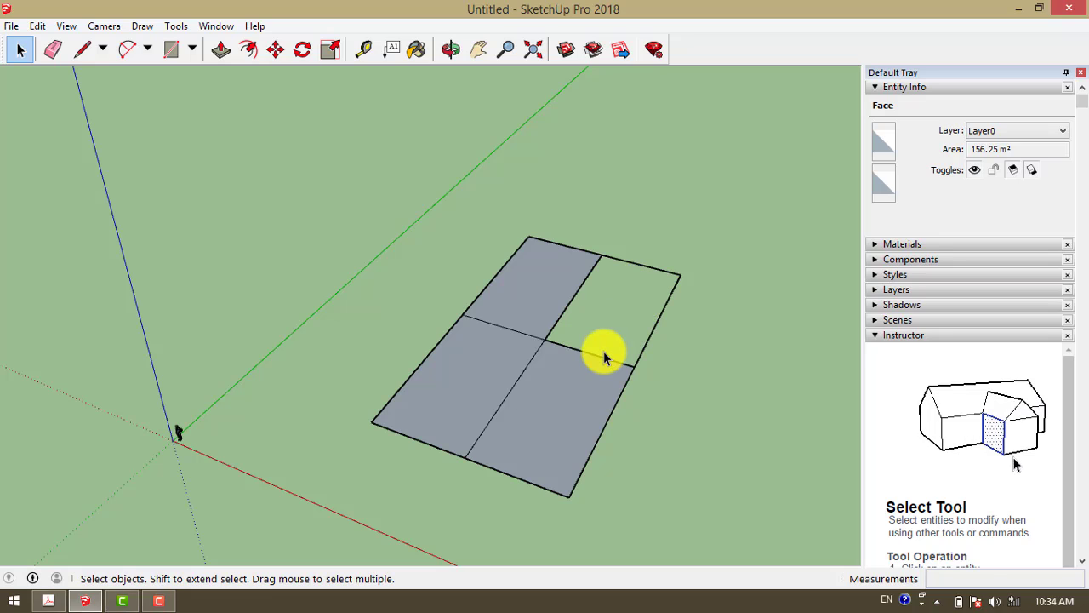
left_click(476, 399)
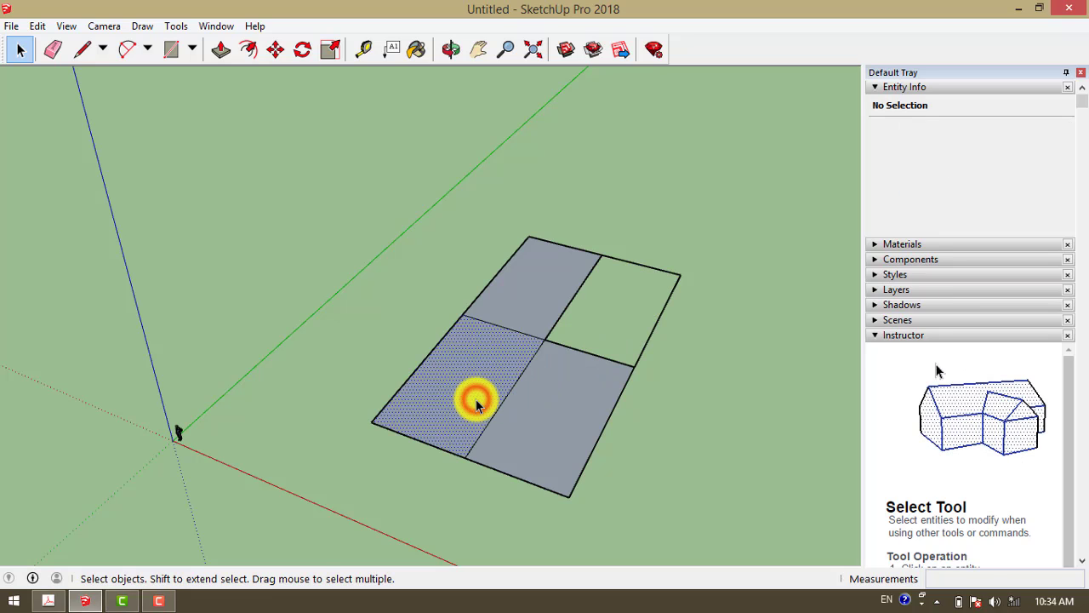
key("Delete")
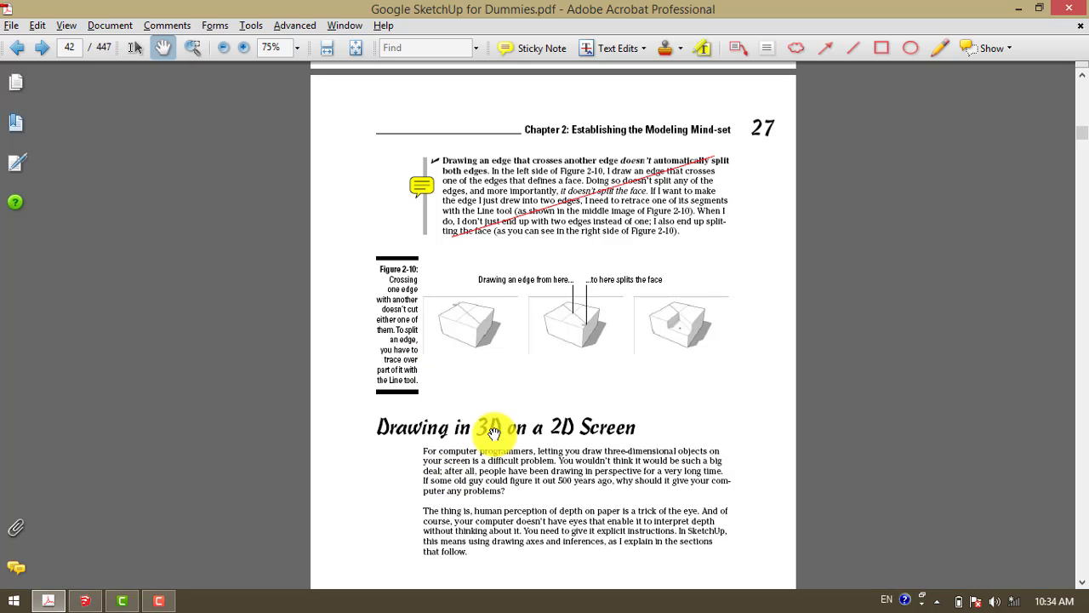
Scroll the PDF to the 'Keeping an eye out for inferences' section and its Point inferences list, then return to SketchUp
left_click_drag(564, 539, 533, 358)
scroll(533, 357, "down", 5)
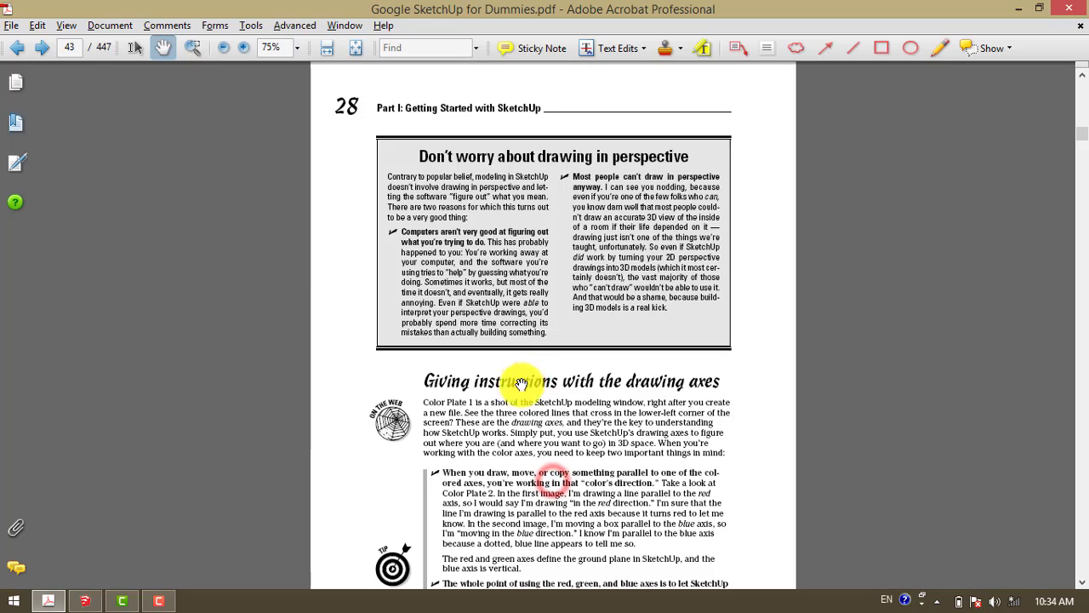
scroll(518, 316, "down", 5)
scroll(499, 413, "down", 7)
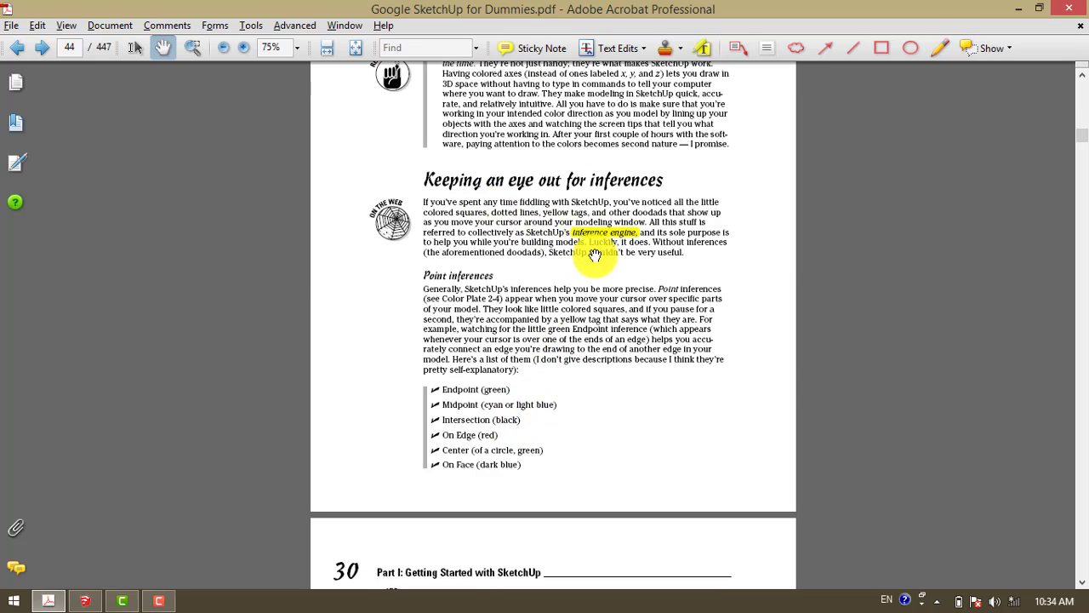
left_click_drag(602, 364, 597, 332)
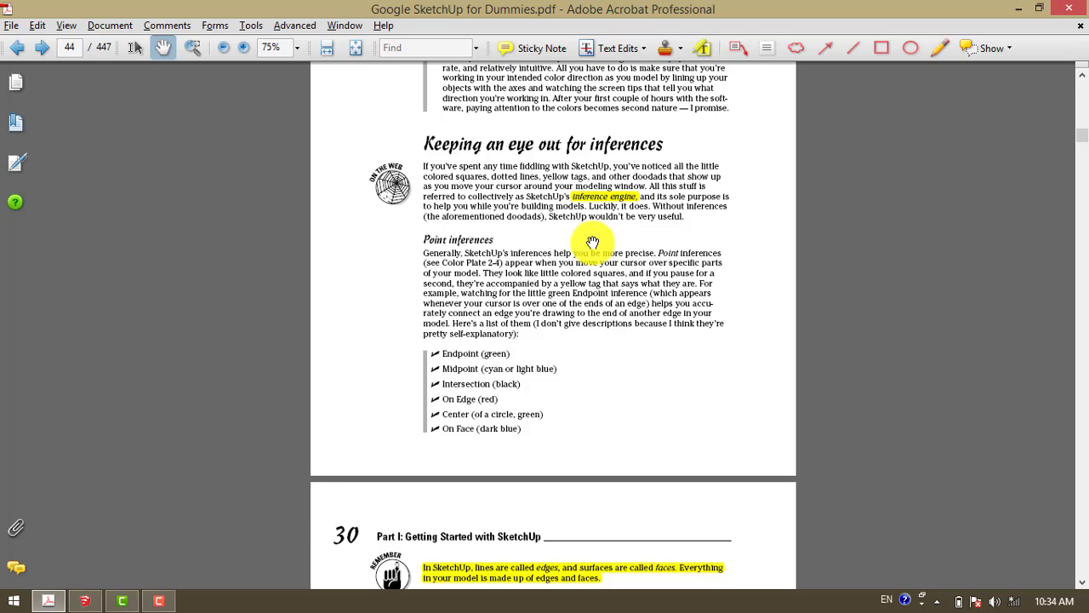
left_click_drag(637, 423, 619, 345)
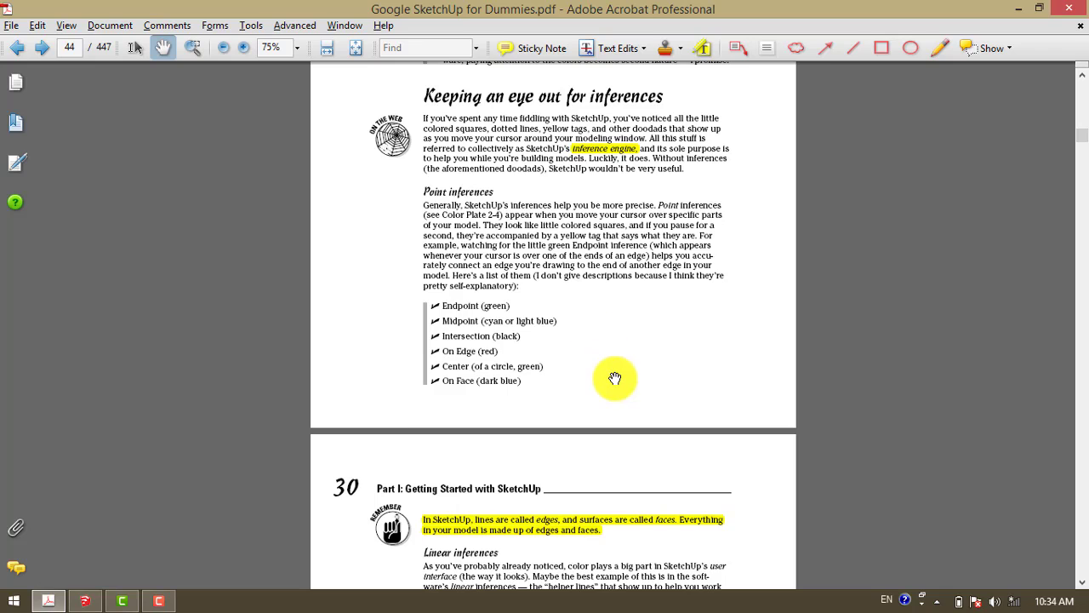
mouse_move(614, 375)
left_mouse_down()
mouse_move(613, 340)
mouse_move(603, 356)
left_mouse_up()
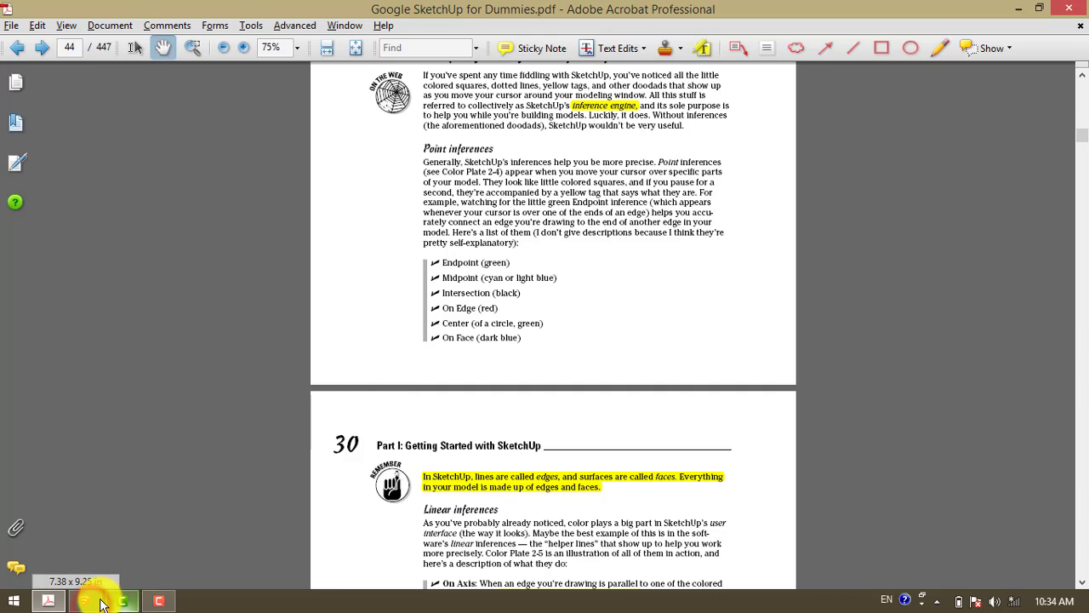
left_click(87, 599)
Delete the old rectangle and draw a new rectangle on the ground plane
triple_click(510, 425)
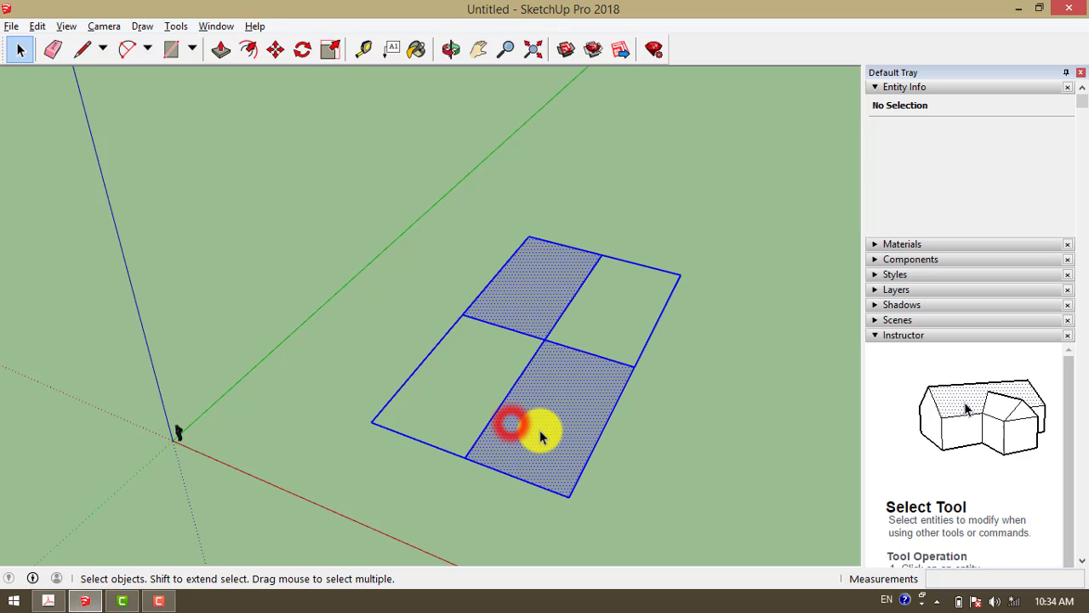
key("Delete")
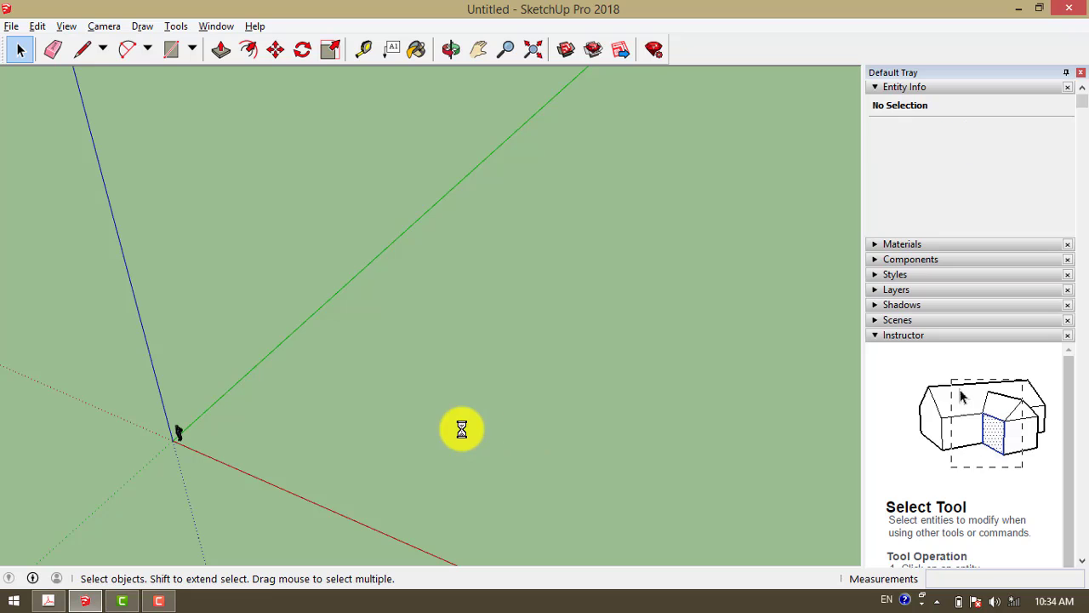
key("r")
key("c")
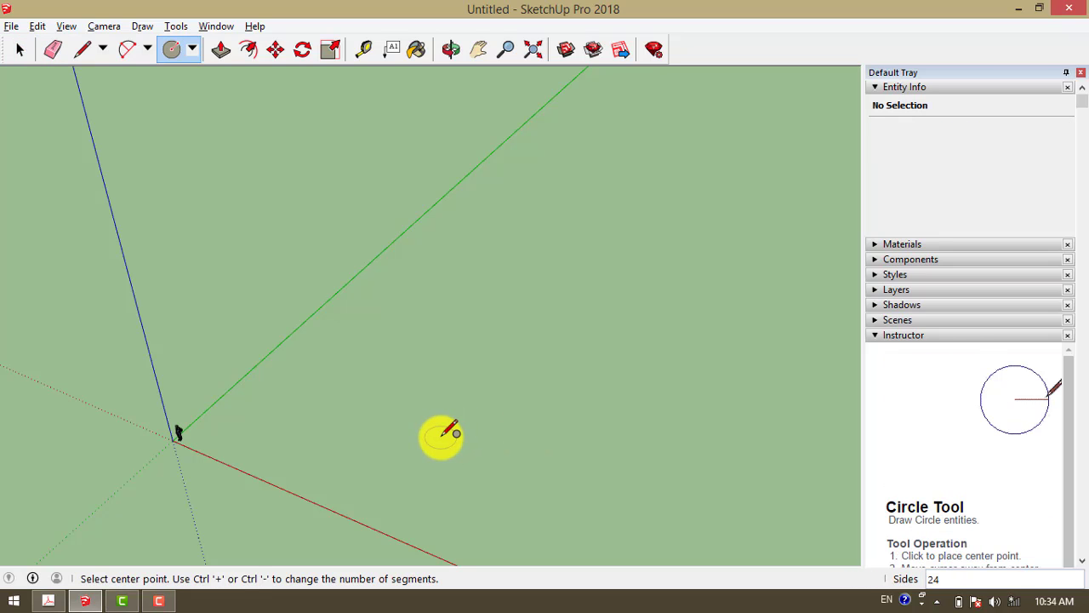
key("r")
left_click(392, 418)
left_click(613, 331)
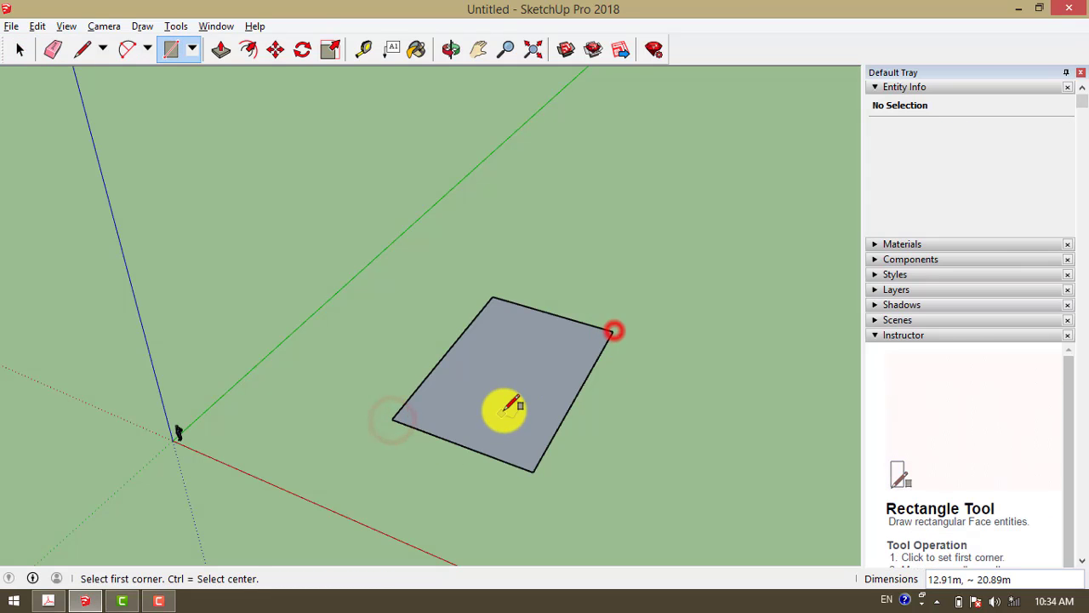
key("space")
Push/Pull the rectangle up into a 20.40m tall box and orbit to view it
key("p")
left_click_drag(509, 407, 507, 202)
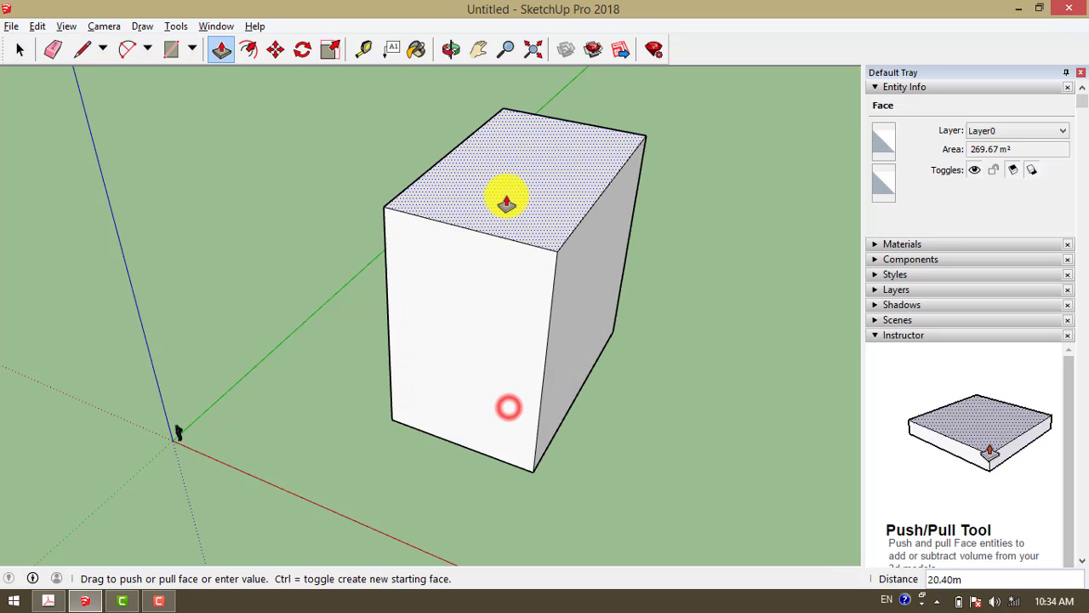
key("space")
mouse_move(440, 285)
middle_mouse_down()
mouse_move(486, 343)
mouse_move(469, 377)
mouse_move(461, 366)
mouse_move(516, 304)
mouse_move(517, 284)
mouse_move(462, 446)
middle_mouse_up()
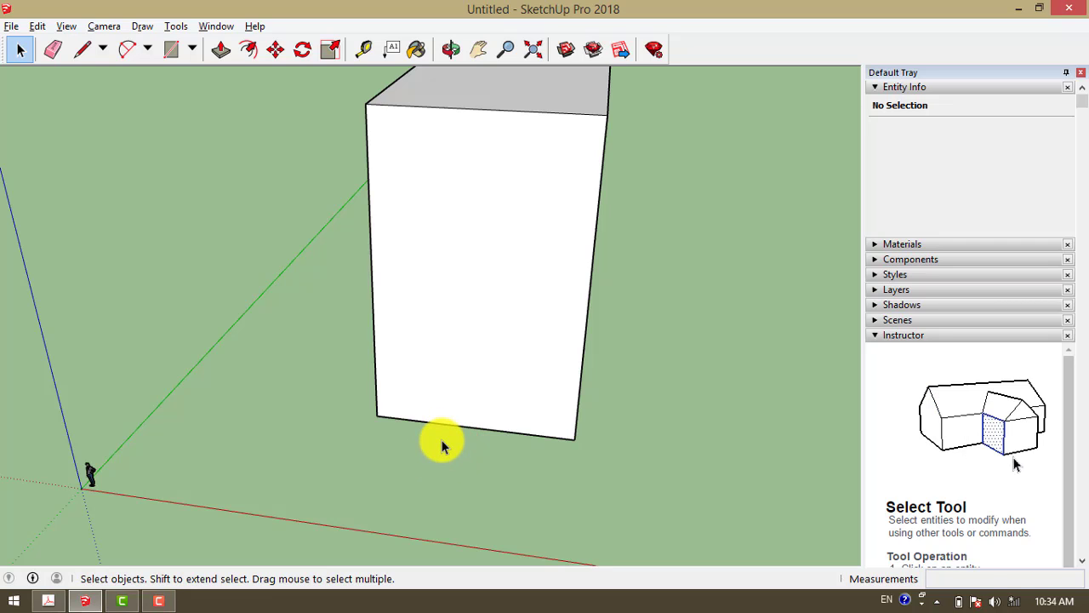
key("l")
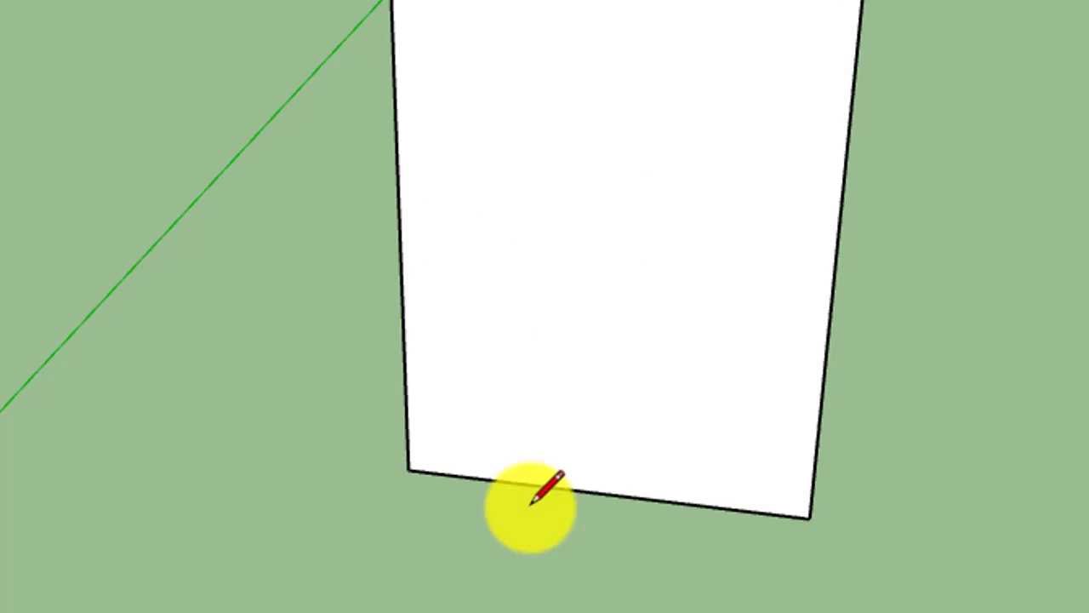
key("alt+Tab")
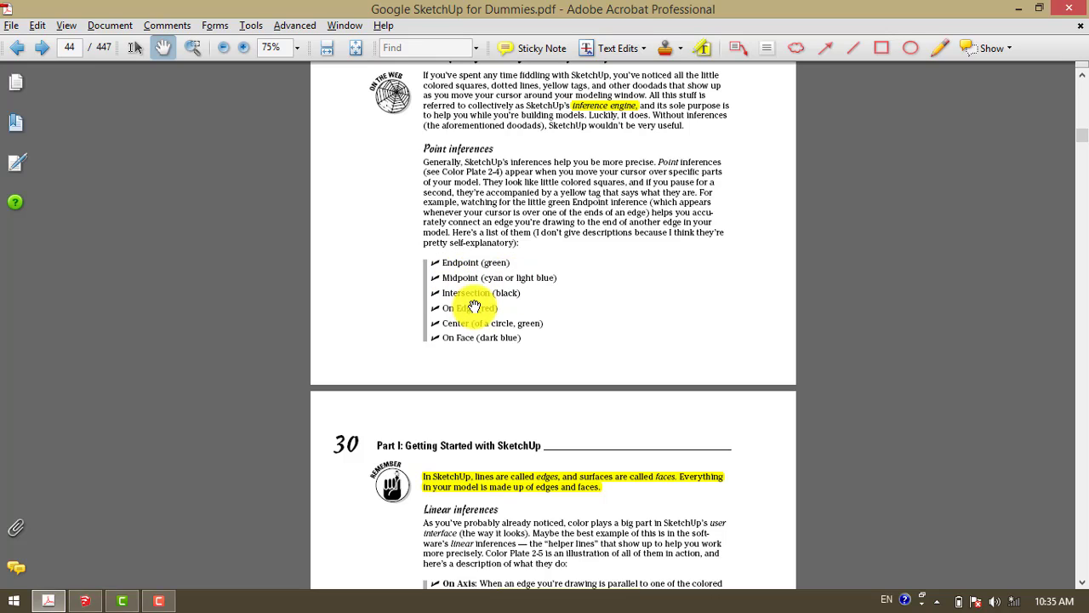
key("alt+Tab")
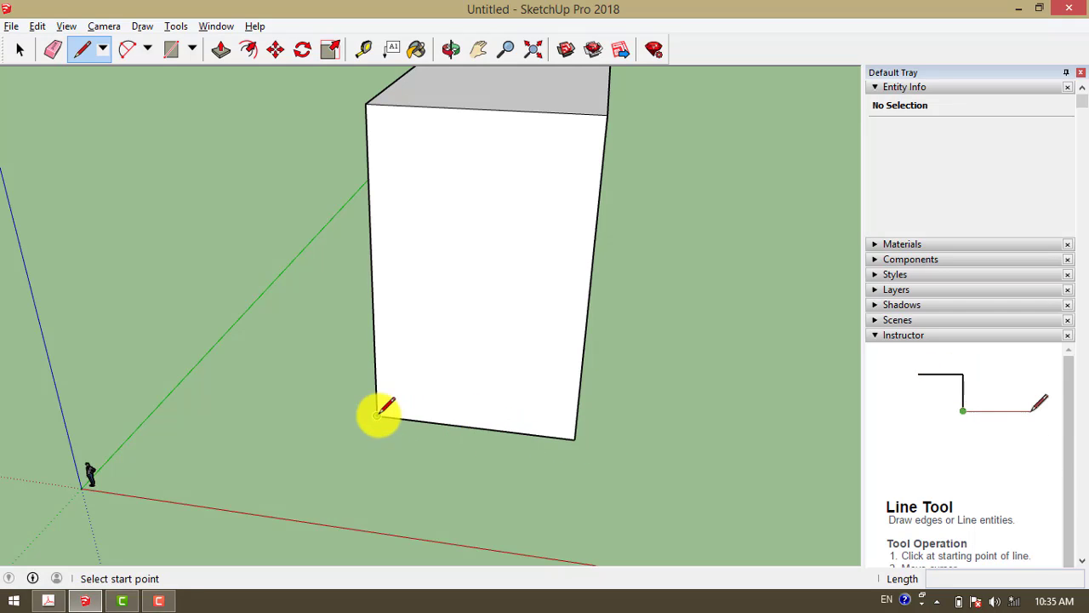
Draw a vertical line from the bottom-edge midpoint to the top and a horizontal line edge to edge, then switch to the PDF
left_click(474, 427)
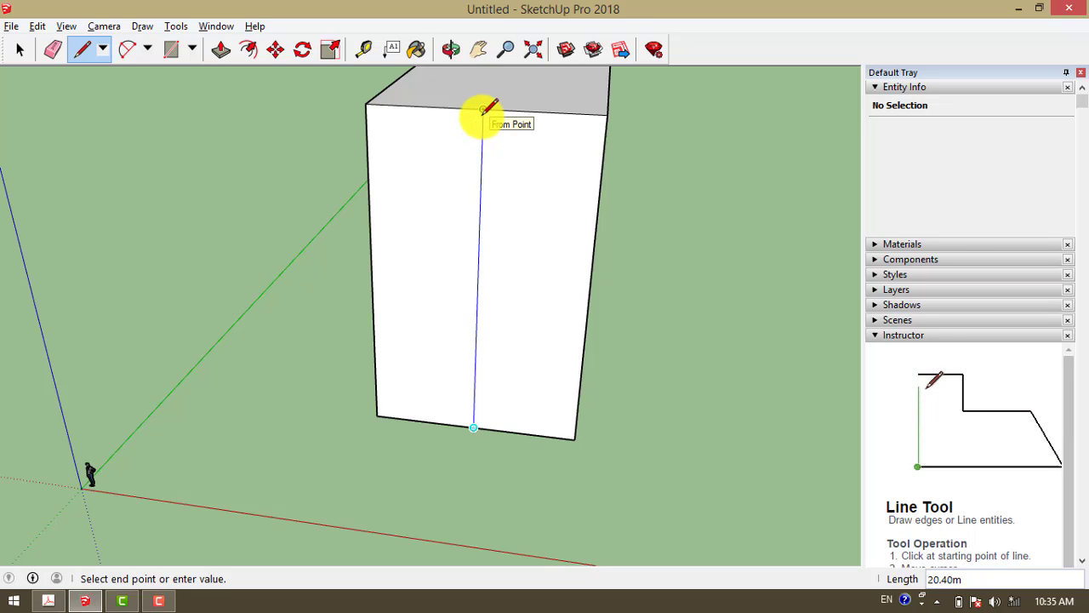
left_click(482, 109)
key("space")
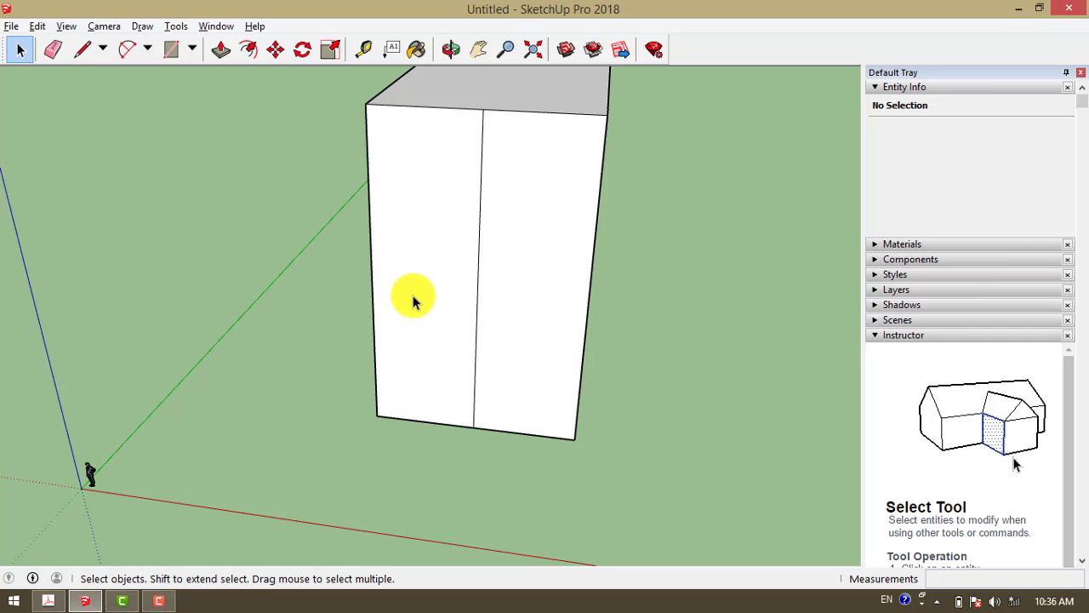
key("l")
left_click(371, 275)
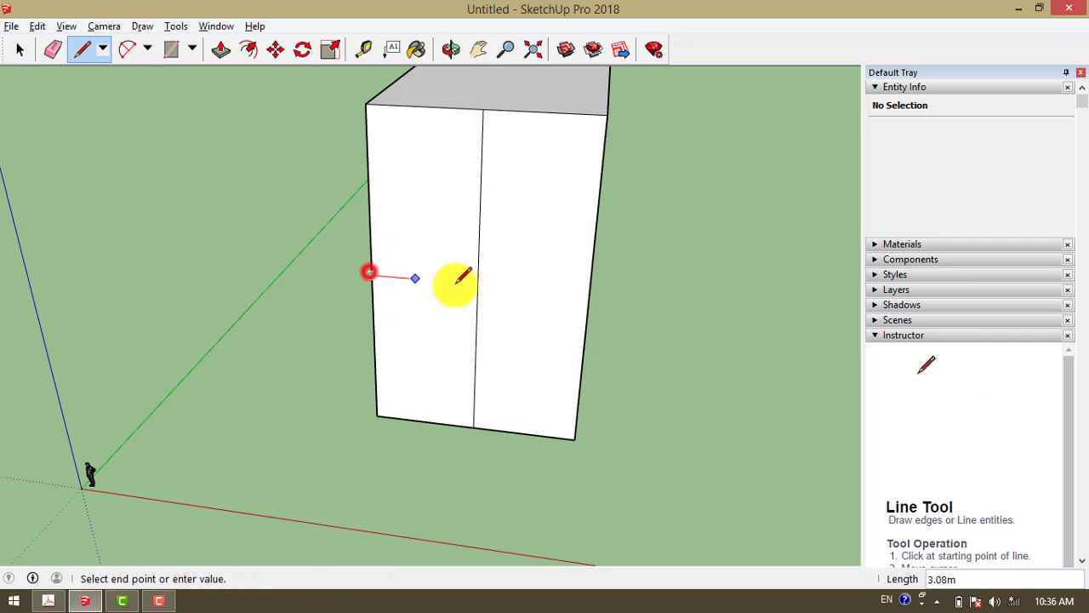
left_click(589, 291)
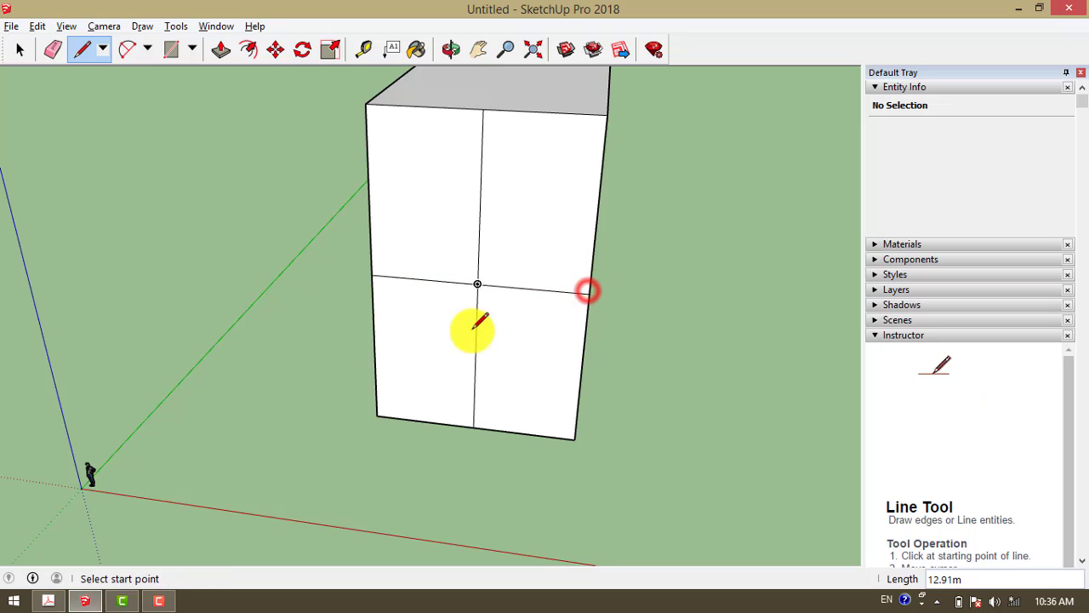
key("space")
key("l")
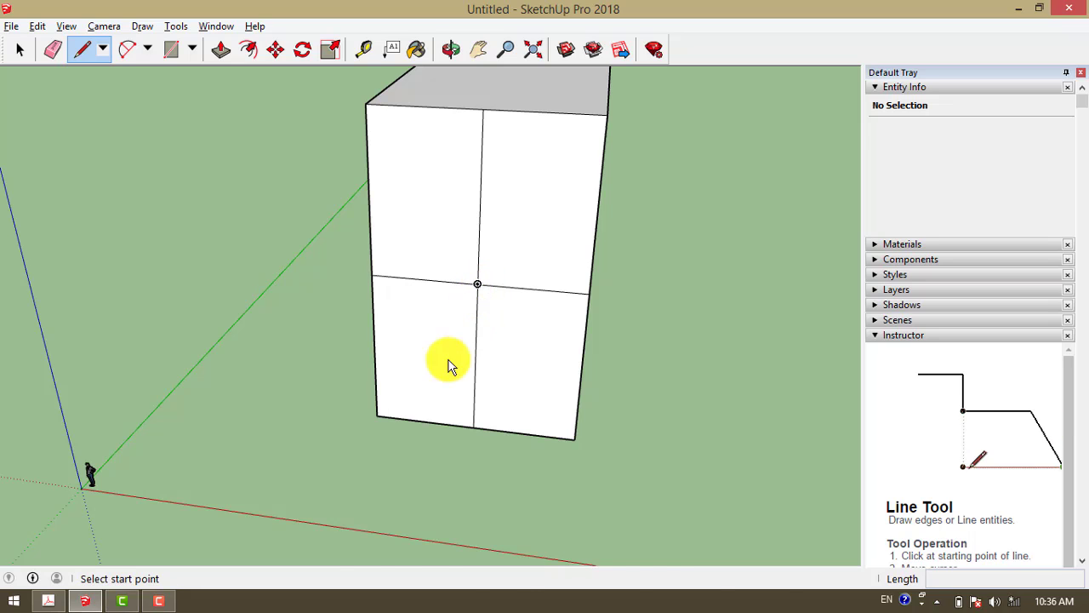
key("alt+Tab")
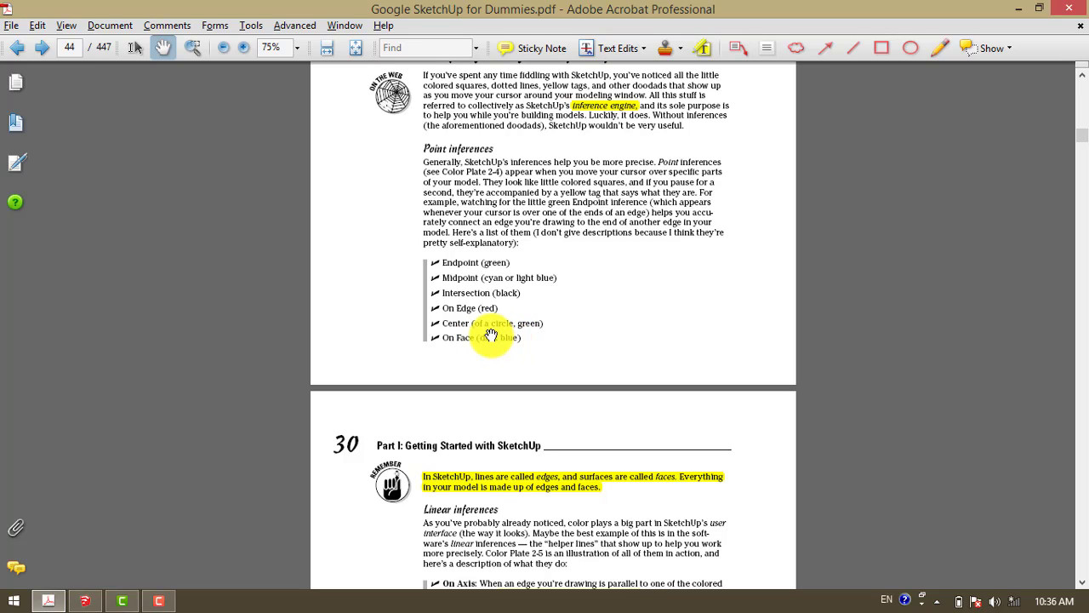
Draw a circle on the ground beside the box
key("alt+Tab")
scroll(511, 400, "down", 3)
scroll(545, 409, "down", 2)
key("space")
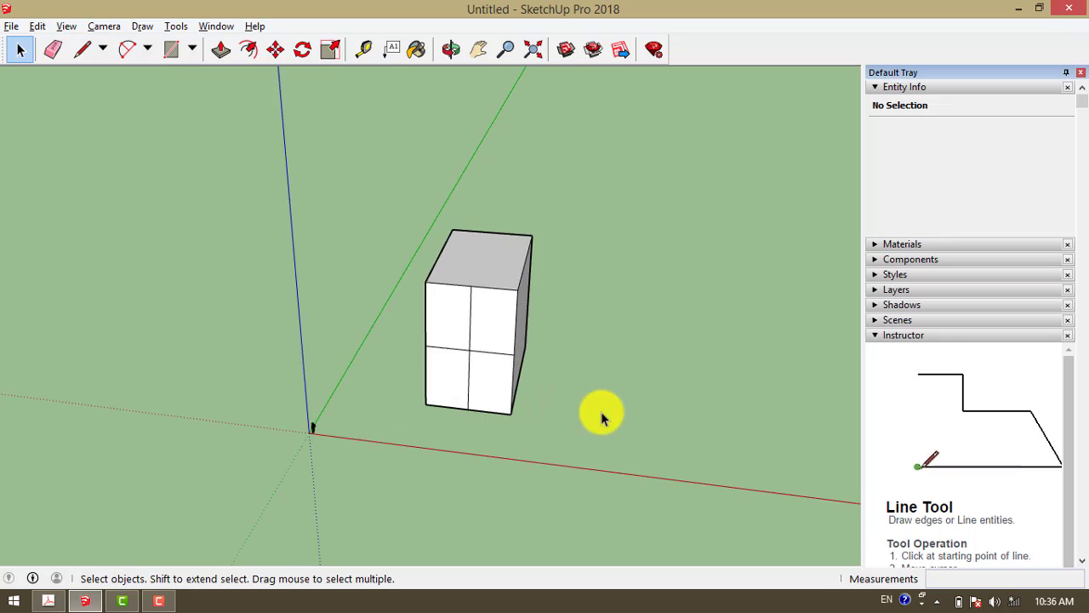
middle_click_drag(601, 417, 567, 397)
key("c")
left_click(626, 430)
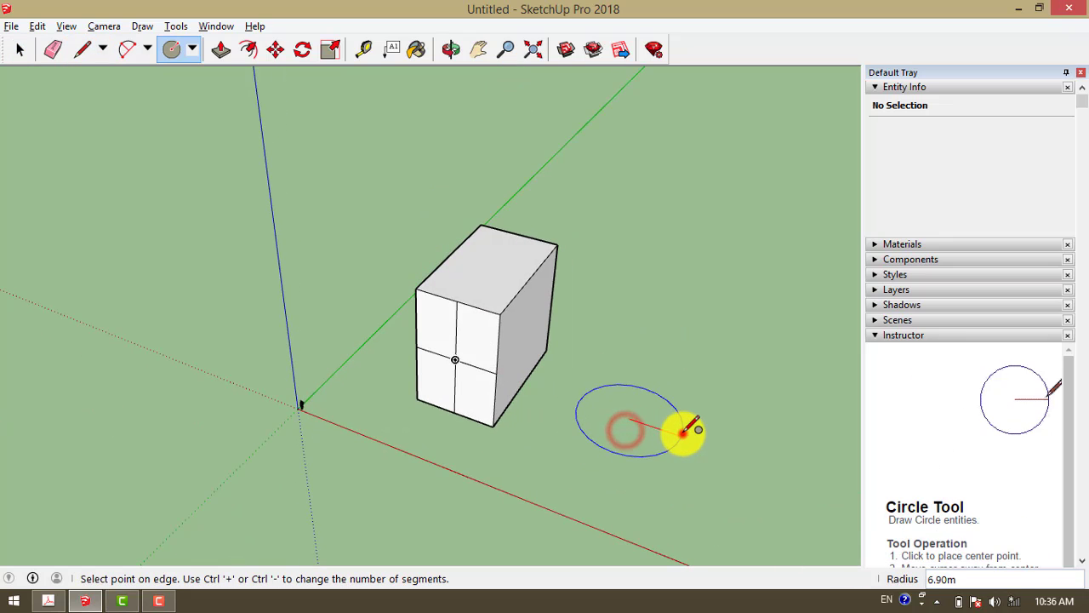
left_click(684, 433)
key("space")
Draw a line from the circle's centre to just past its edge, then switch to the PDF
key("l")
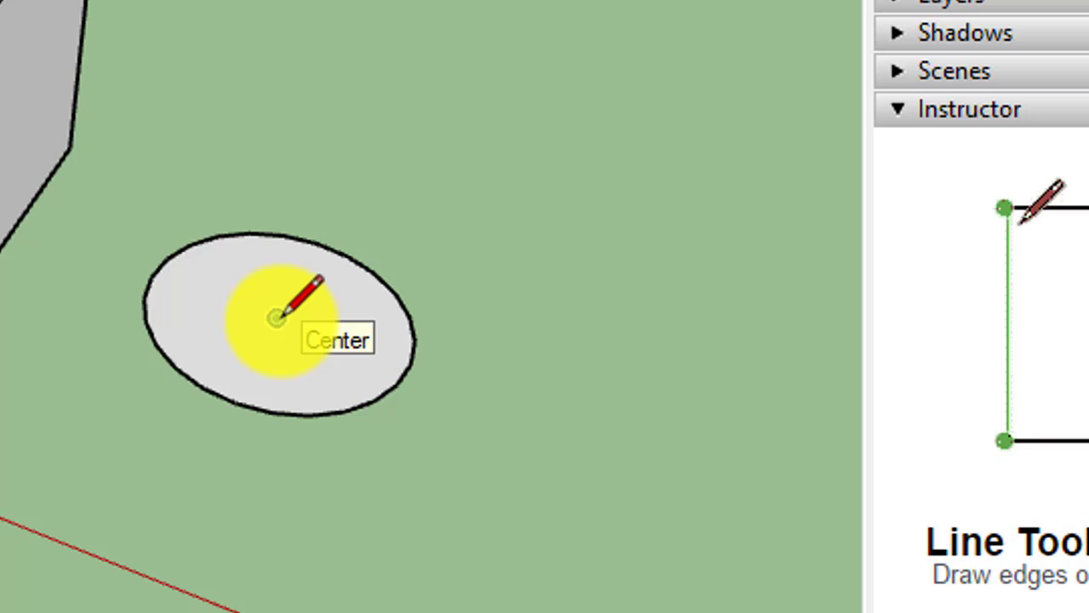
left_click(277, 317)
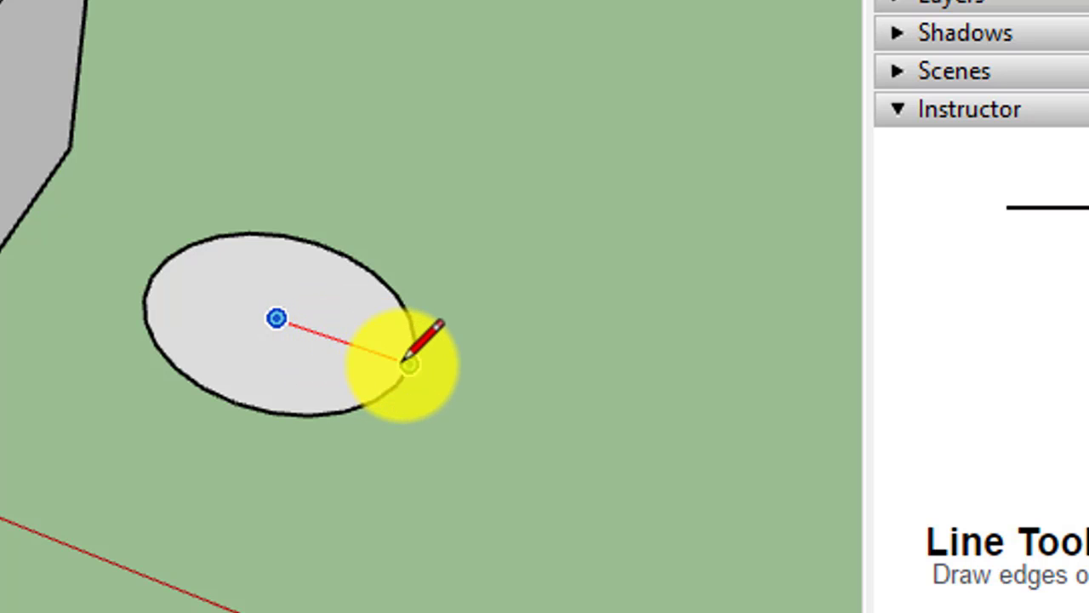
left_click(706, 447)
key("space")
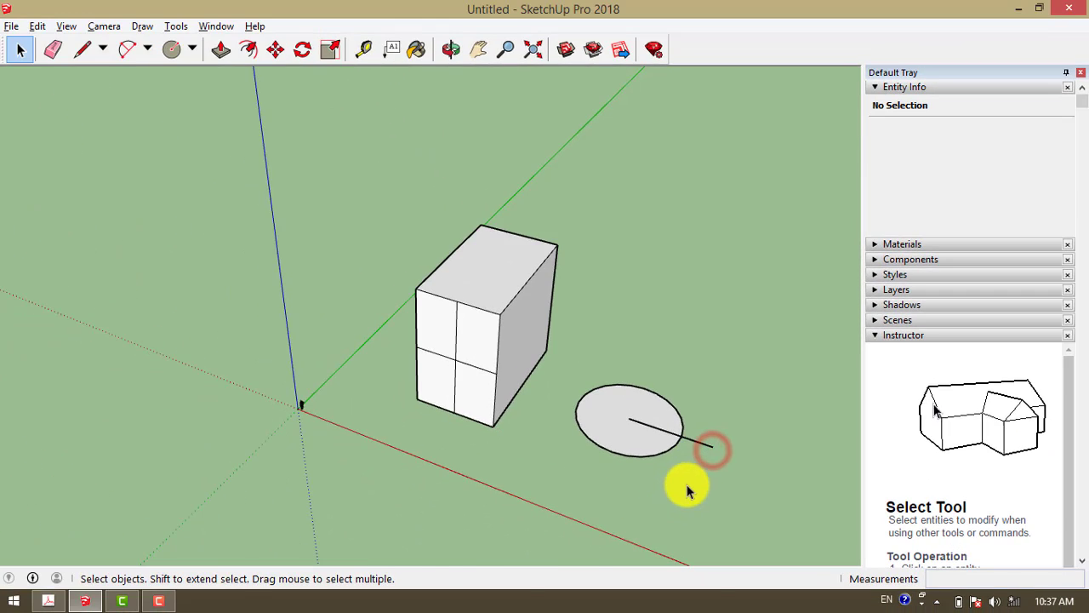
key("alt+Tab")
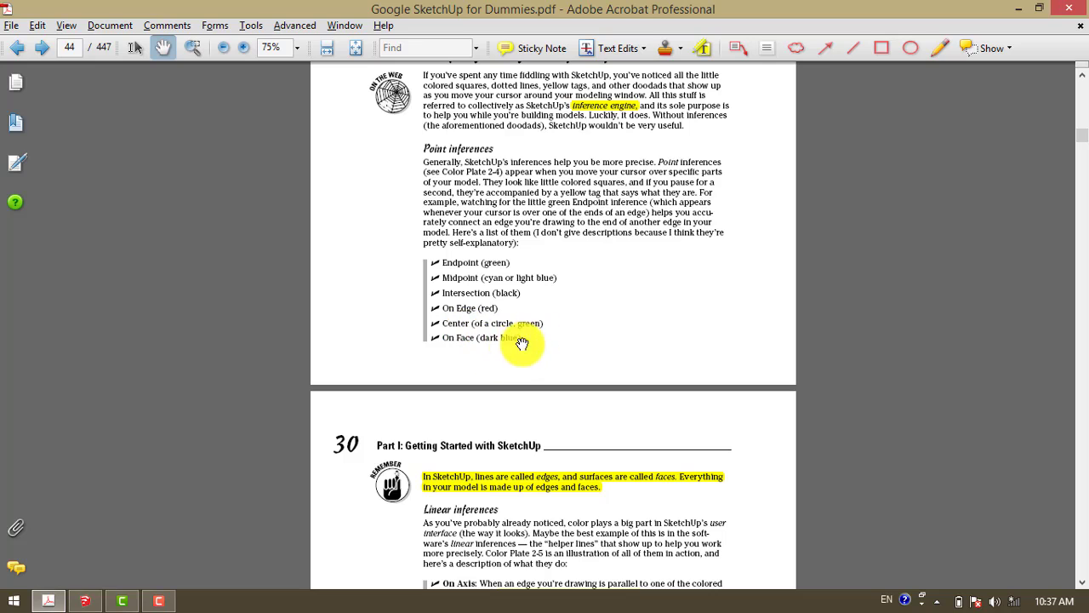
Scroll the PDF from the Point inferences list down to page 30's Linear inferences bullets
left_click_drag(517, 359, 519, 277)
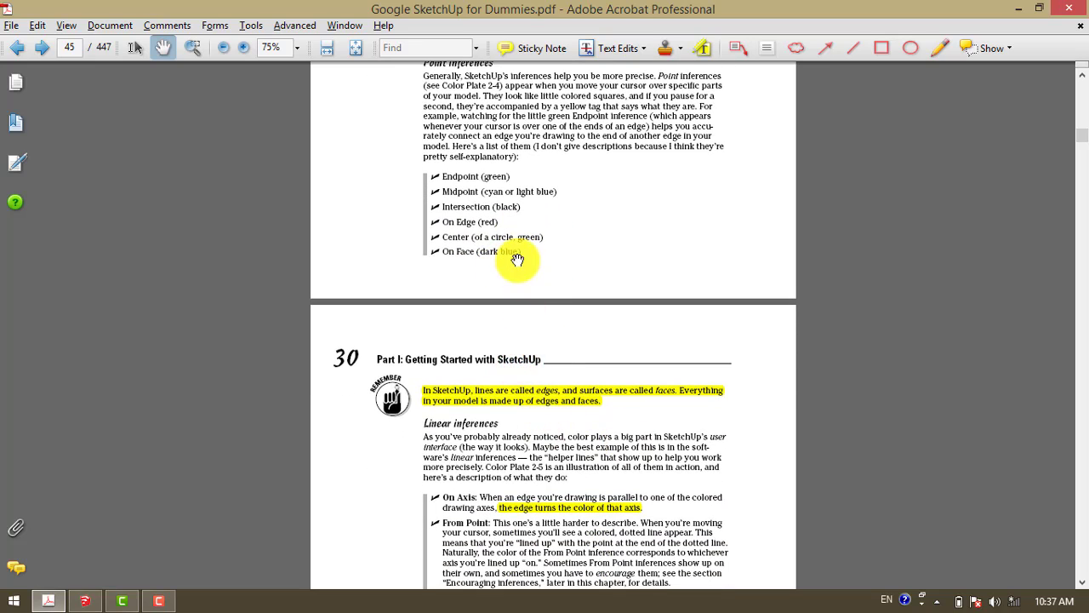
scroll(642, 456, "down", 2)
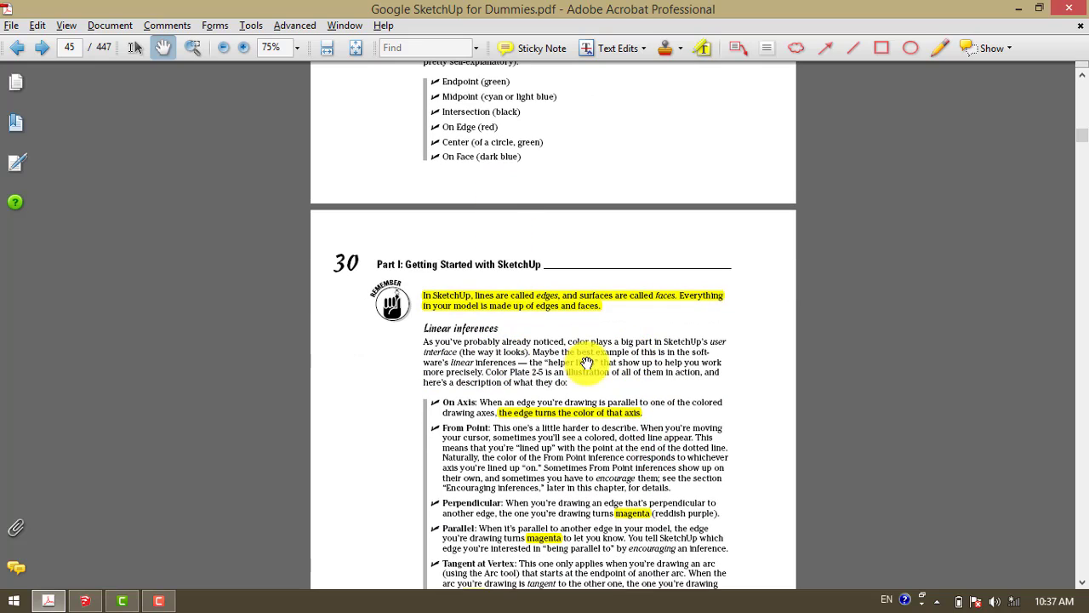
scroll(613, 359, "down", 2)
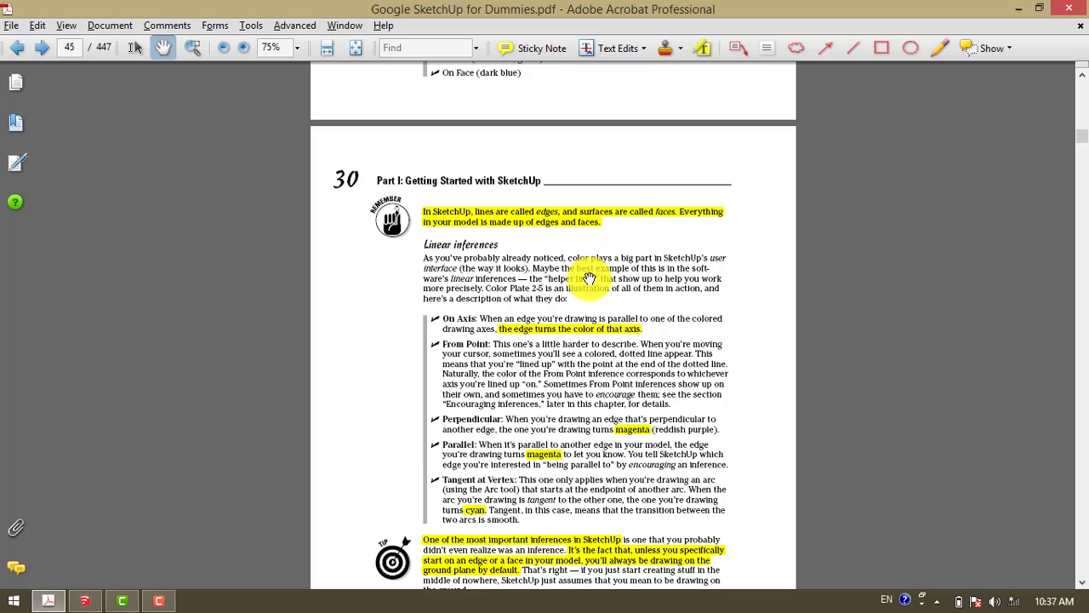
scroll(635, 291, "down", 1)
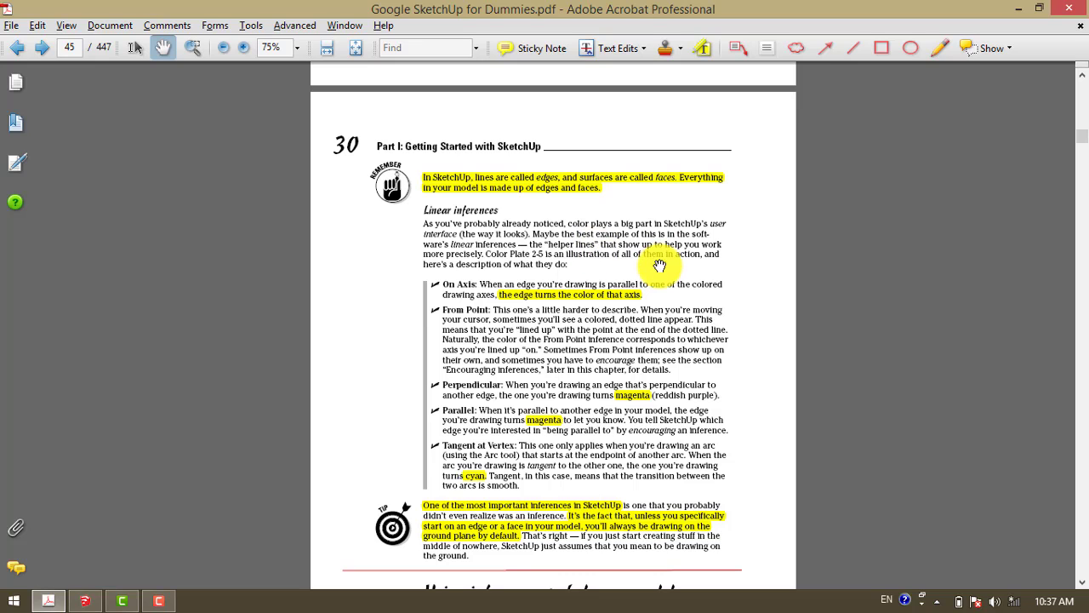
scroll(715, 278, "down", 1)
scroll(715, 277, "down", 2)
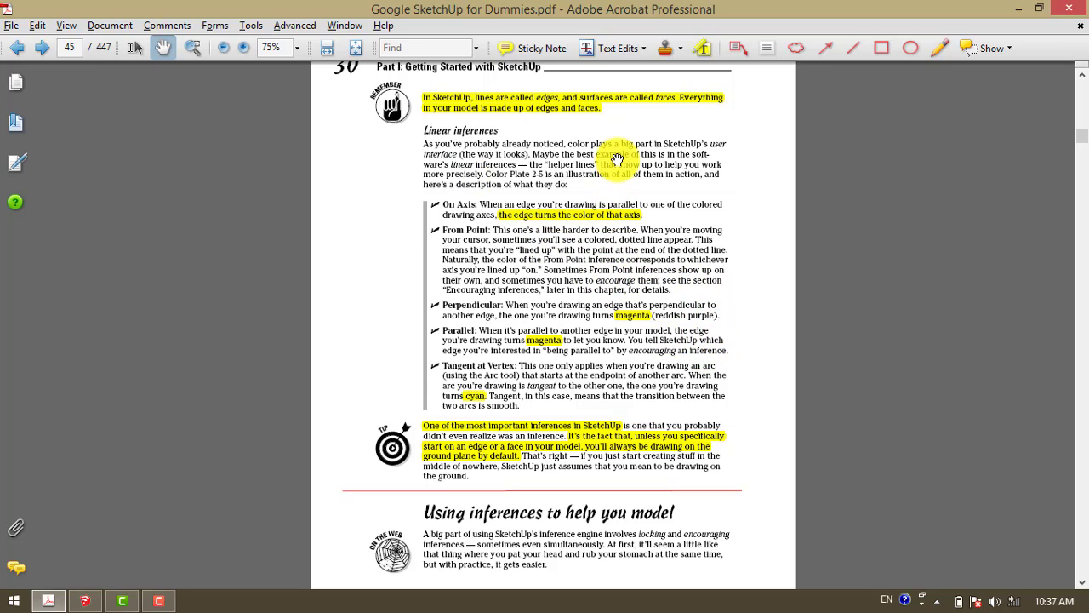
scroll(618, 162, "up", 3)
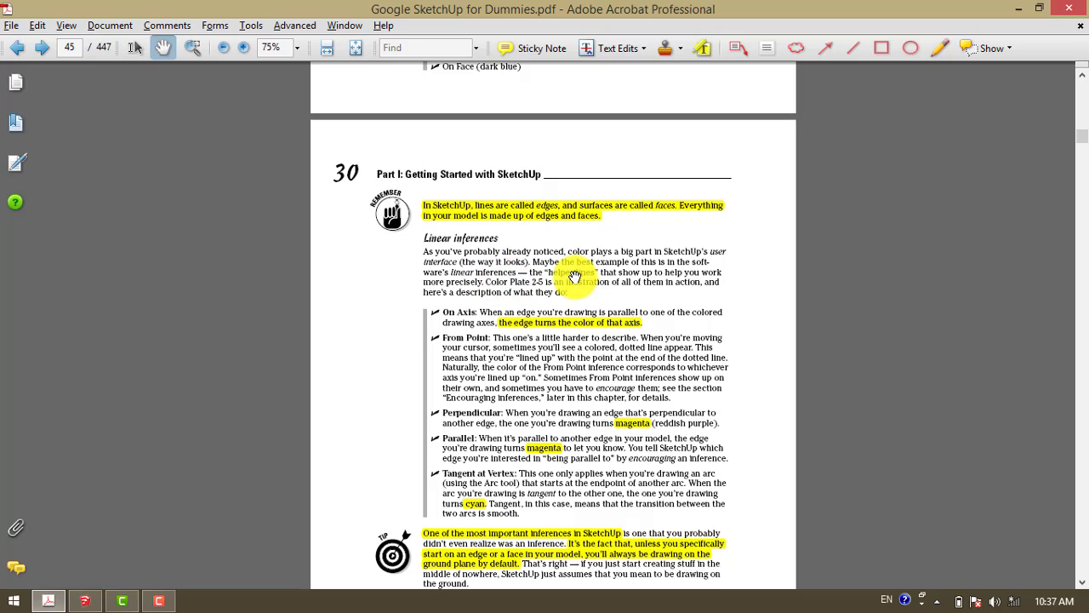
left_click_drag(534, 109, 543, 327)
scroll(545, 213, "up", 4)
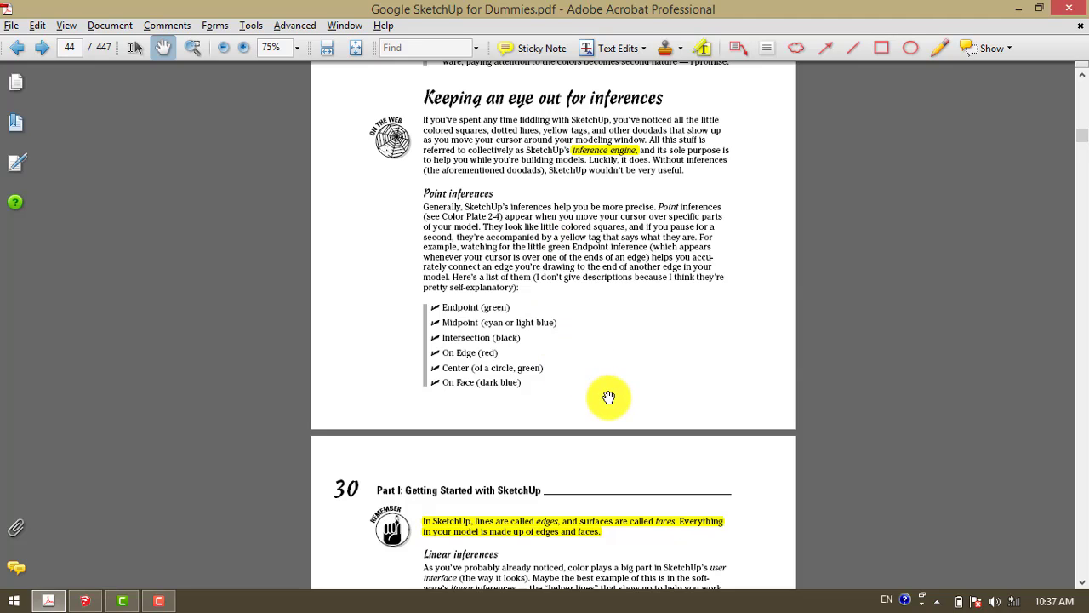
left_click_drag(608, 398, 603, 243)
left_click_drag(656, 426, 457, 268)
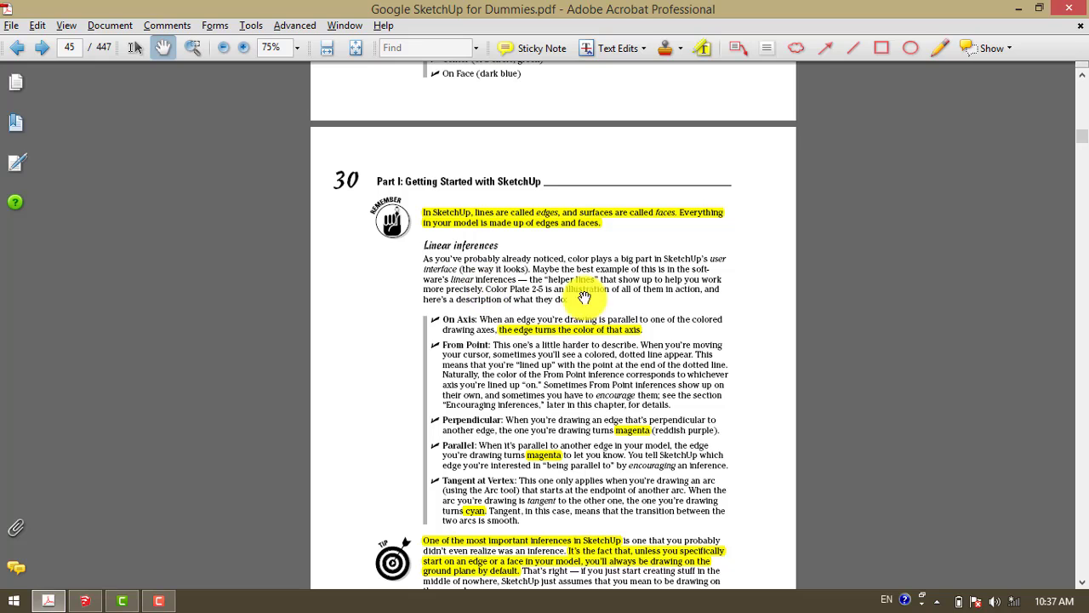
left_click_drag(541, 393, 514, 352)
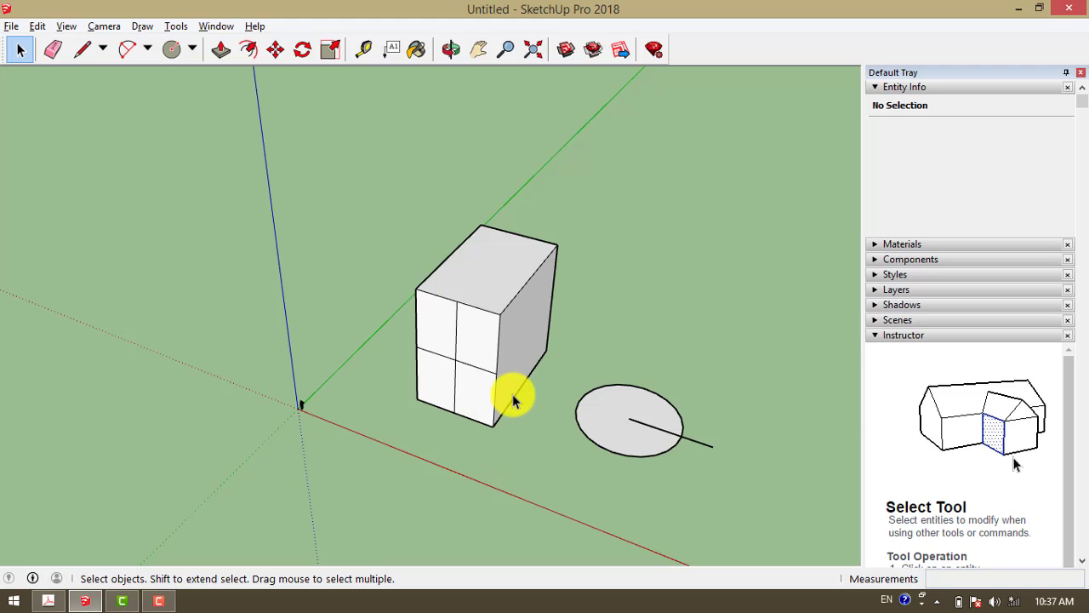
Zoom out and start a line on the ground near the circle, showing the blue On Axis inference
scroll(468, 464, "down", 3)
key("o")
key("space")
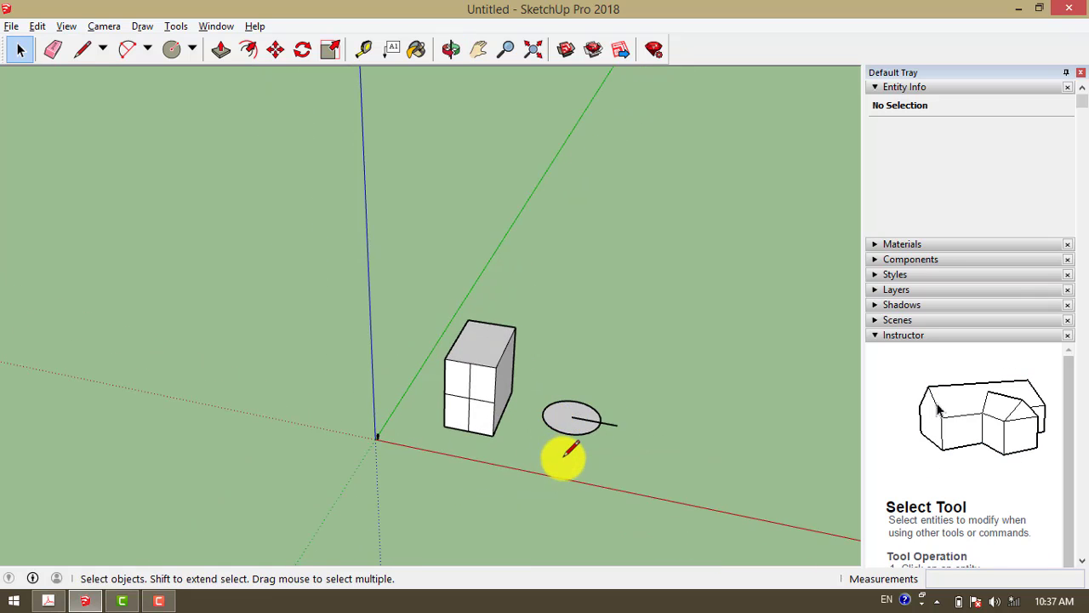
key("l")
scroll(405, 498, "up", 1)
left_click(374, 467)
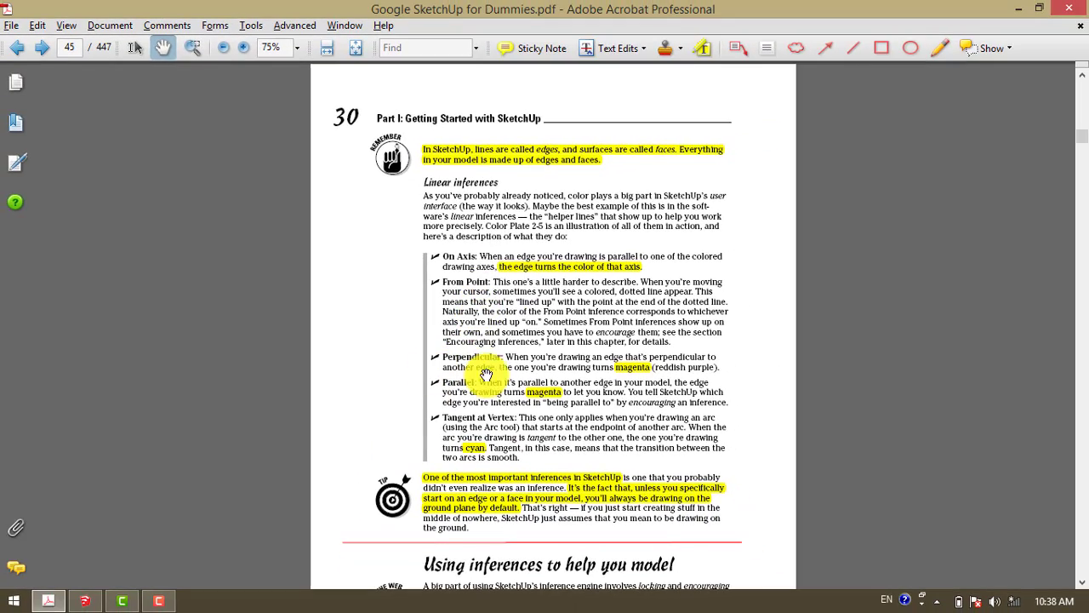
Scroll the PDF to the top of page 30's highlighted Linear inferences list
scroll(372, 379, "down", 3)
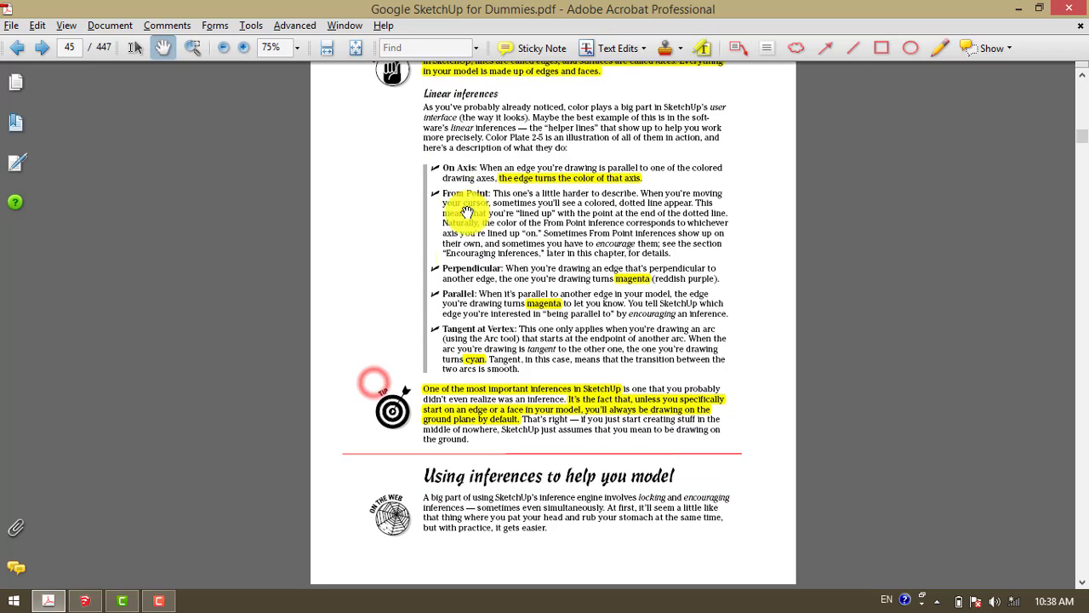
scroll(443, 213, "up", 2)
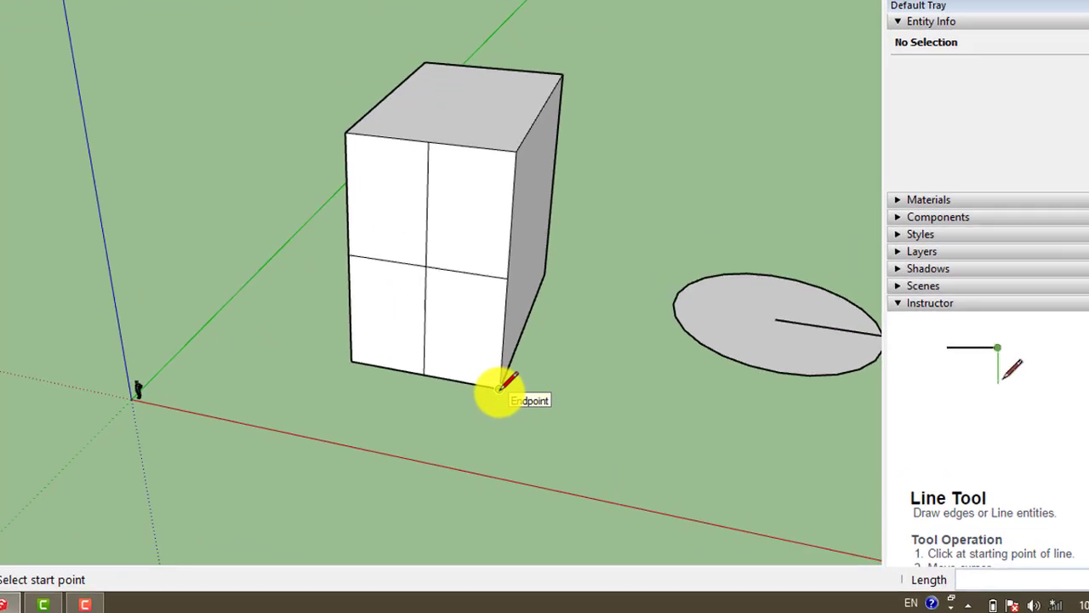
left_click(398, 298)
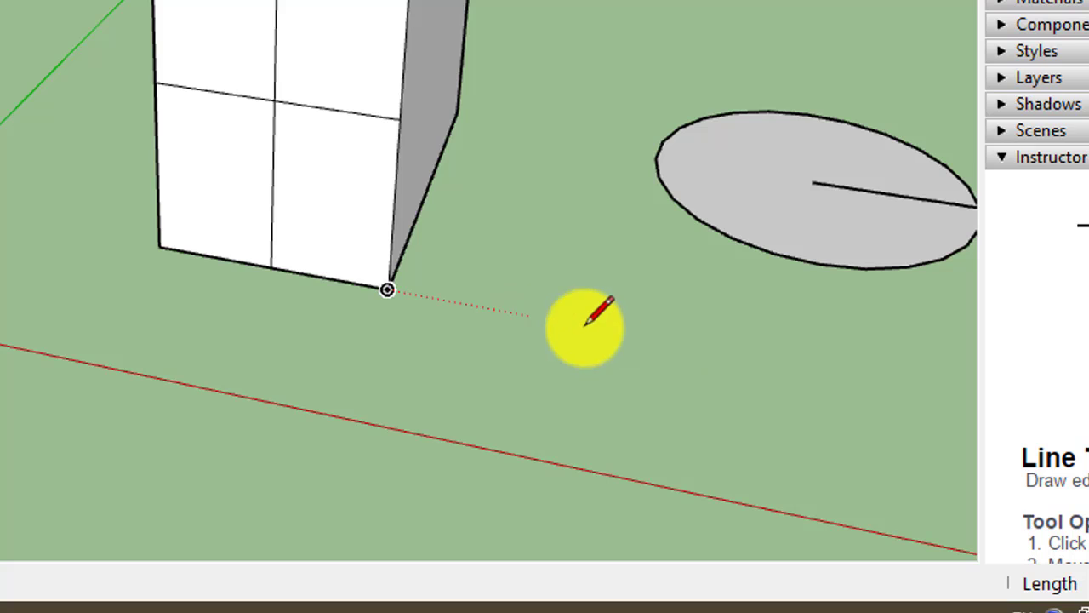
left_click(387, 289)
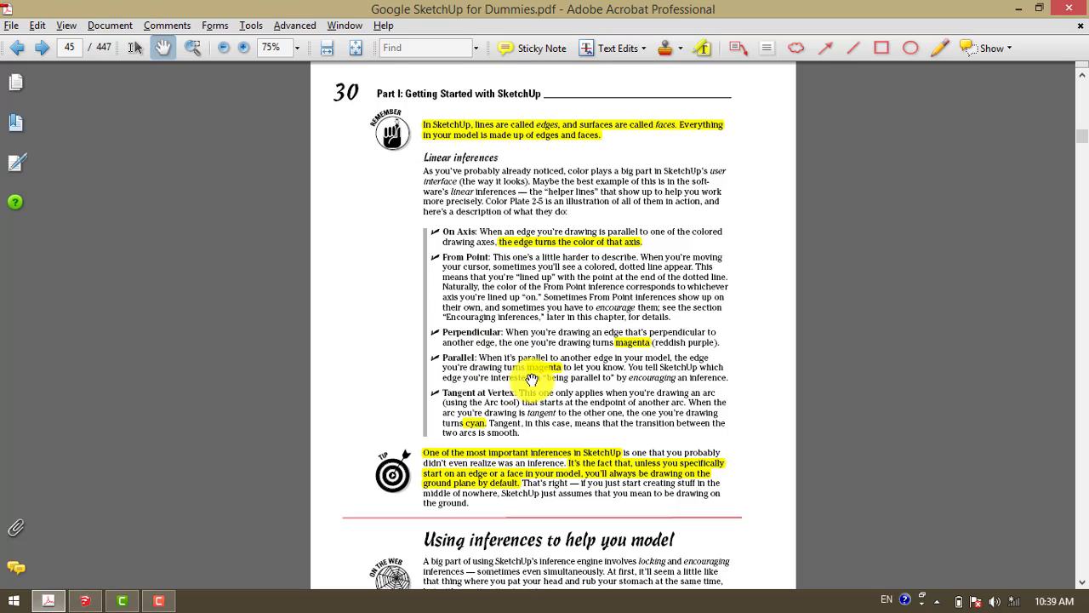
key("alt+Tab")
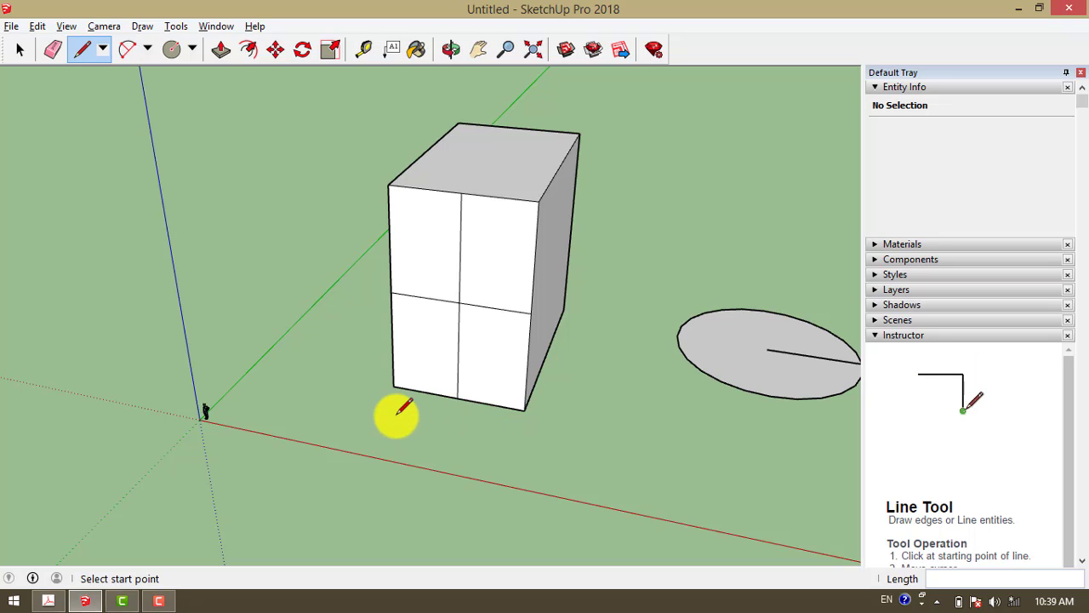
Draw a line on the open ground beside the circle, running toward the upper right
middle_click_drag(479, 428, 567, 433)
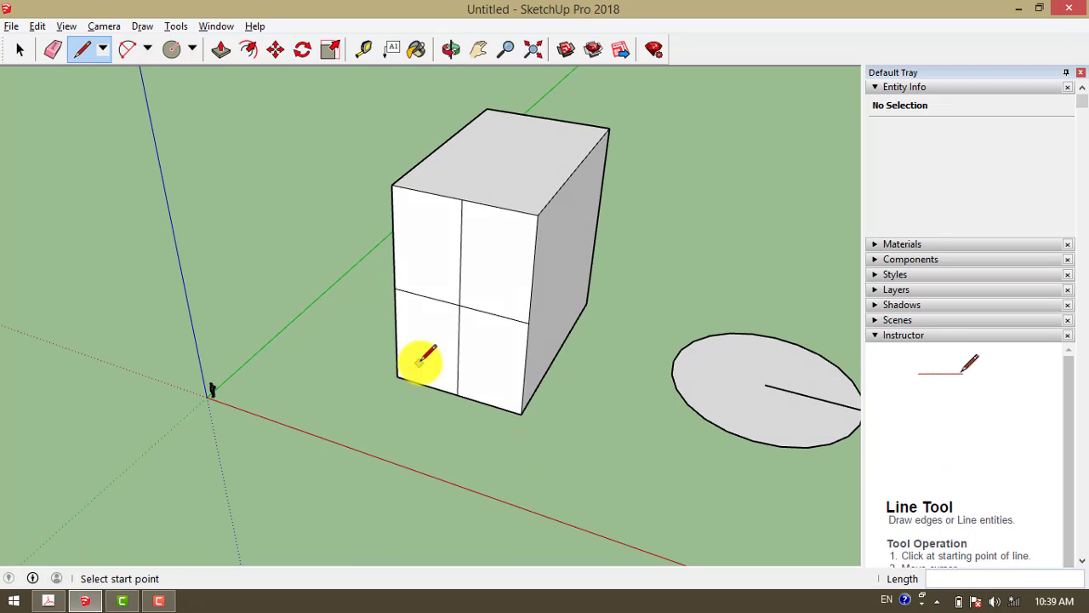
key("space")
scroll(417, 374, "down", 3)
key("l")
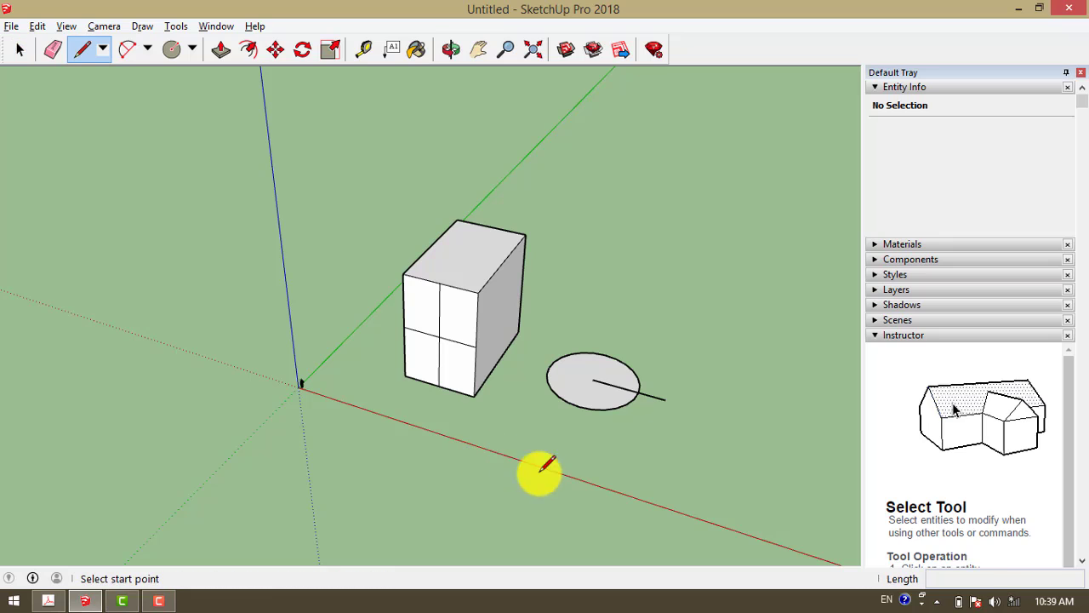
left_click(629, 459)
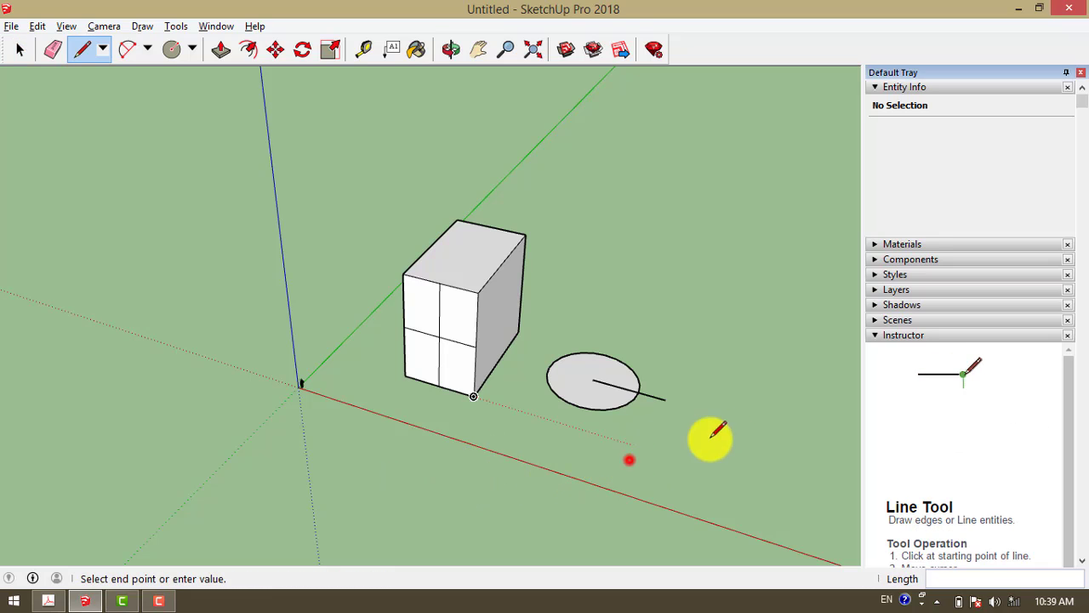
left_click(827, 396)
key("space")
Draw a second line below the first, parallel to it using the magenta Parallel inference
middle_click_drag(588, 445, 715, 477)
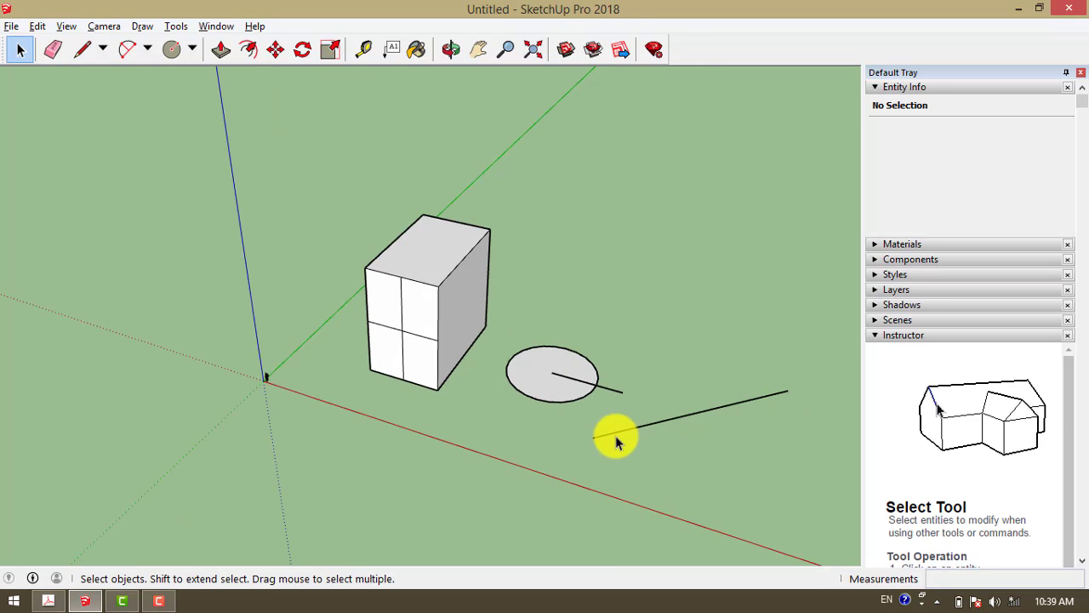
mouse_move(708, 347)
middle_mouse_down()
mouse_move(494, 272)
mouse_move(414, 377)
mouse_move(569, 409)
mouse_move(486, 377)
middle_mouse_up()
scroll(426, 372, "up", 2)
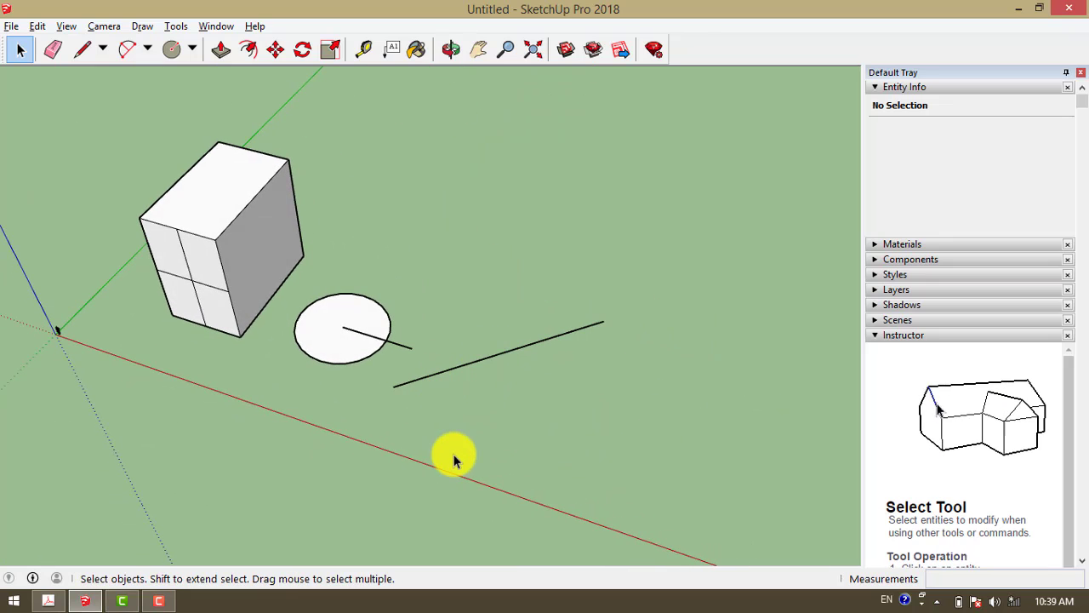
key("l")
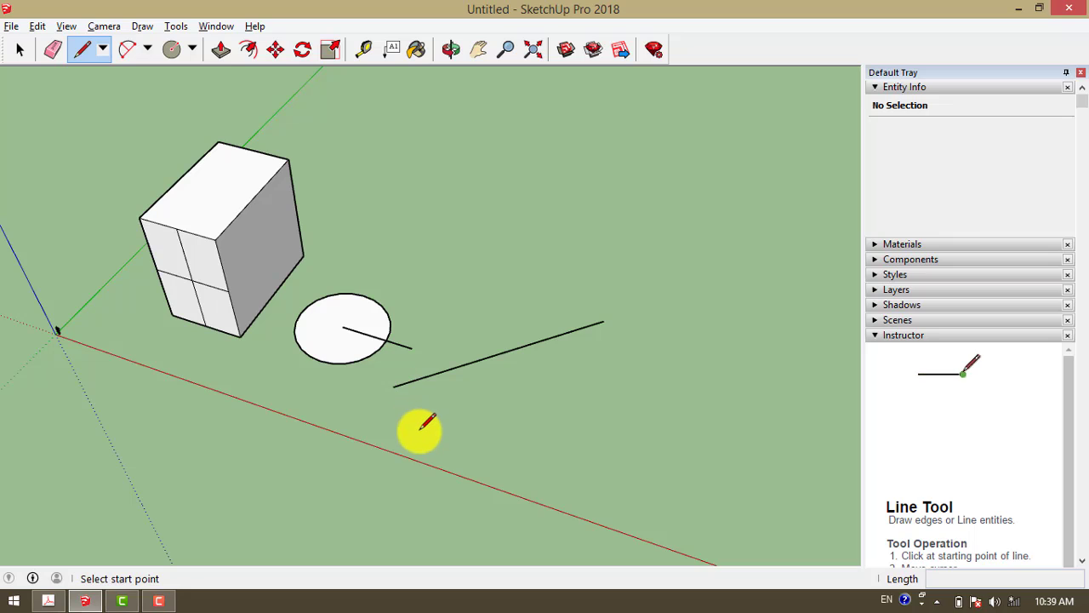
left_click(436, 423)
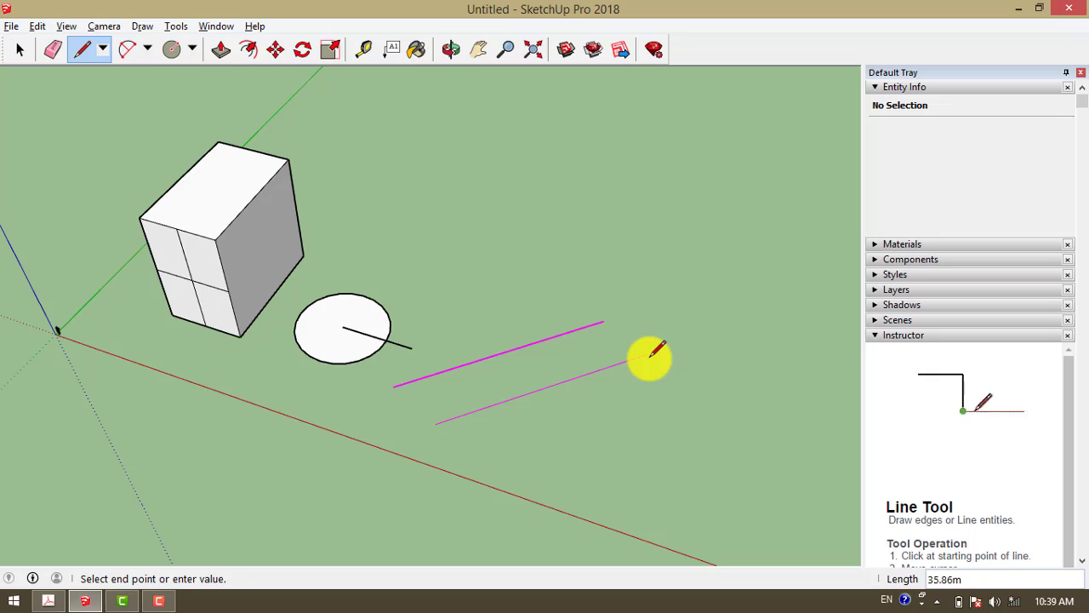
left_click(734, 321)
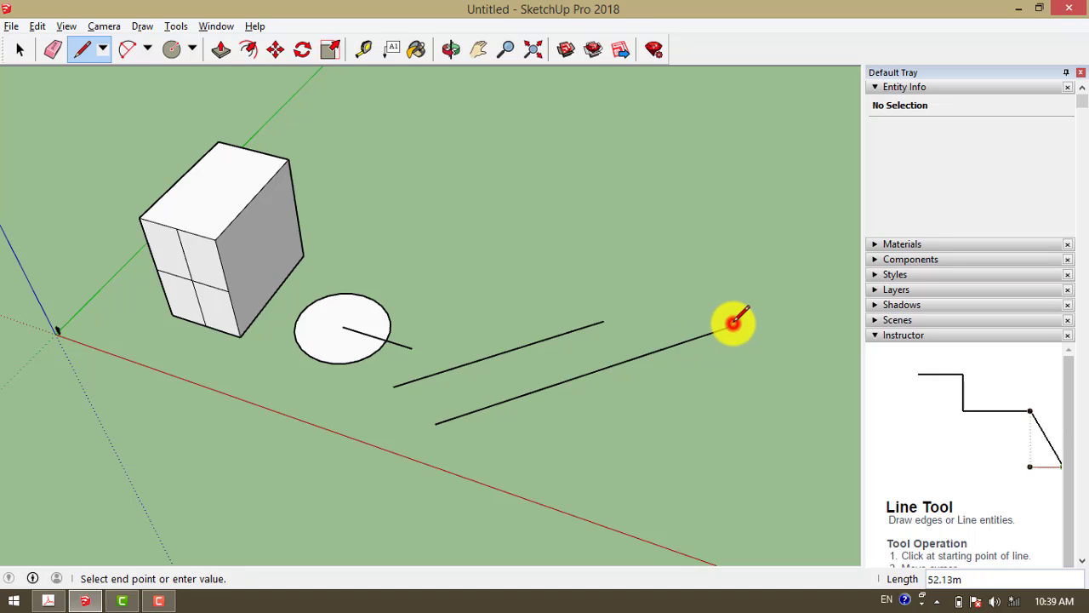
key("space")
scroll(613, 400, "down", 3)
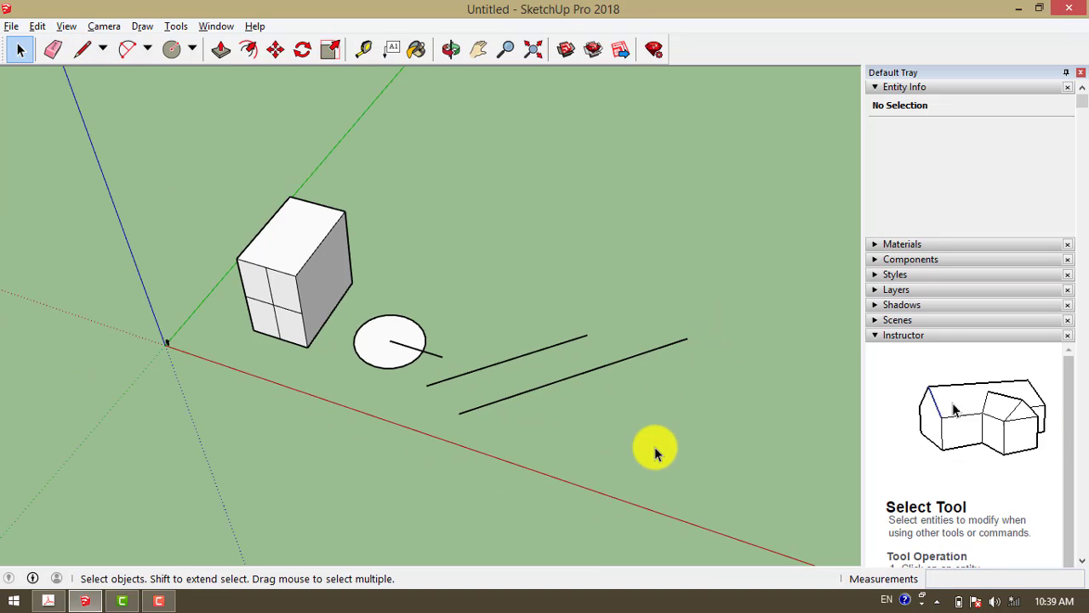
key("l")
scroll(655, 456, "up", 1)
scroll(639, 450, "up", 2)
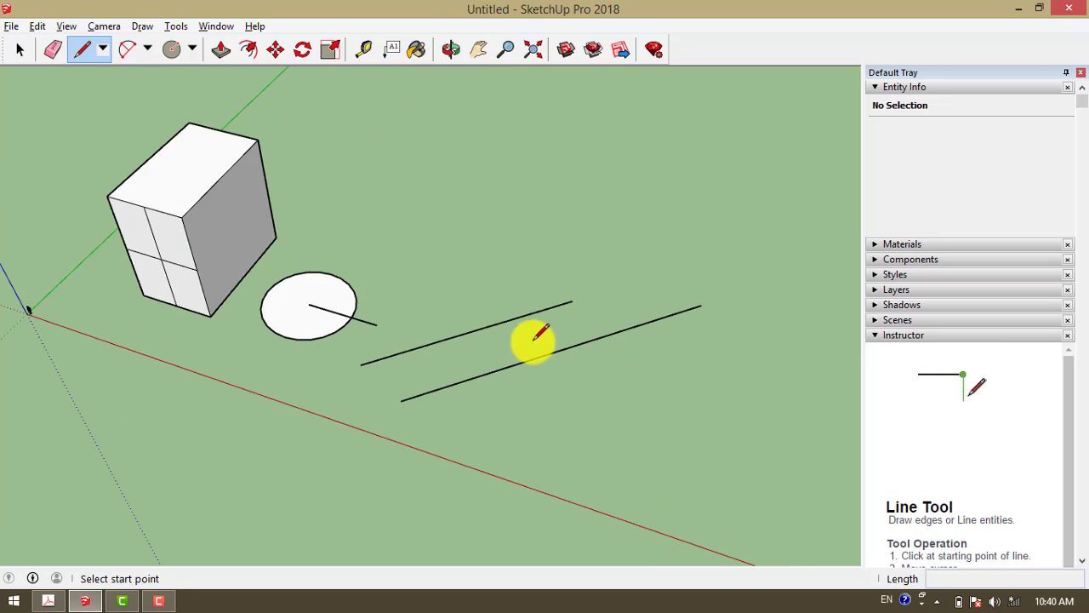
Draw a line from the ground ending perpendicular on the lower parallel line
left_click(688, 497)
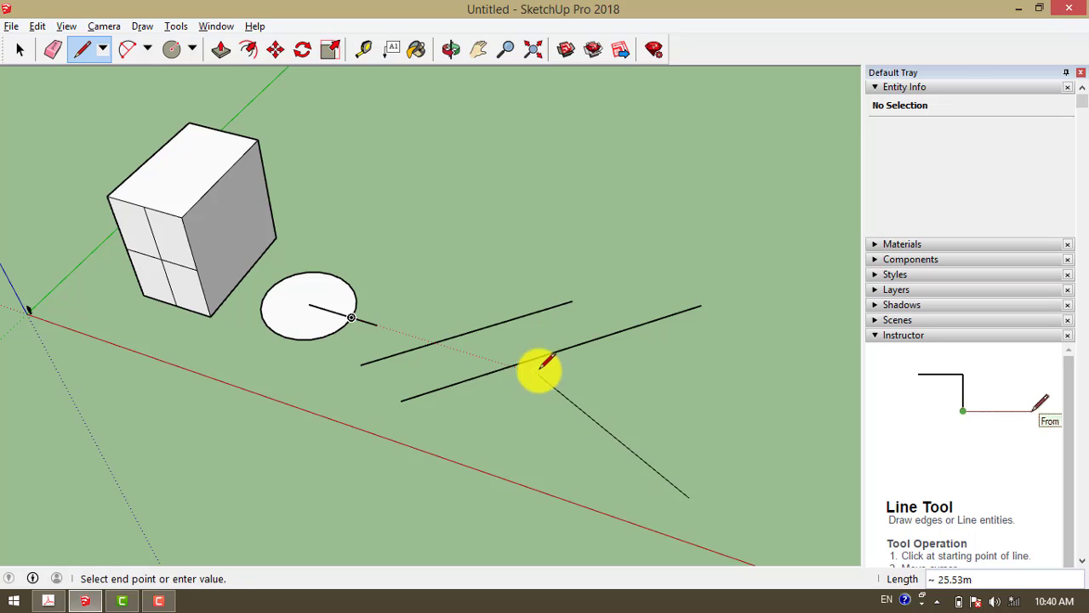
left_click(563, 351)
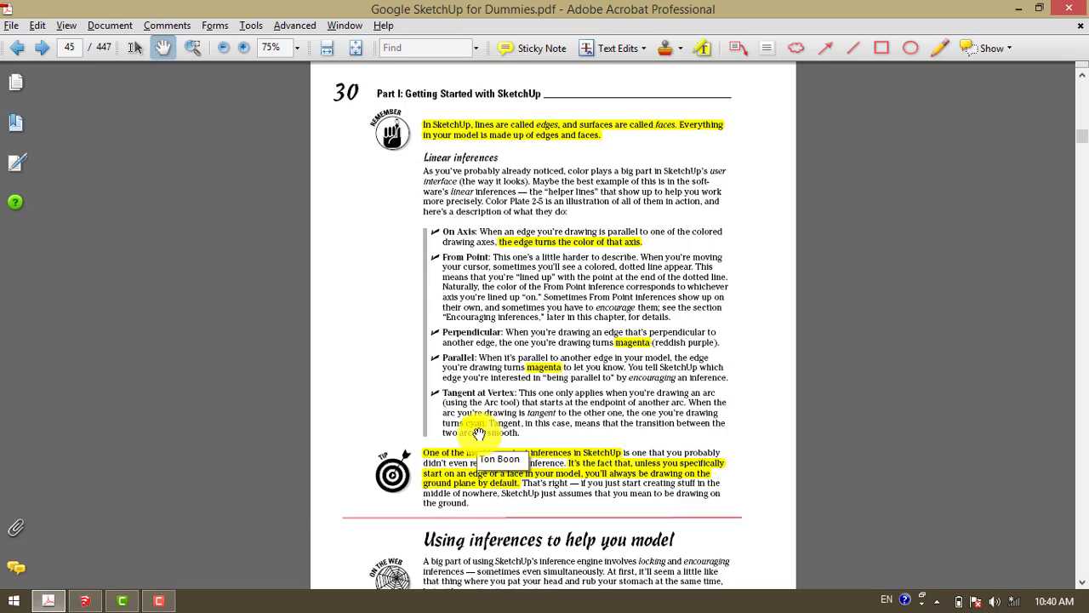
Scroll the PDF to the Tangent at Vertex note, then return to the SketchUp model
scroll(550, 407, "down", 2)
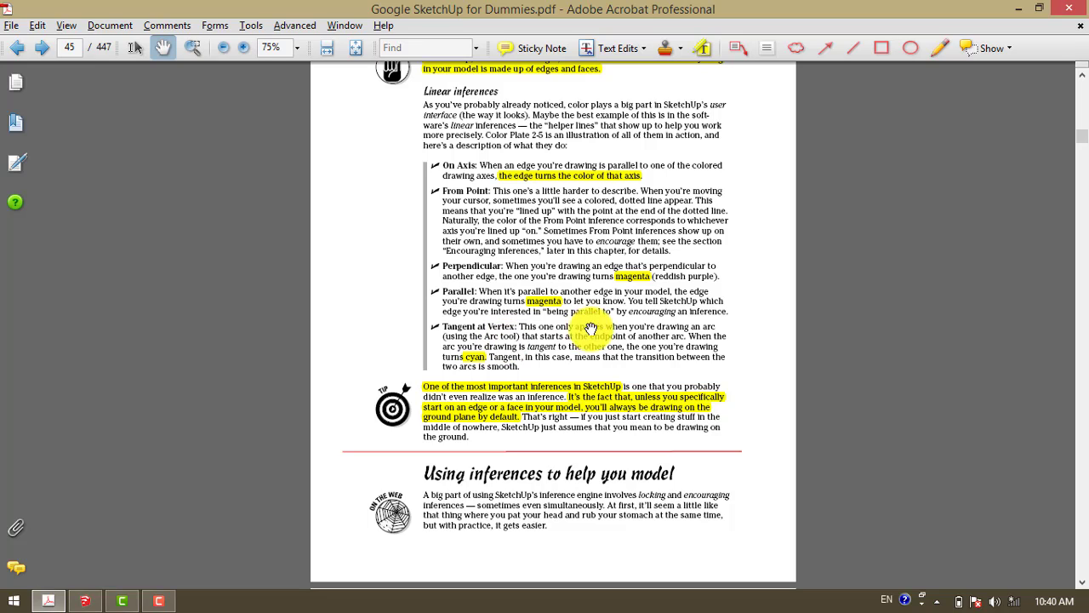
key("alt+Tab")
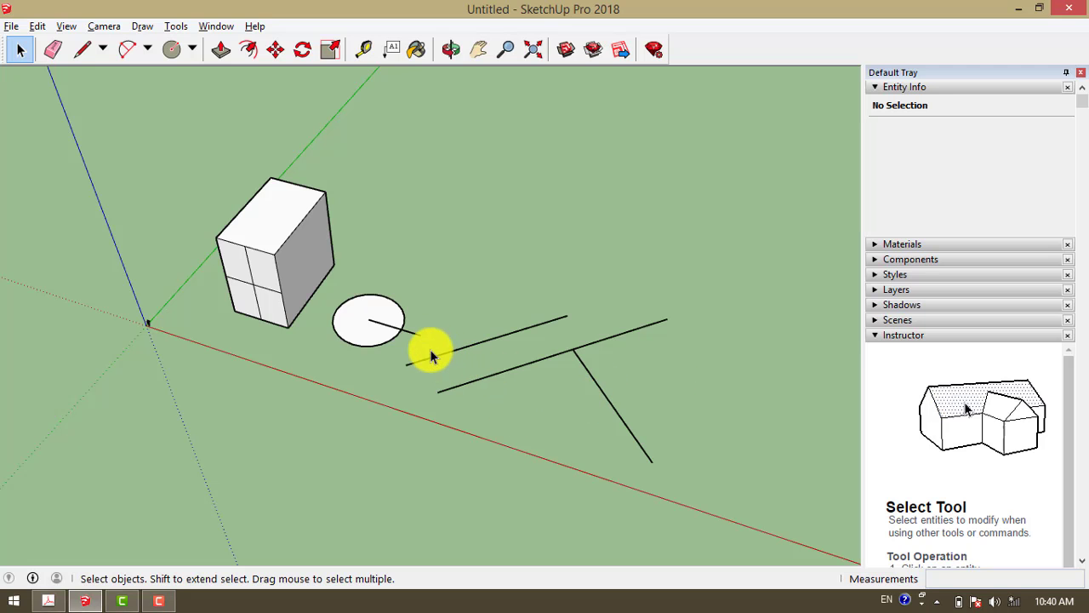
Draw a centre-point arc on the ground, sweeping left above the circle
left_click(141, 26)
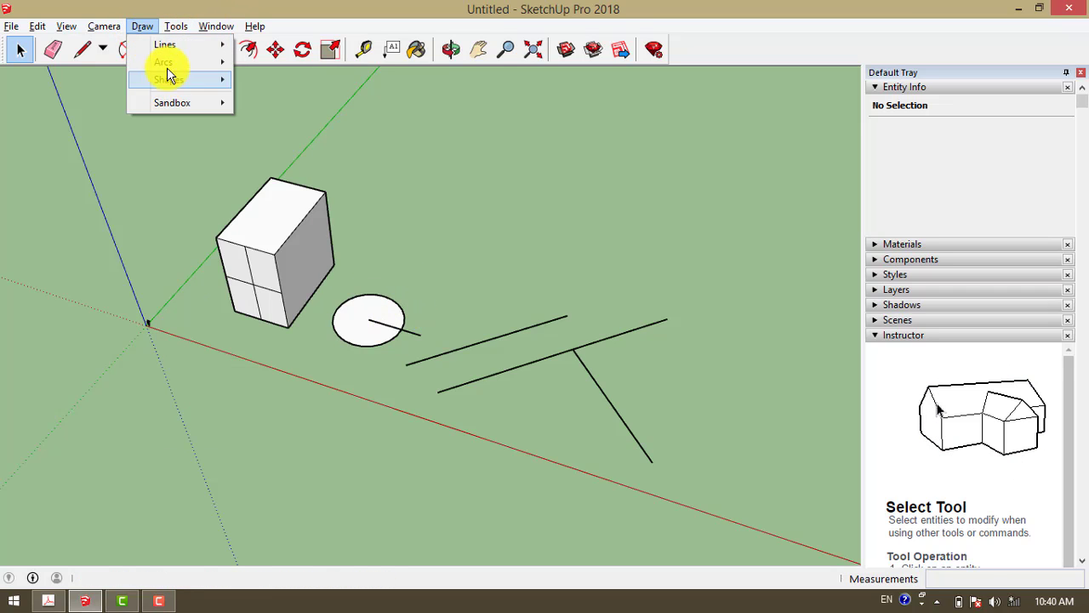
mouse_move(163, 63)
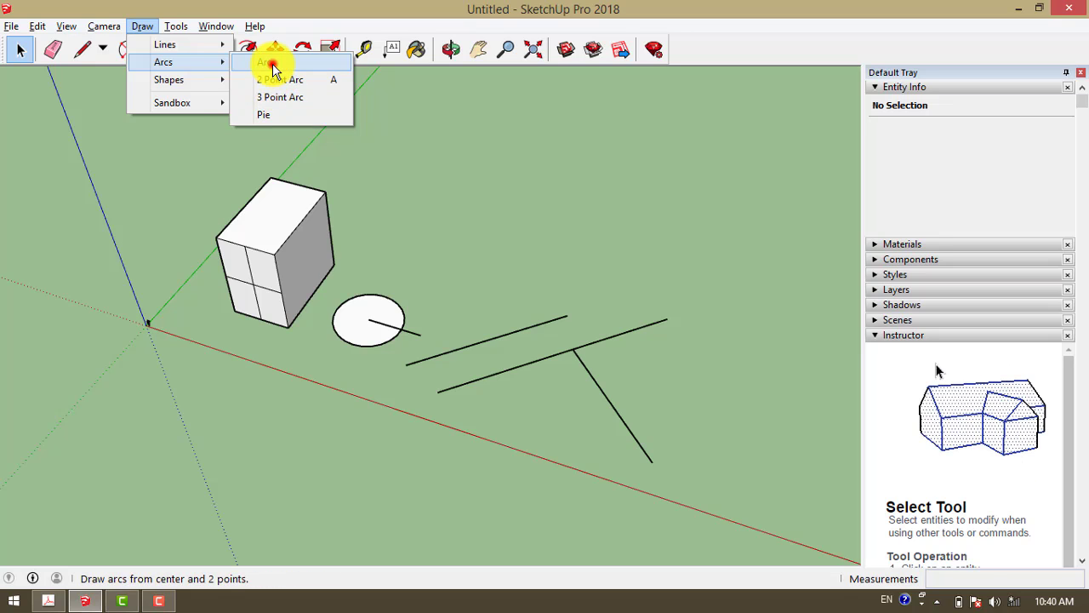
left_click(272, 63)
left_click(476, 257)
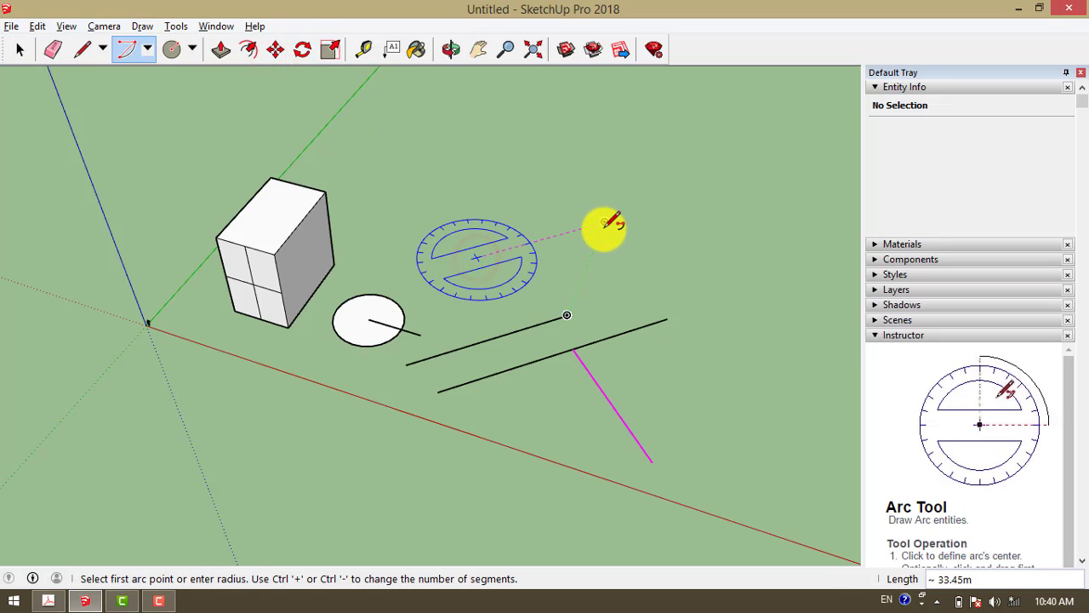
left_click(604, 222)
left_click(411, 203)
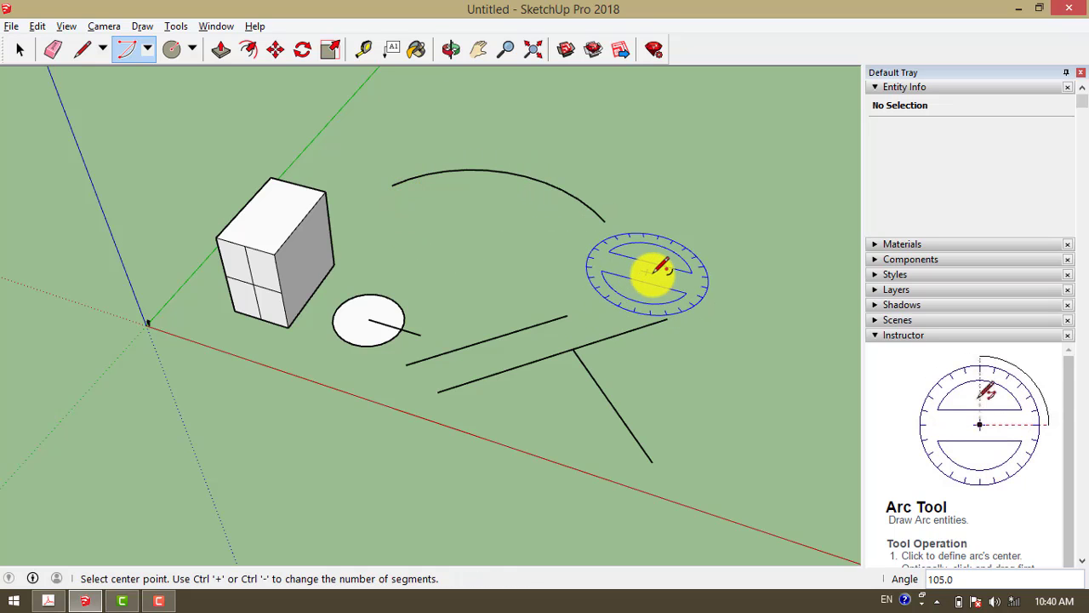
Start a second arc centred on the first arc's endpoint, then cancel it
left_click(605, 222)
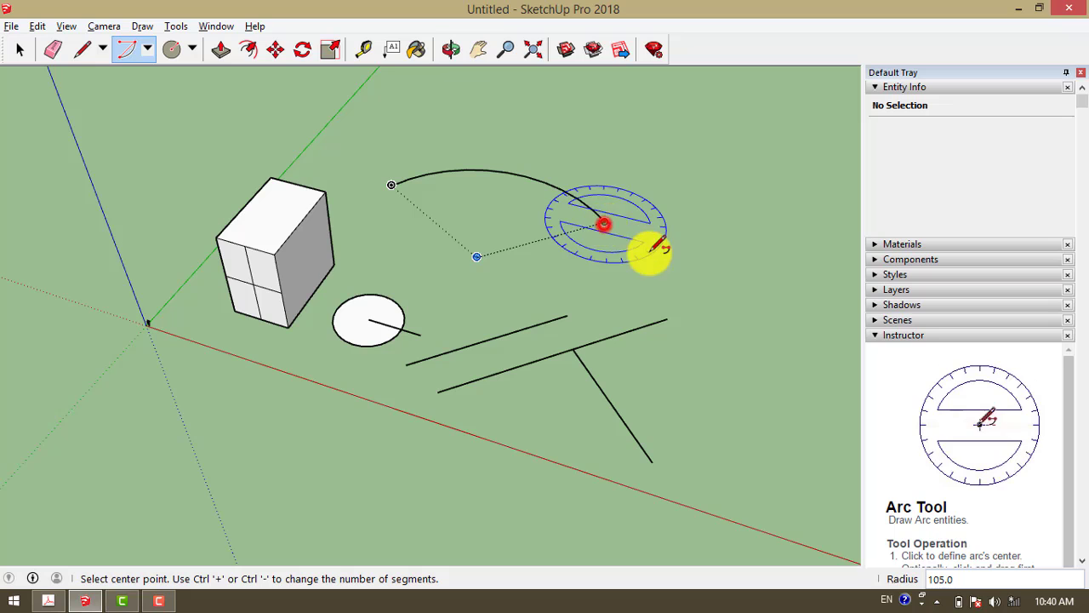
left_click(757, 337)
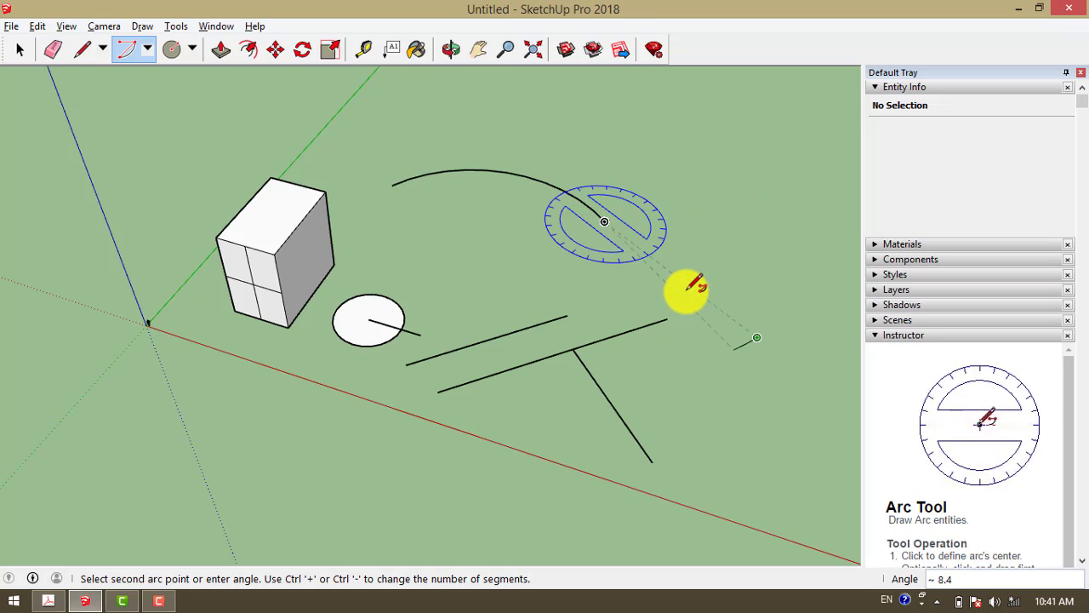
key("Escape")
key("space")
left_click(153, 28)
mouse_move(175, 63)
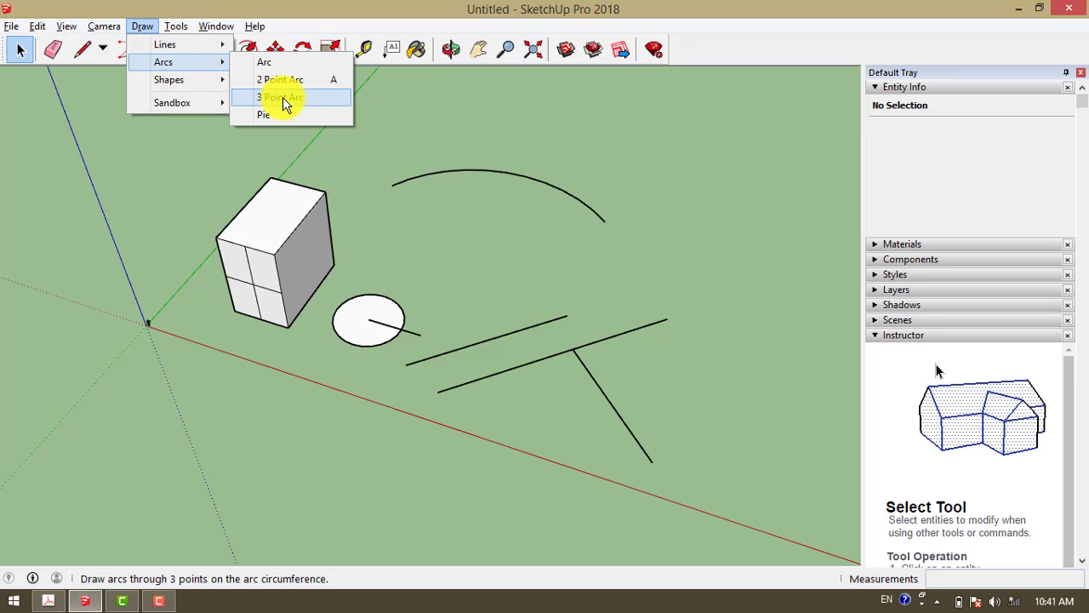
Start a 3-point arc at the first arc's endpoint, fix its second point, and orbit around the arcs
left_click(285, 98)
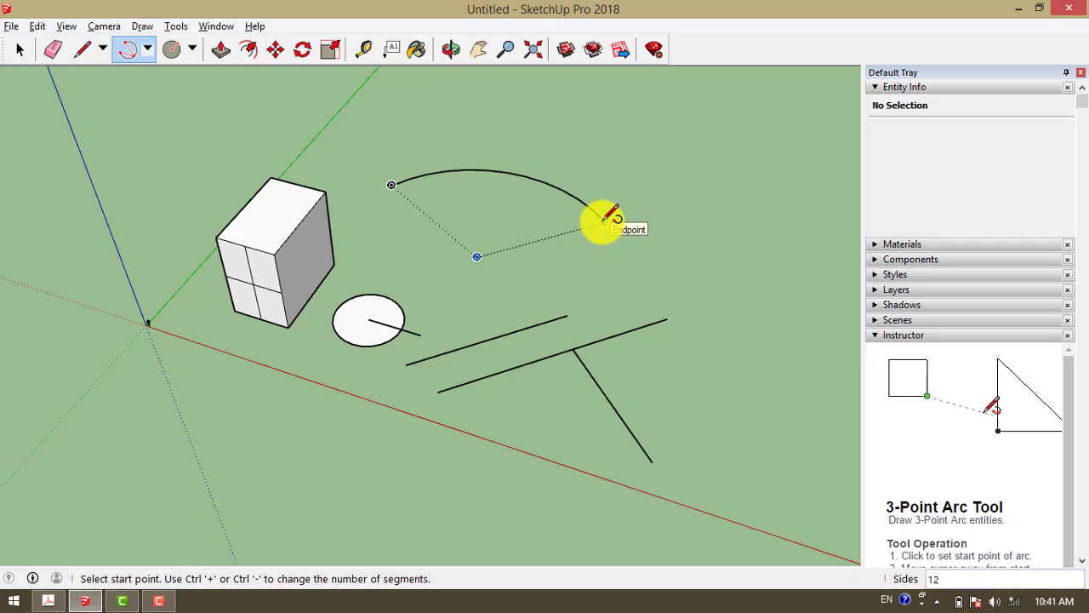
left_click(604, 220)
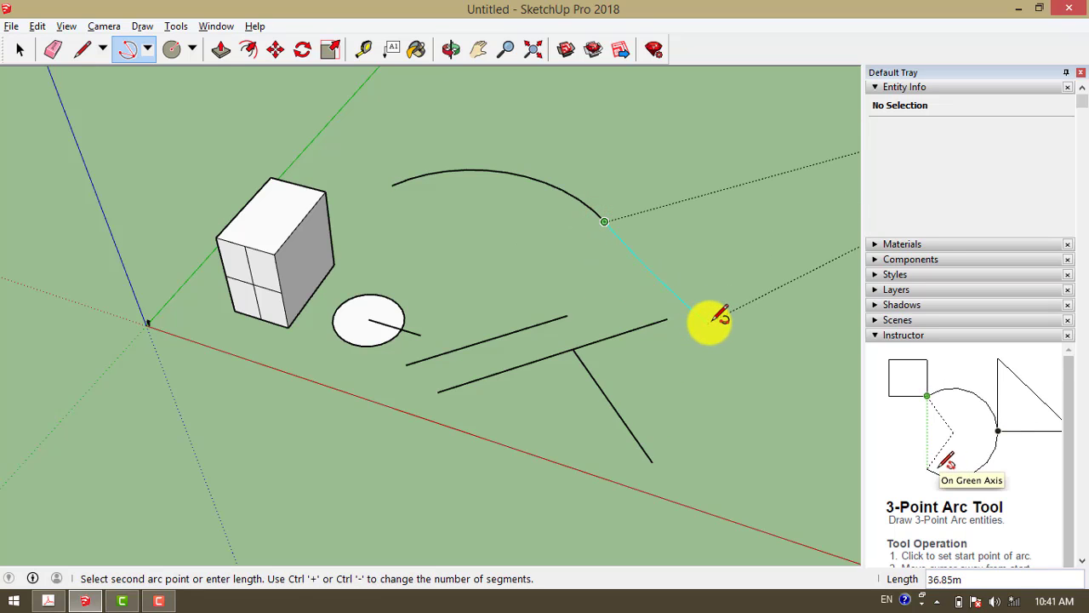
scroll(712, 321, "down", 2)
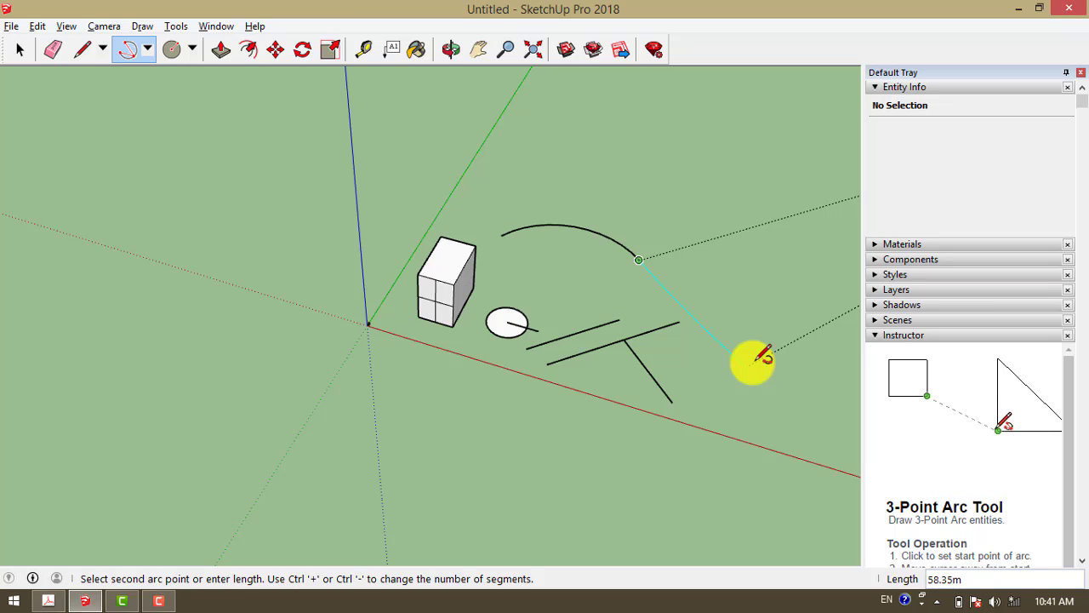
left_click(745, 367)
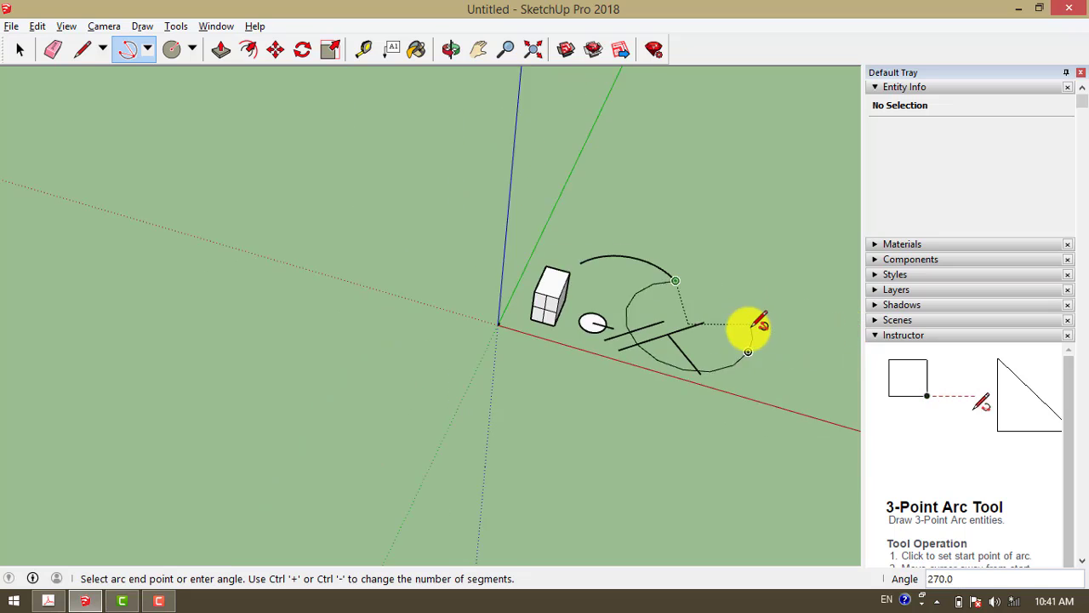
scroll(758, 325, "down", 3)
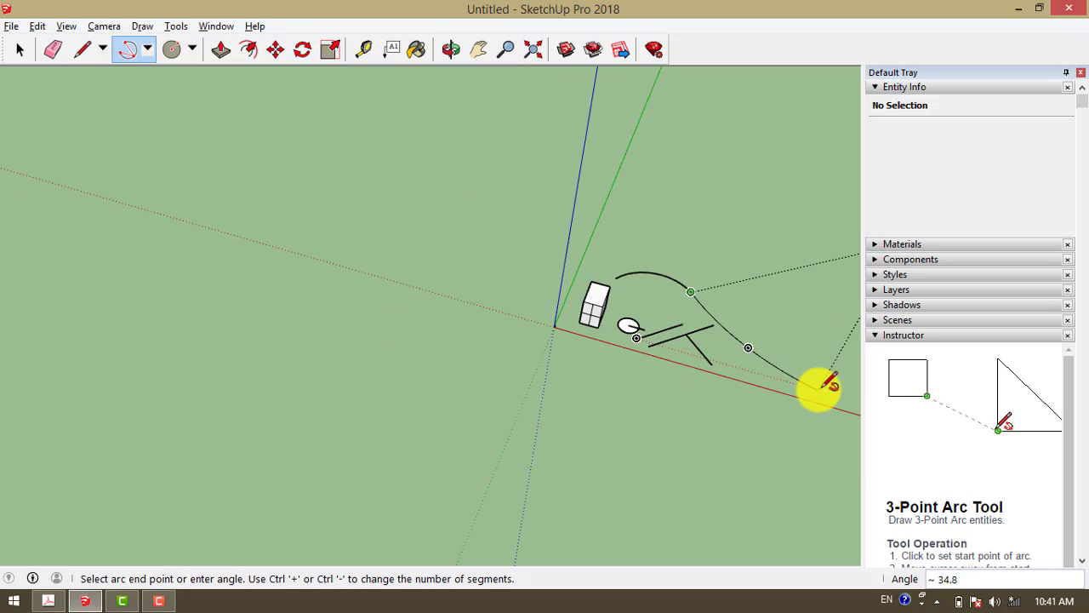
scroll(825, 389, "down", 2)
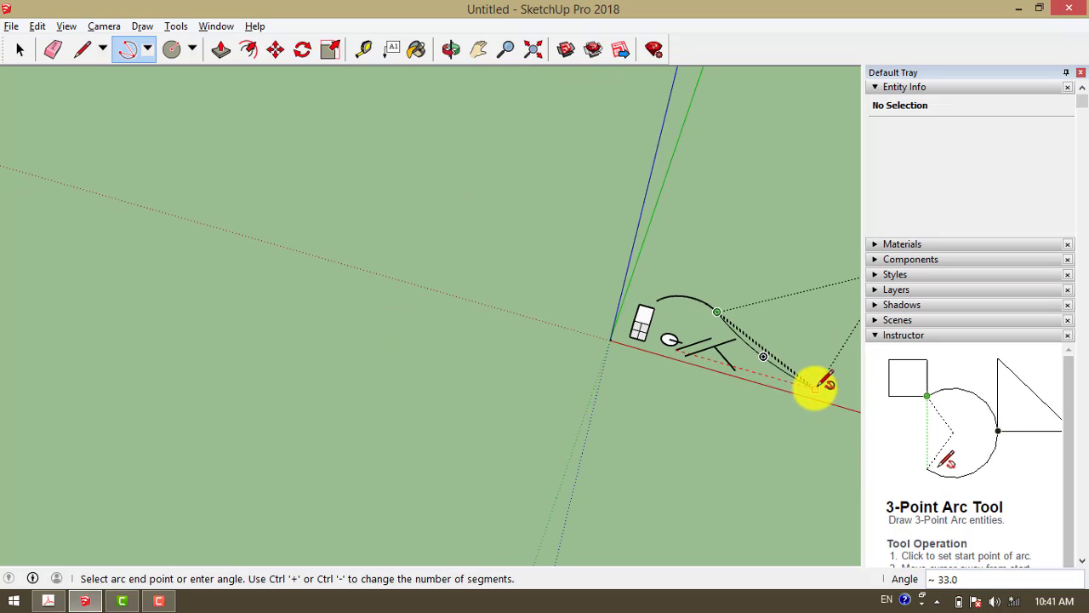
middle_click_drag(815, 387, 480, 343)
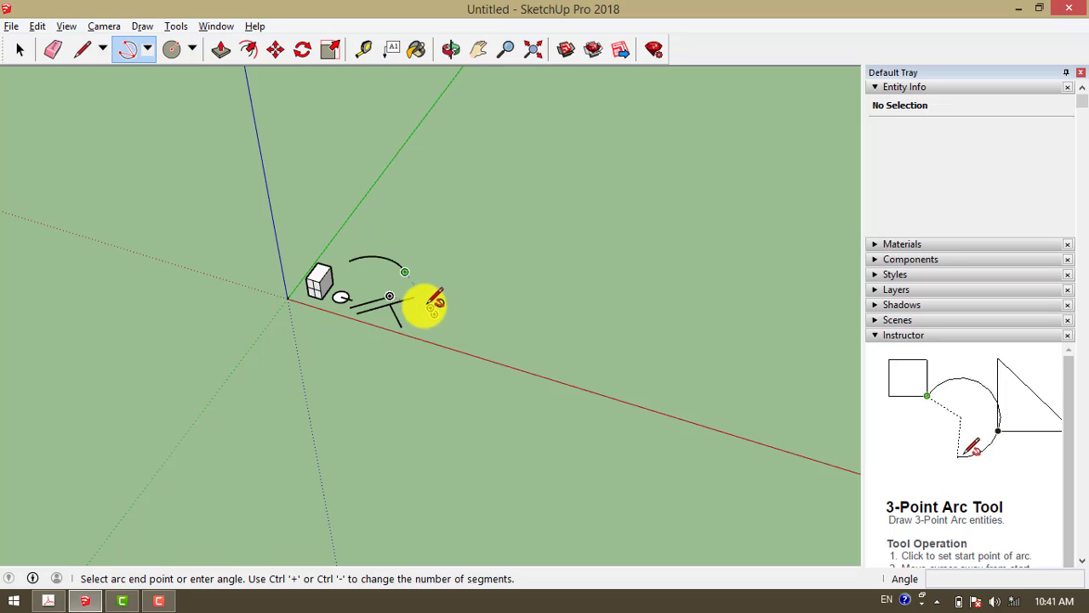
Cancel the pending arc, then select all with Ctrl+A and delete the box, circle, arc and lines
key("Escape")
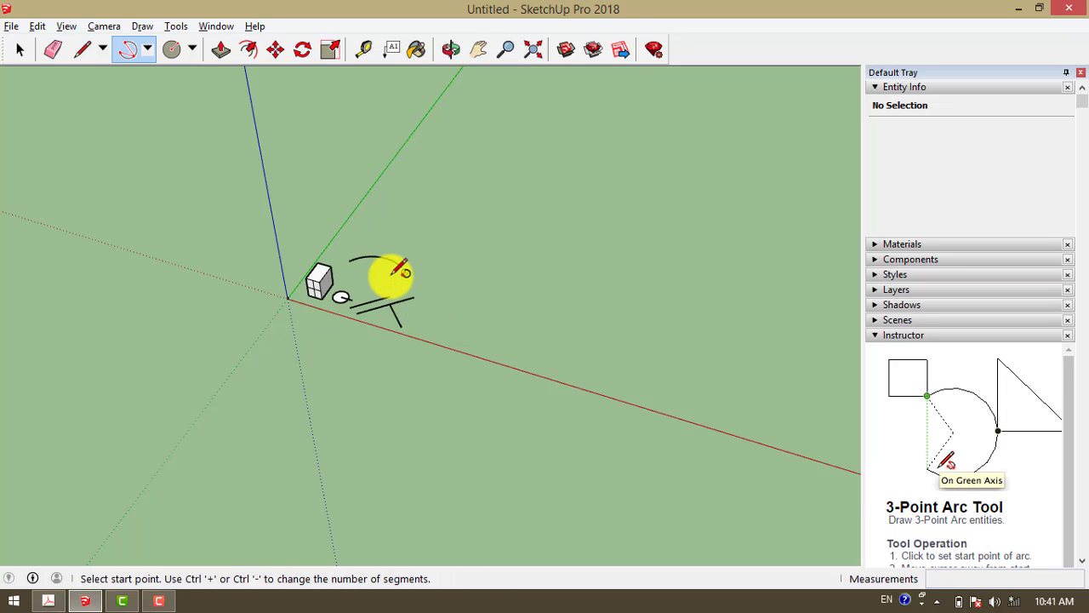
scroll(389, 277, "up", 2)
key("space")
scroll(349, 320, "up", 2)
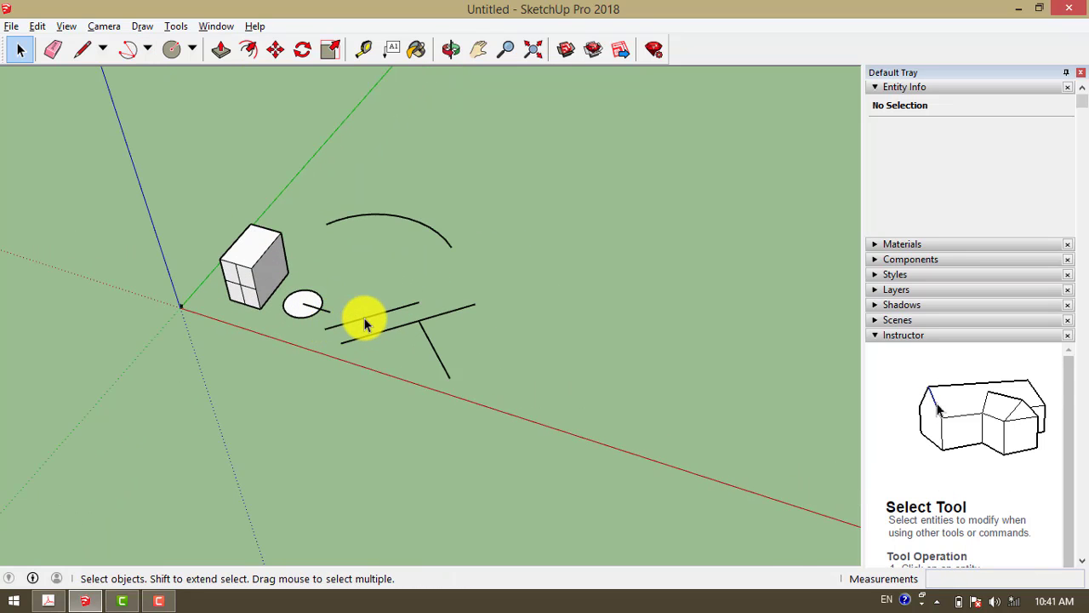
key("ctrl+a")
scroll(187, 314, "up", 2)
scroll(175, 315, "up", 1)
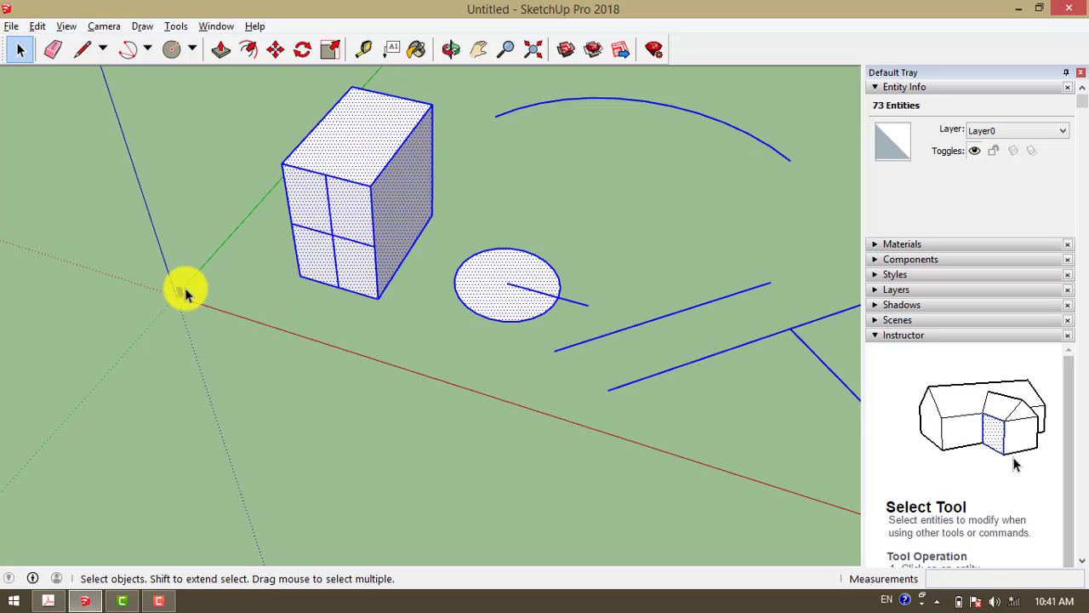
scroll(179, 298, "up", 2)
key("e")
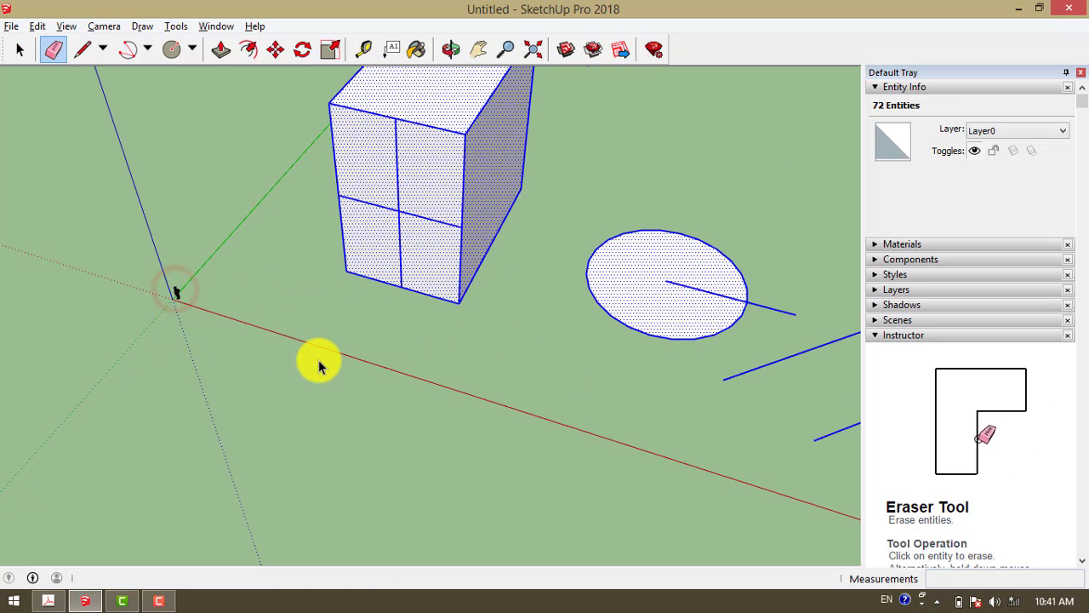
key("Delete")
scroll(331, 331, "down", 1)
key("space")
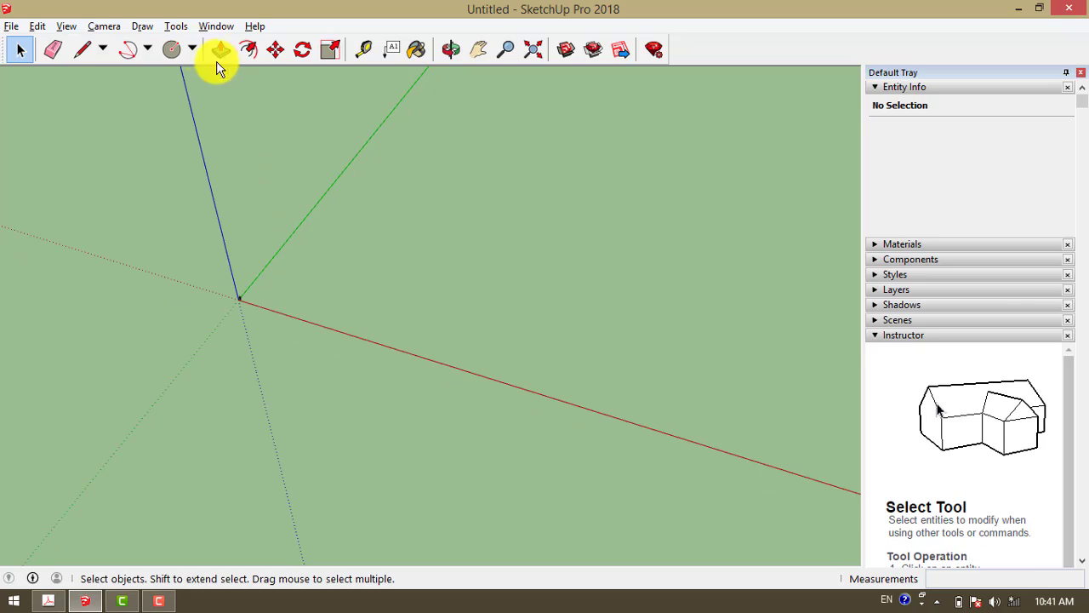
Draw a centre-point arc on the empty ground plane
left_click(140, 25)
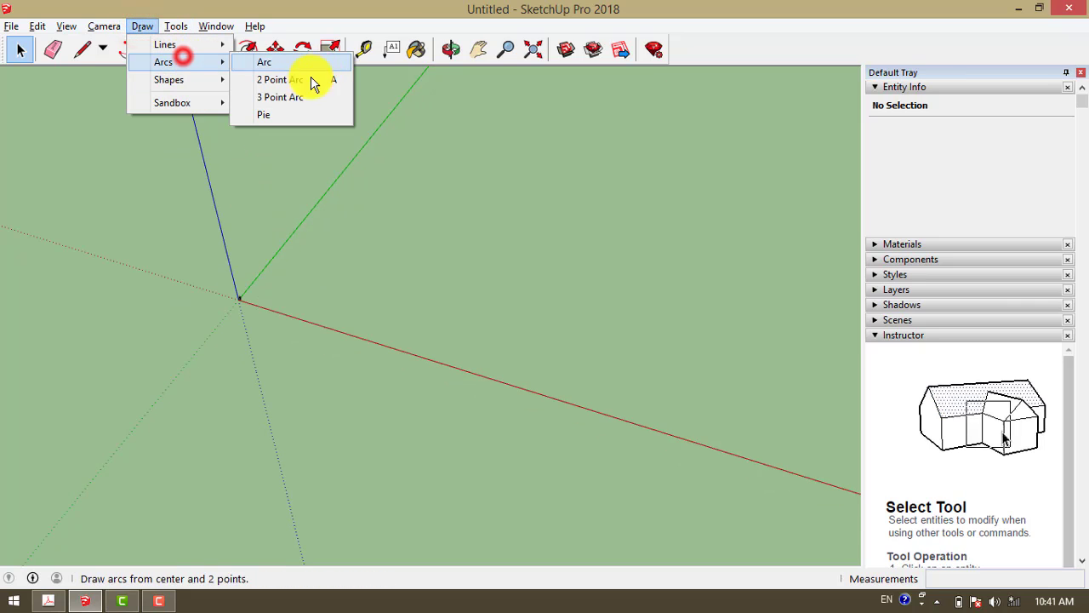
left_click(277, 60)
left_click(370, 258)
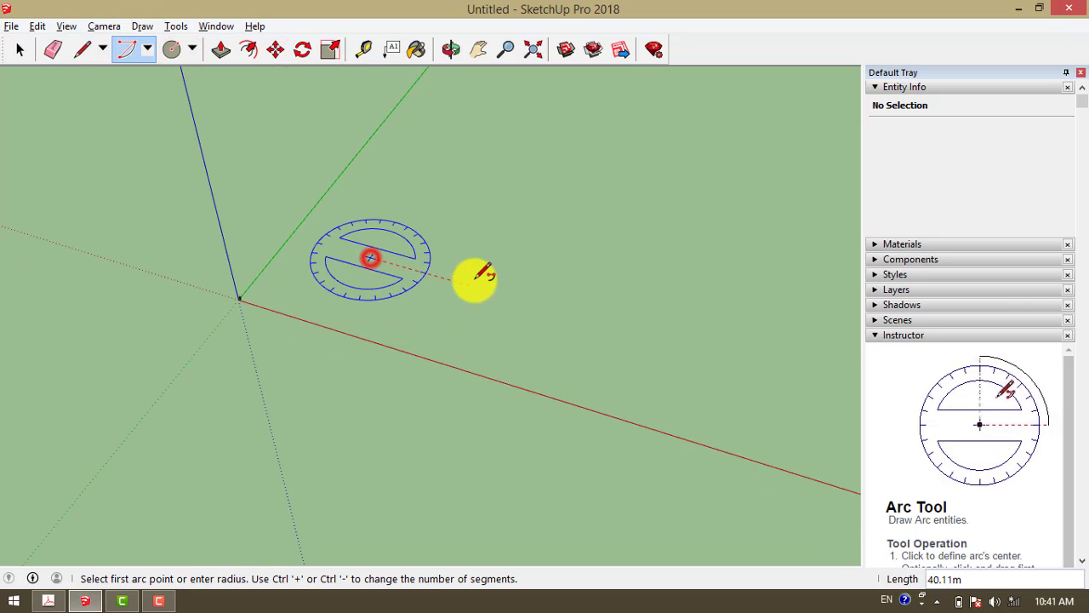
left_click(537, 304)
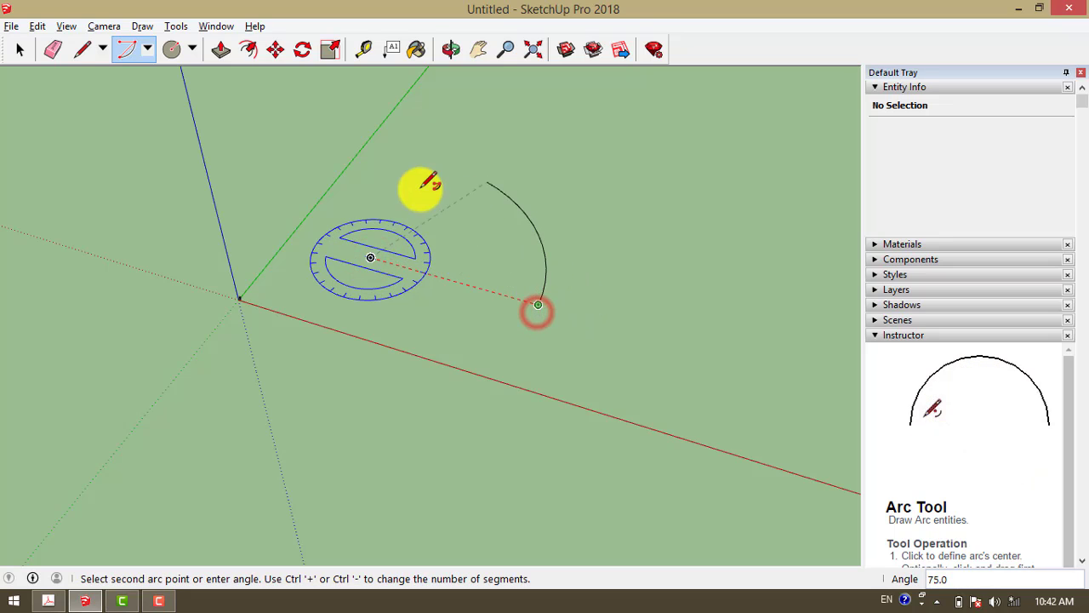
left_click(273, 167)
key("space")
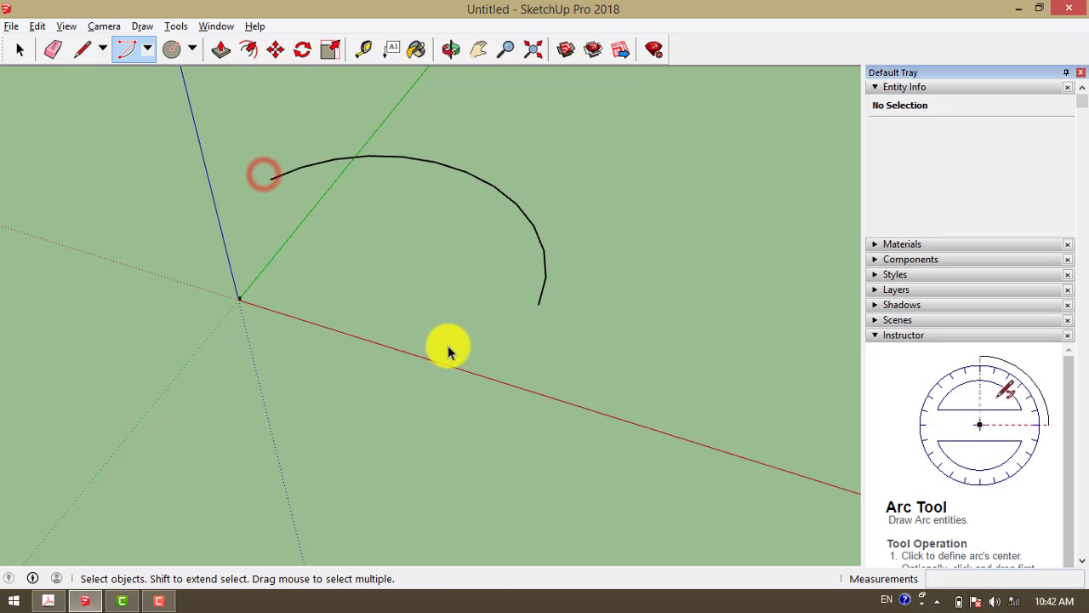
Add a 2-point arc from the first arc's endpoint, bulging tangent to form an S-curve
scroll(353, 250, "down", 2)
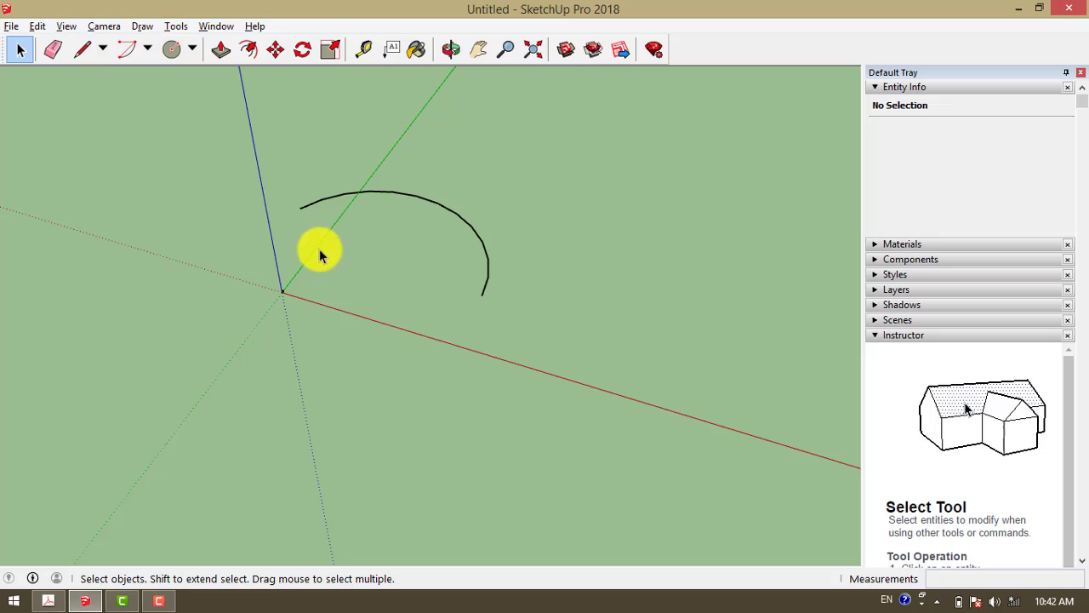
key("a")
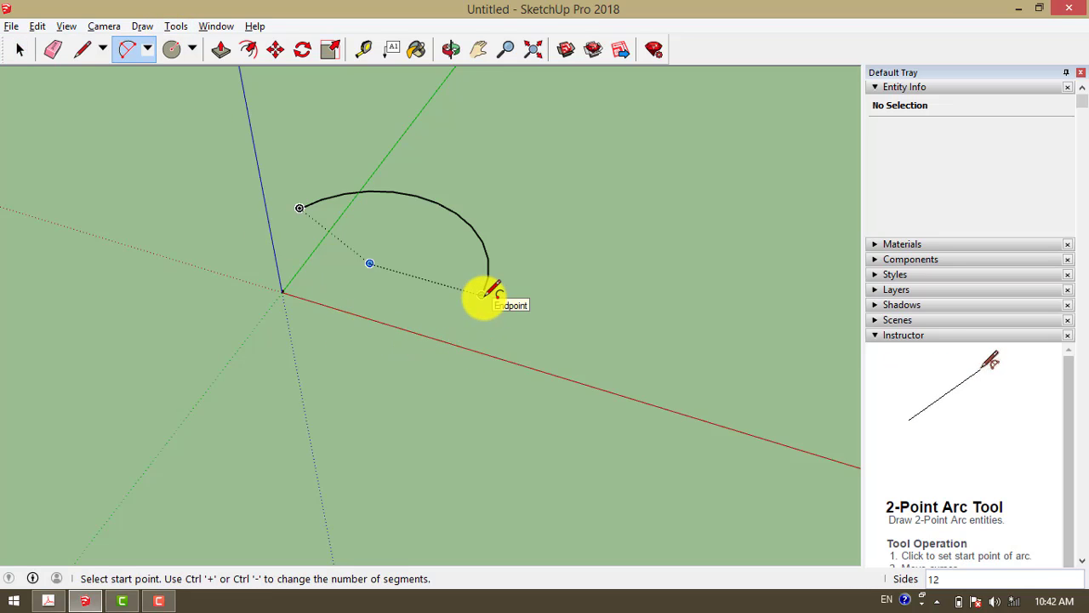
left_click(482, 294)
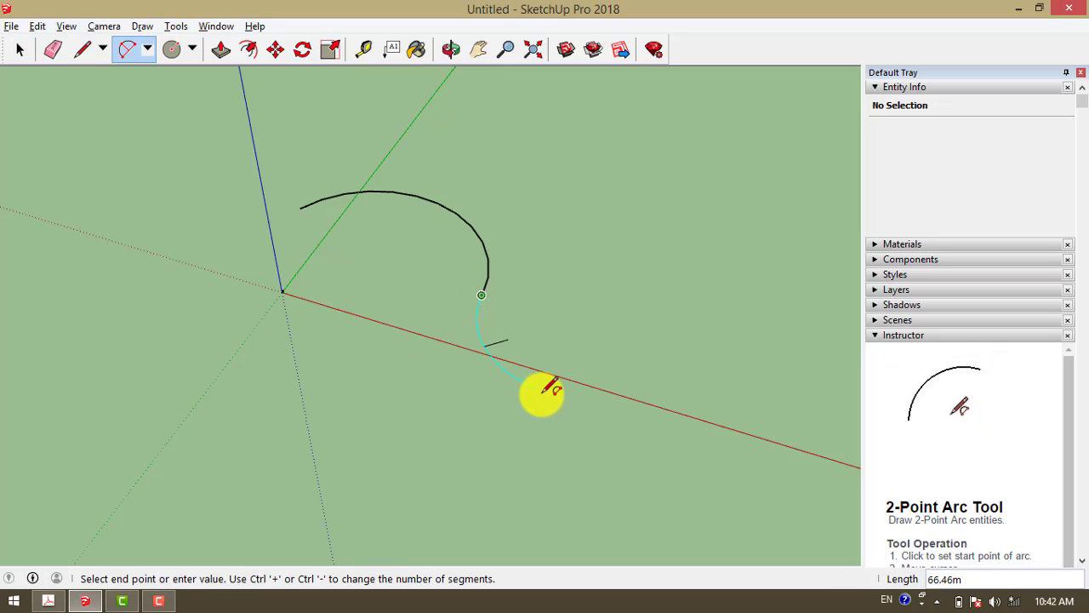
left_click(579, 448)
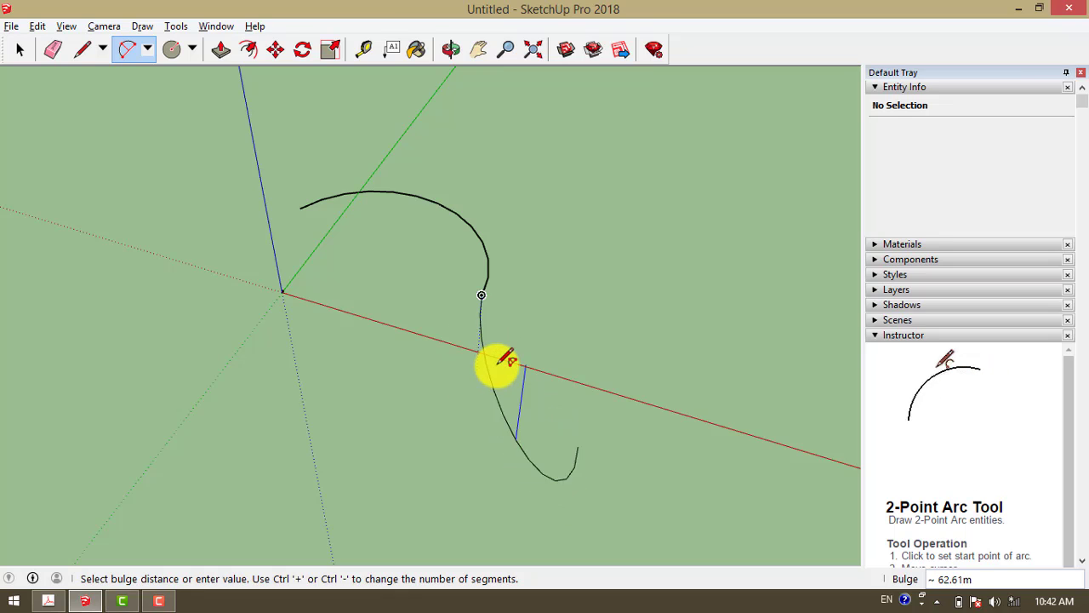
scroll(596, 347, "down", 1)
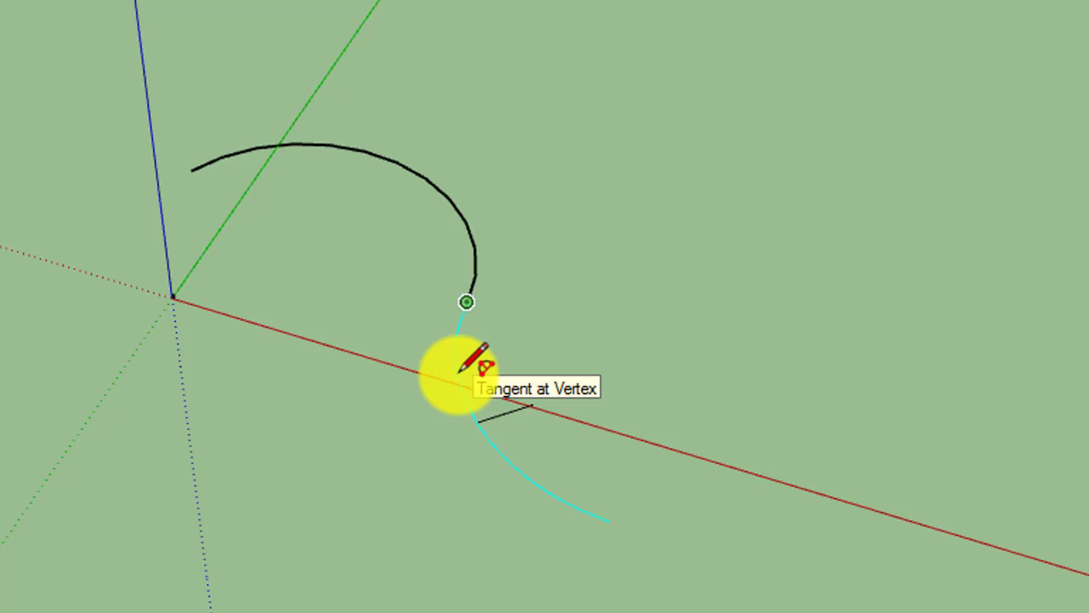
left_click(458, 372)
key("space")
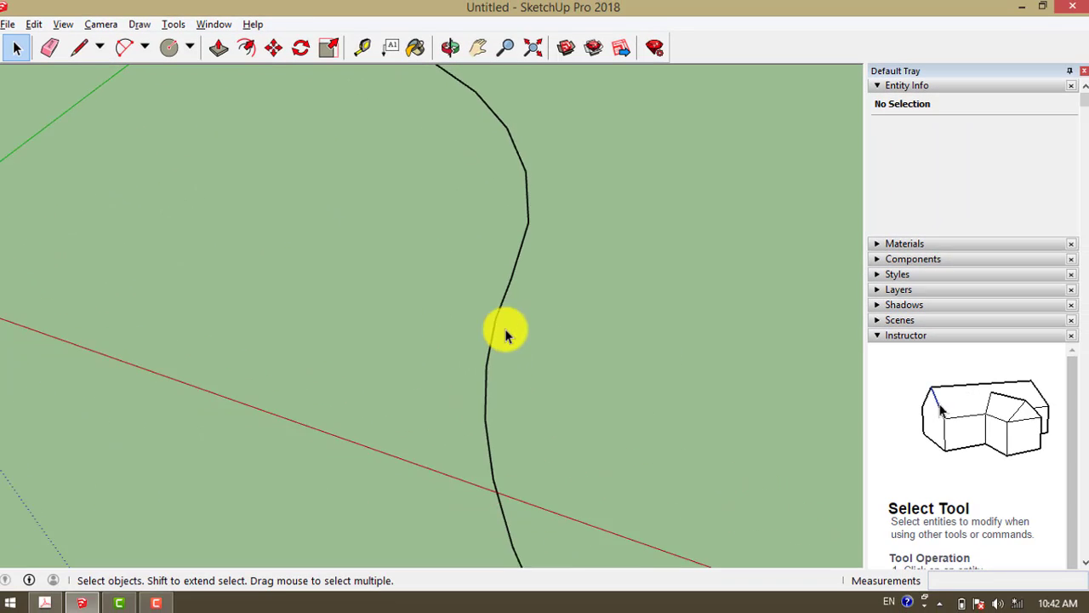
Select the lower and upper arcs in turn, then bring up the SketchUp for Dummies PDF
scroll(515, 366, "down", 2)
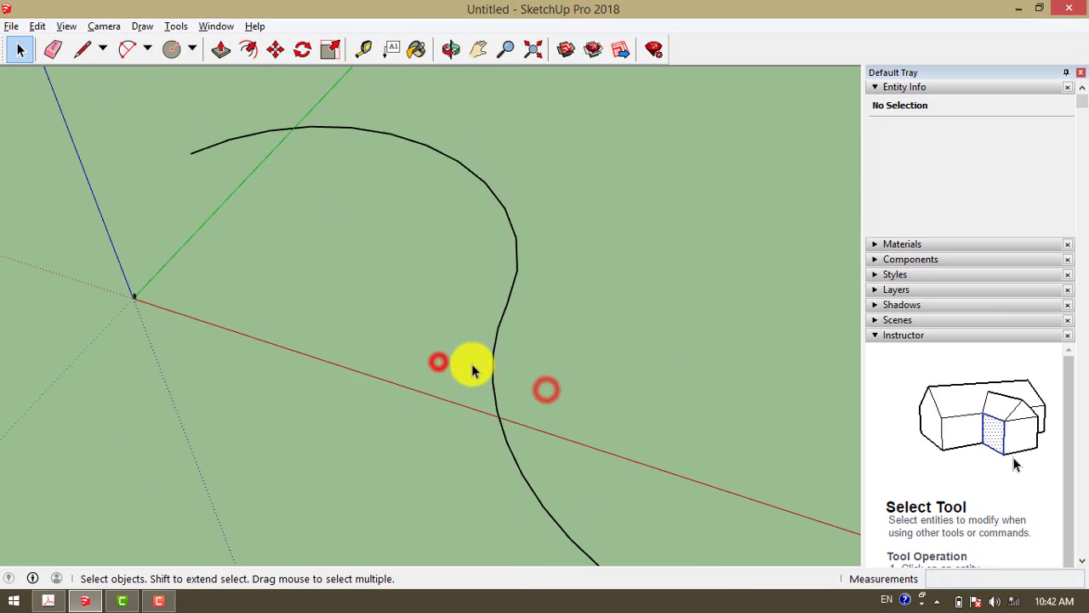
left_click(494, 374)
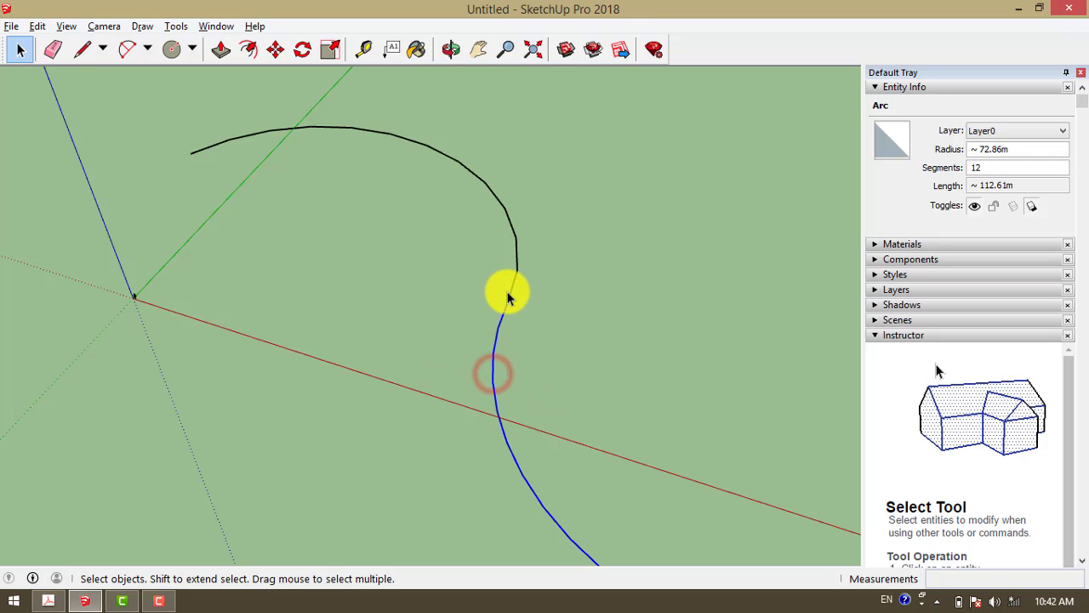
left_click(514, 286)
scroll(509, 306, "down", 2)
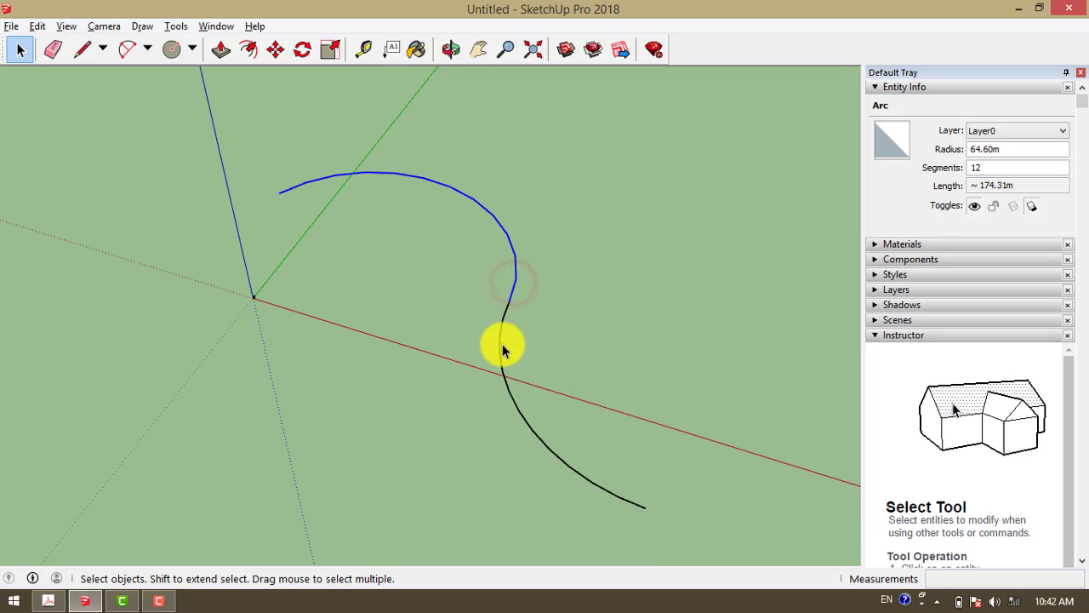
left_click(502, 332)
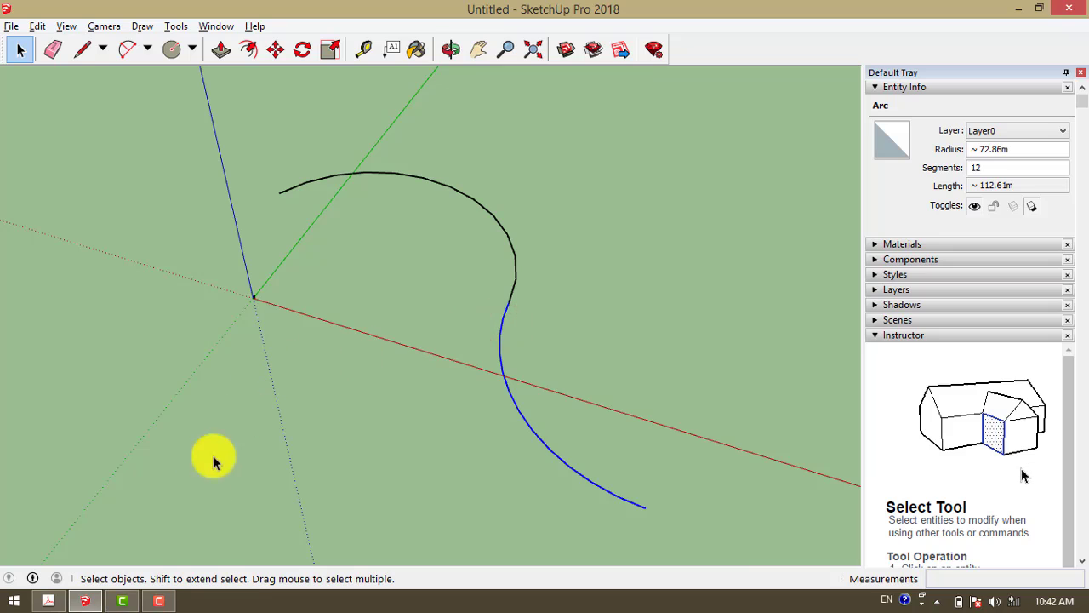
left_click(49, 601)
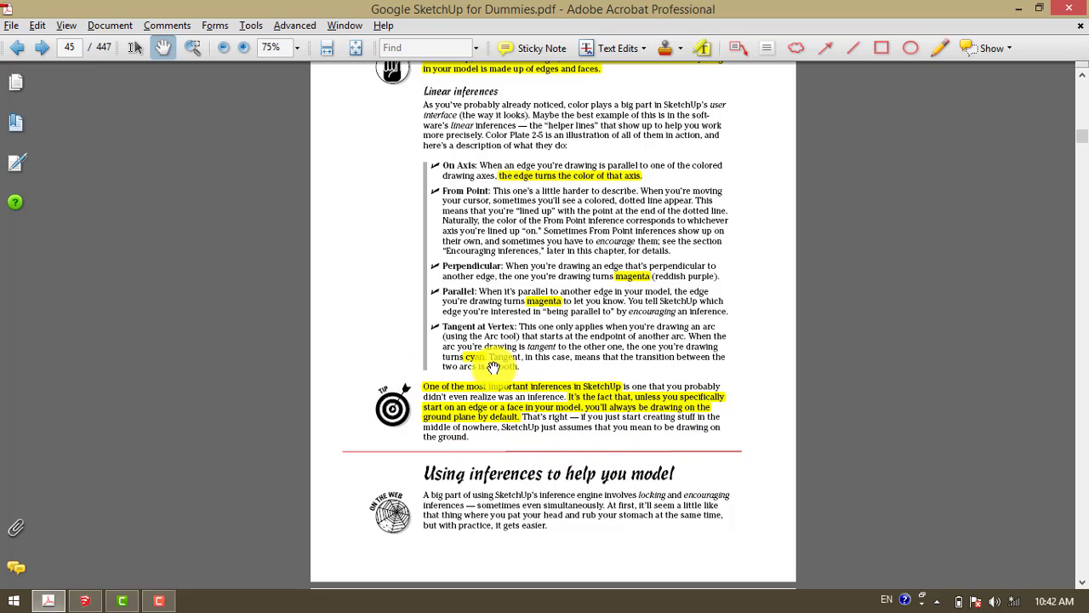
Pan and scroll the PDF page to the Tangent at Vertex bullet, then return to SketchUp
left_click_drag(370, 258, 374, 325)
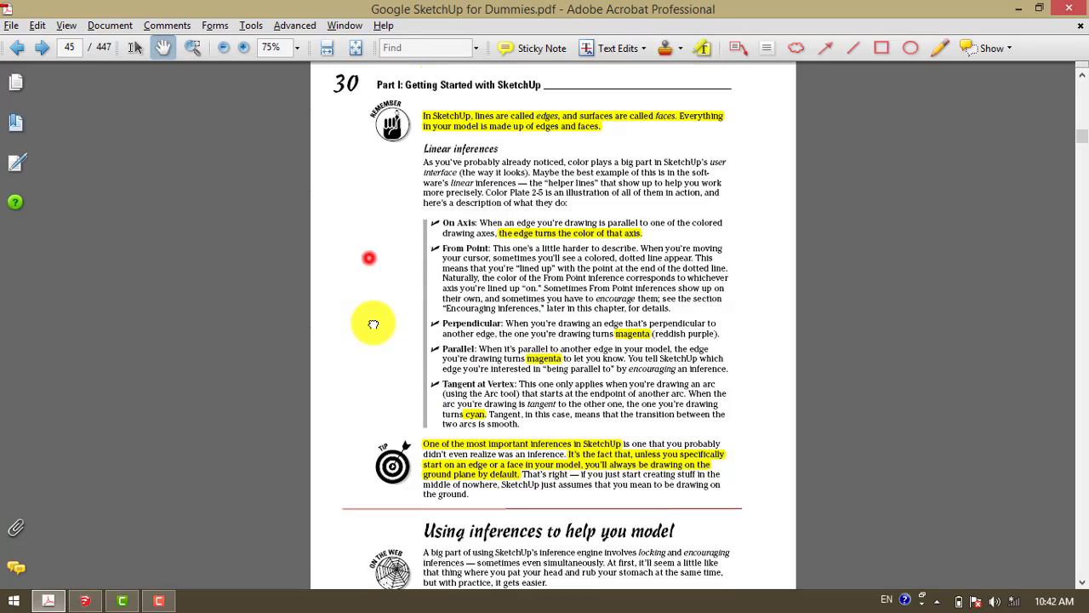
scroll(499, 484, "up", 2)
scroll(499, 482, "down", 3)
scroll(510, 482, "down", 1)
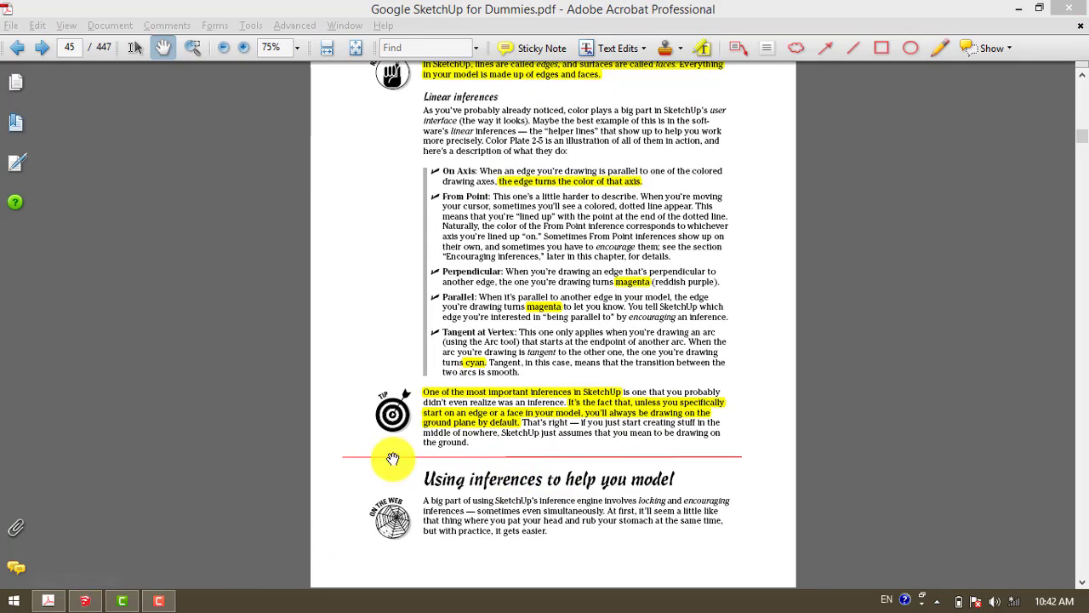
scroll(471, 400, "up", 2, "ctrl")
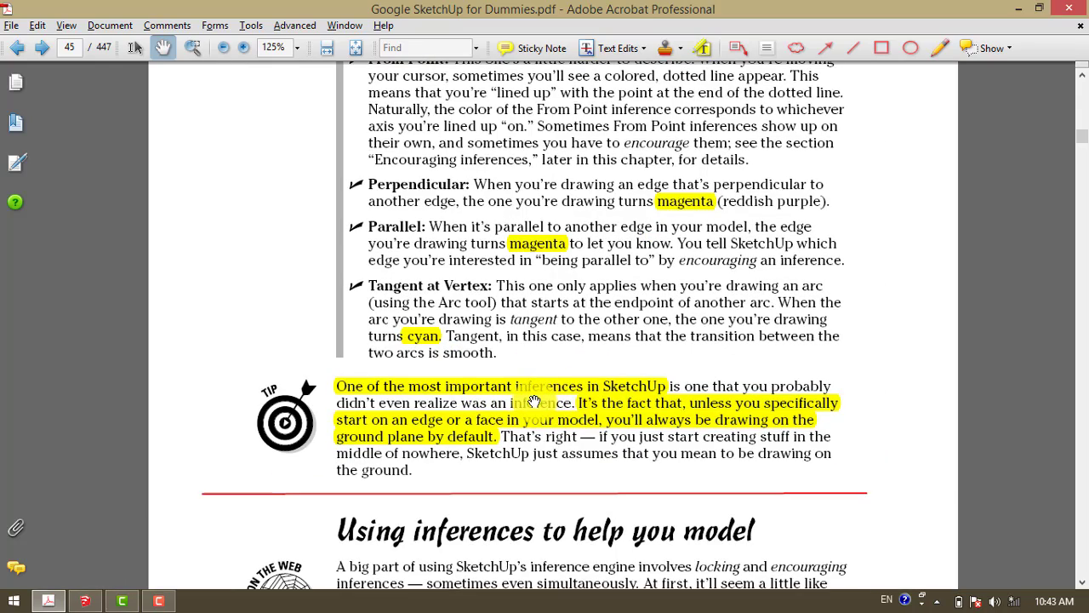
scroll(476, 421, "down", 2, "ctrl")
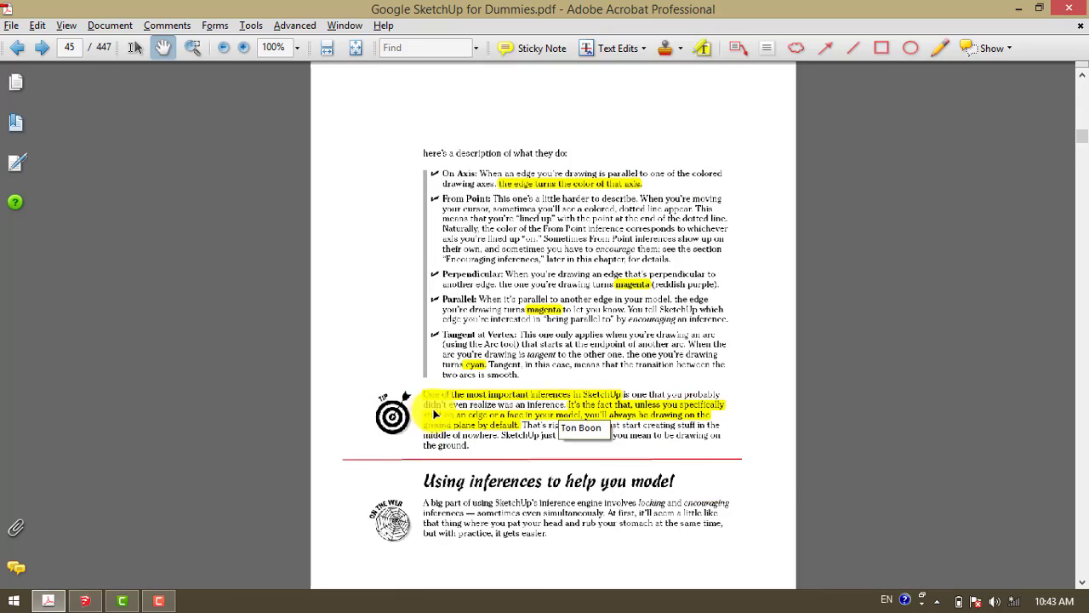
left_click(88, 601)
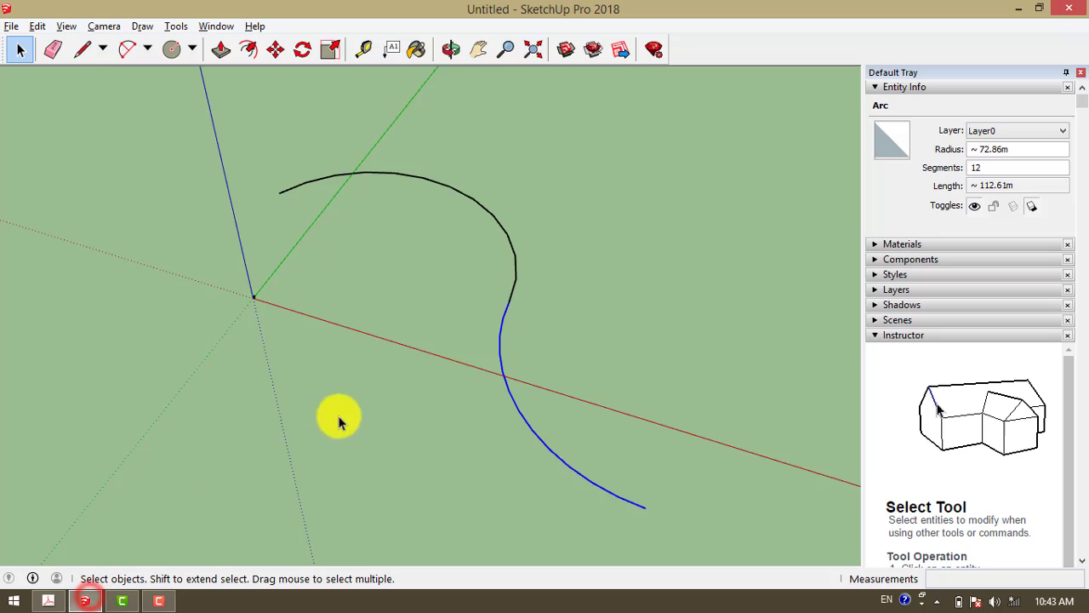
Clear the arc selection, then orbit and zoom so the axes on the ground are visible
scroll(399, 392, "down", 3)
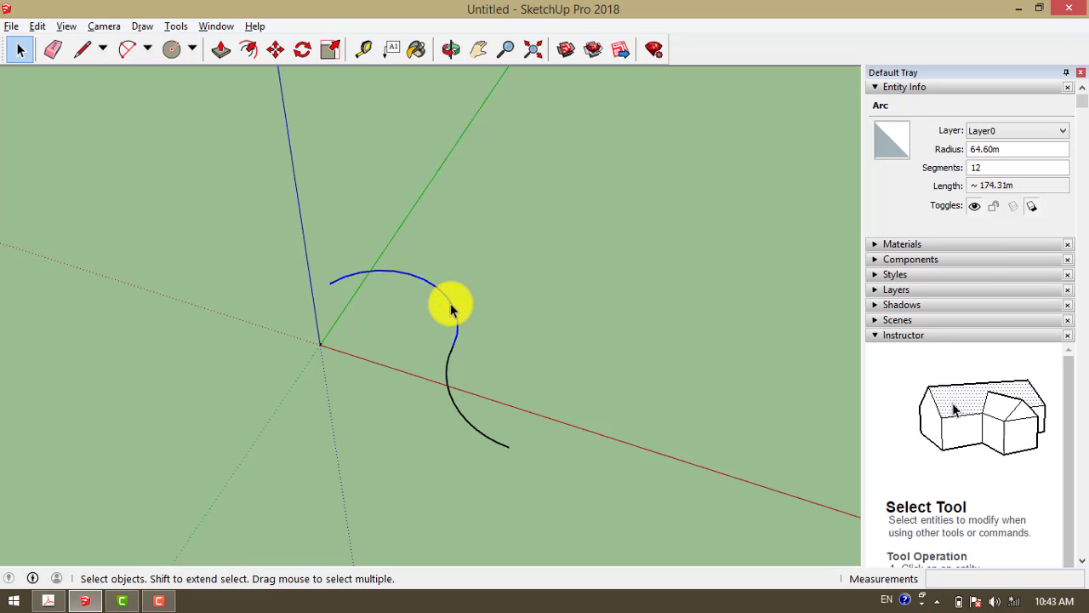
left_click(448, 402)
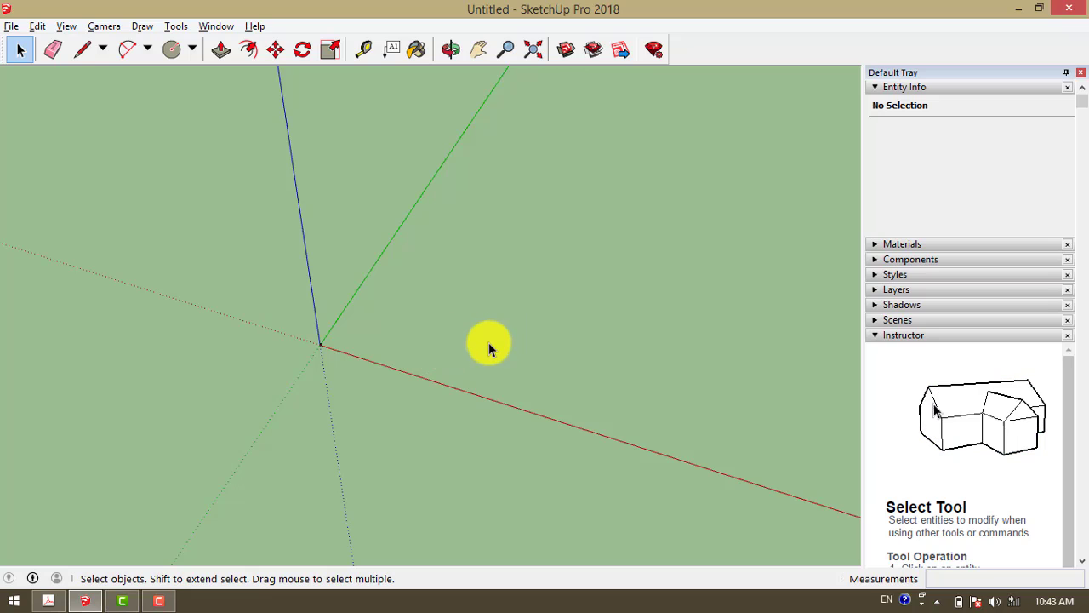
middle_click_drag(409, 374, 462, 328)
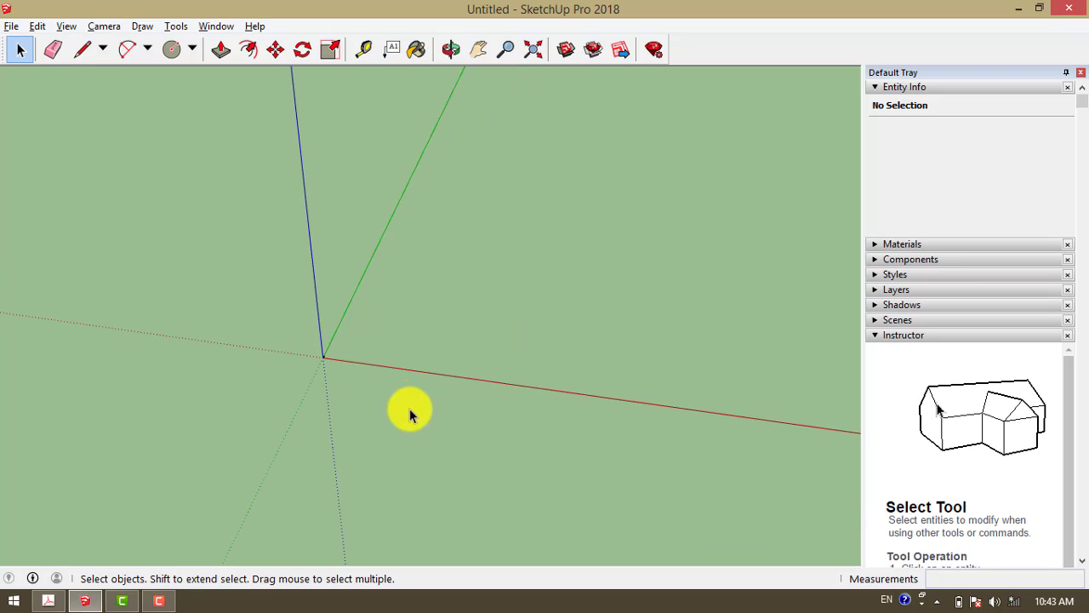
mouse_move(410, 415)
middle_mouse_down()
mouse_move(418, 354)
mouse_move(446, 428)
mouse_move(492, 324)
mouse_move(503, 335)
middle_mouse_up()
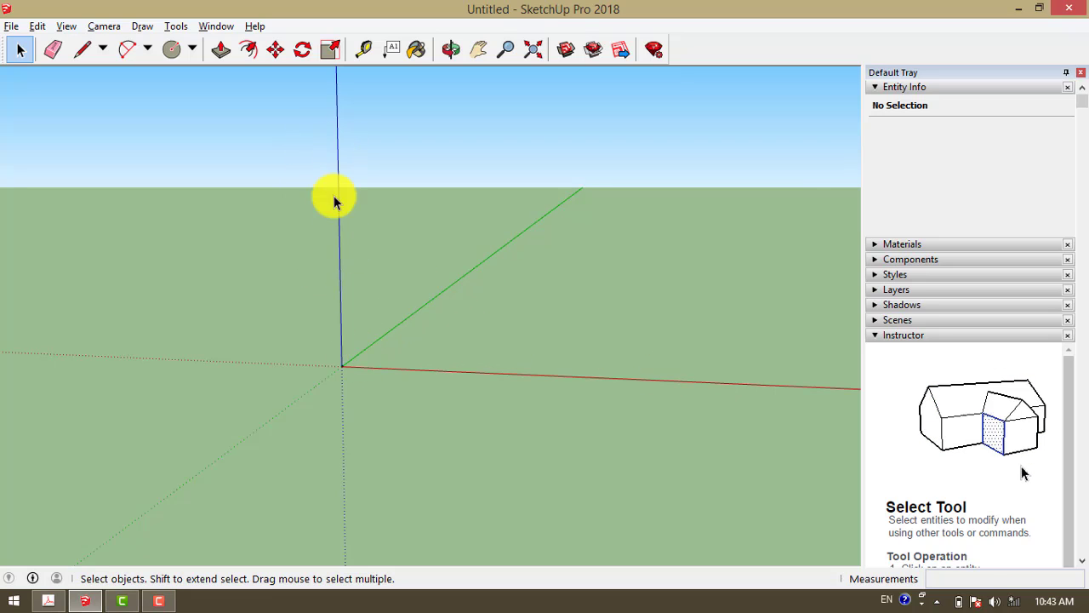
scroll(316, 341, "down", 2)
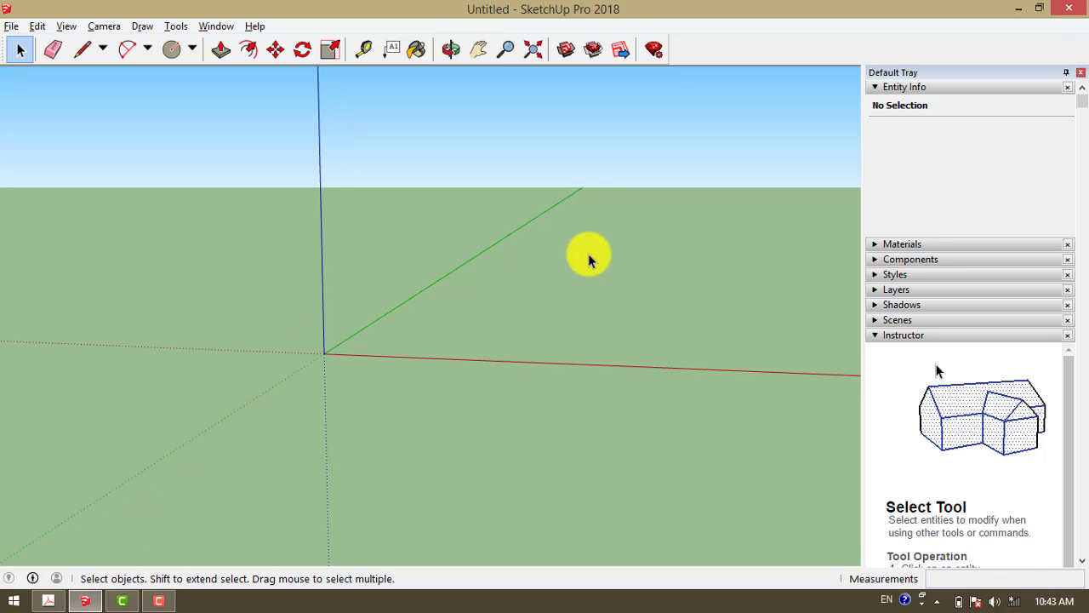
mouse_move(589, 259)
middle_mouse_down()
mouse_move(590, 335)
mouse_move(583, 265)
mouse_move(566, 322)
middle_mouse_up()
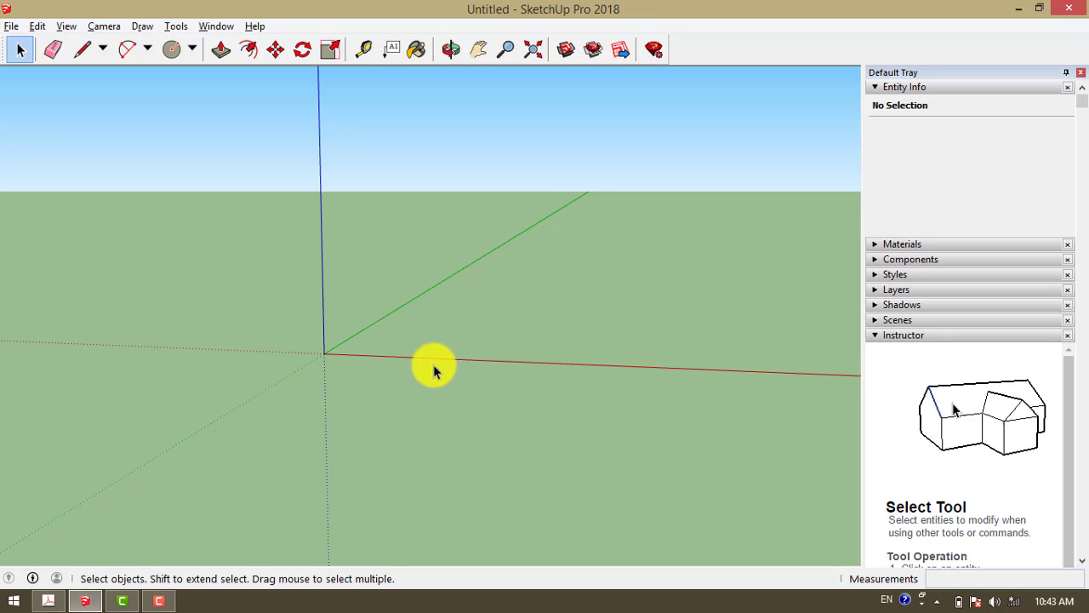
scroll(389, 397, "down", 1)
scroll(392, 395, "down", 1)
Draw a rectangle on the ground plane near the axes origin
key("r")
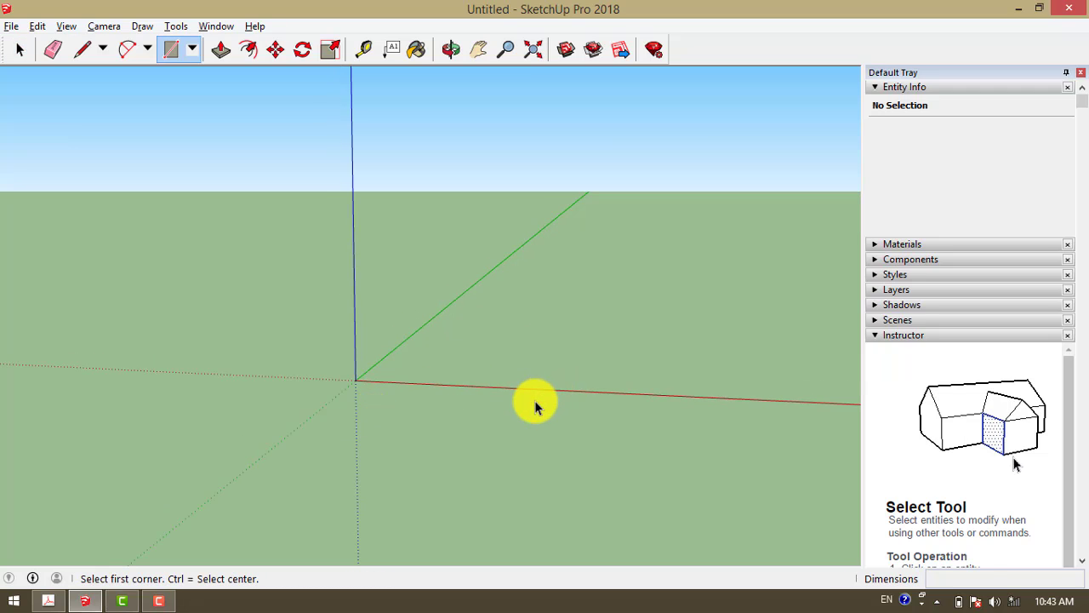
left_click(507, 349)
left_click(696, 311)
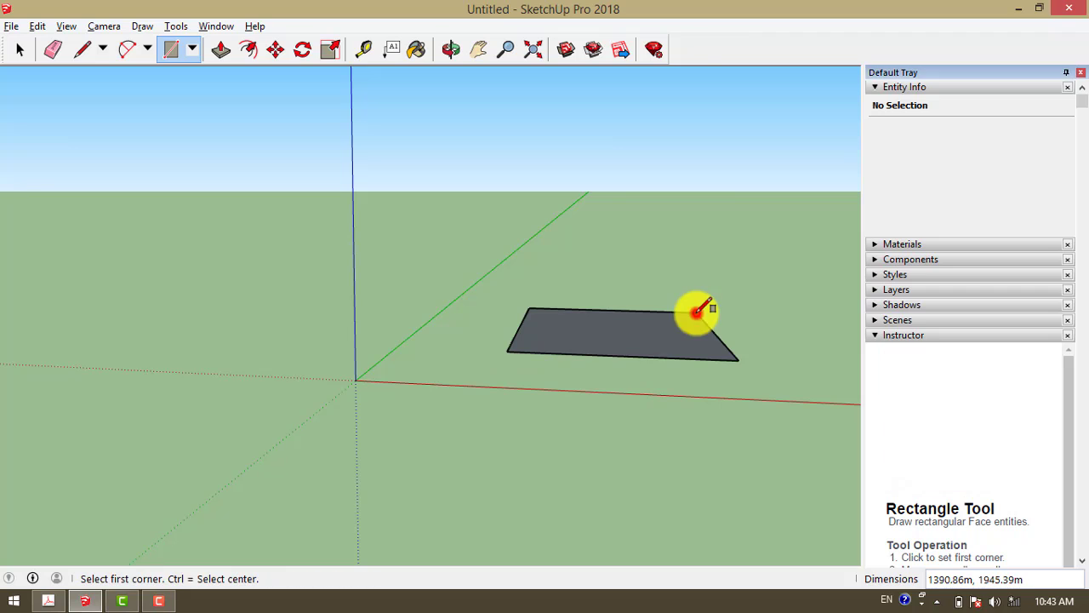
key("space")
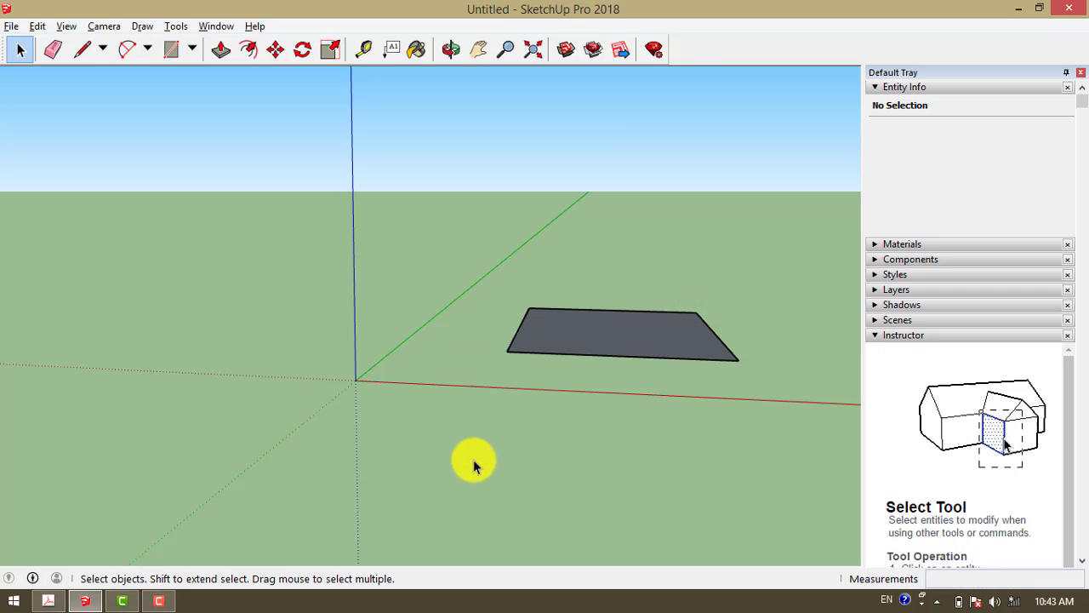
key("o")
left_click_drag(428, 462, 411, 391)
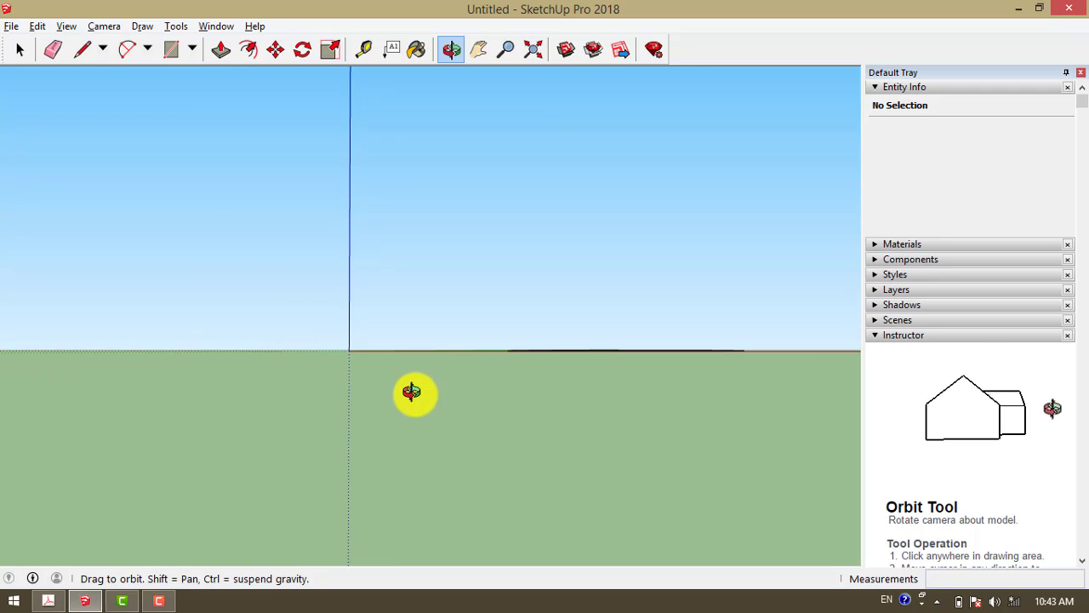
key("space")
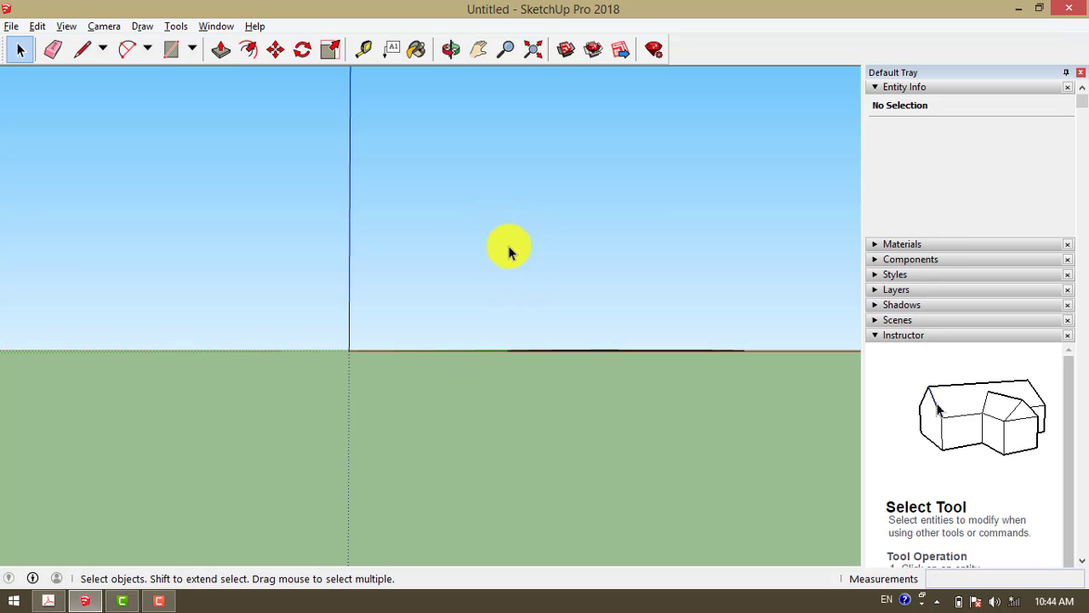
middle_click_drag(505, 181, 502, 276)
Push/Pull the rectangle up into a solid box and orbit to inspect its sides and top
key("p")
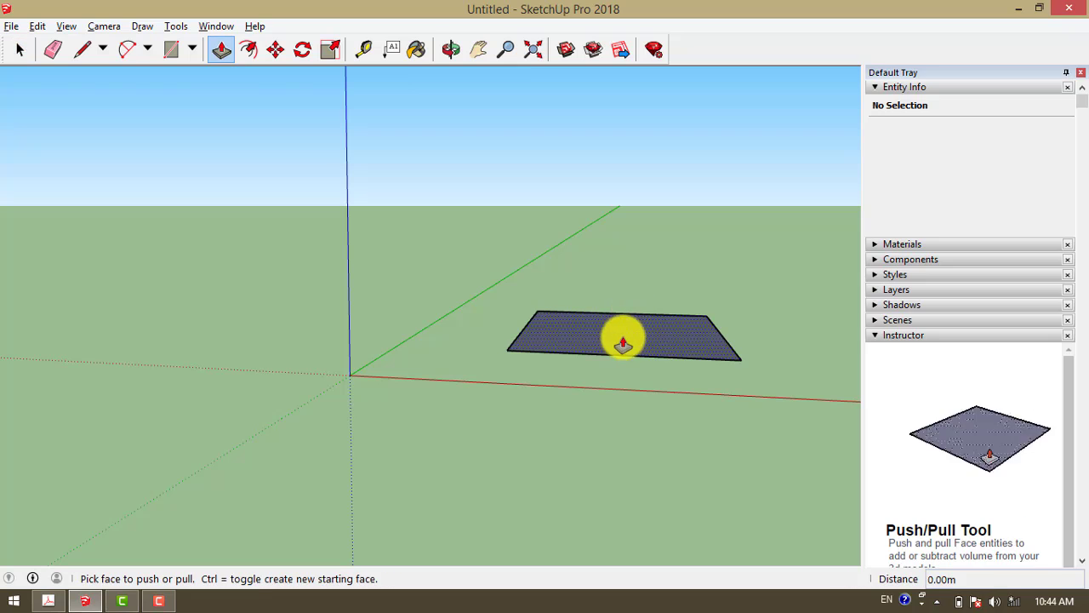
left_click_drag(622, 337, 608, 176)
key("space")
mouse_move(554, 365)
middle_mouse_down()
mouse_move(594, 401)
mouse_move(596, 371)
mouse_move(607, 394)
mouse_move(600, 386)
middle_mouse_up()
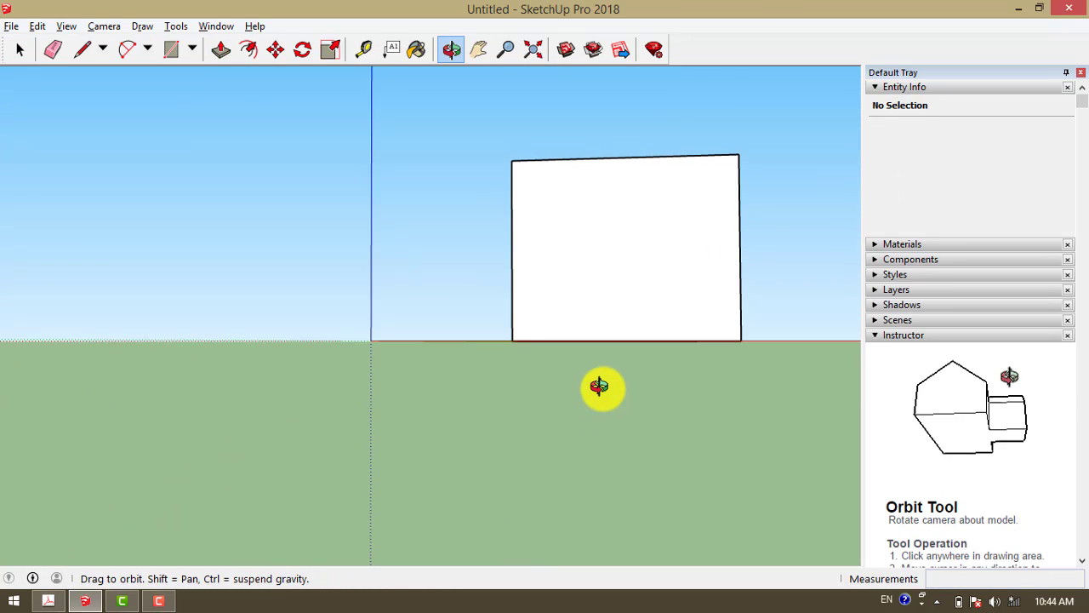
mouse_move(447, 358)
middle_mouse_down()
mouse_move(535, 356)
mouse_move(593, 372)
mouse_move(452, 384)
mouse_move(639, 386)
mouse_move(331, 364)
mouse_move(462, 366)
middle_mouse_up()
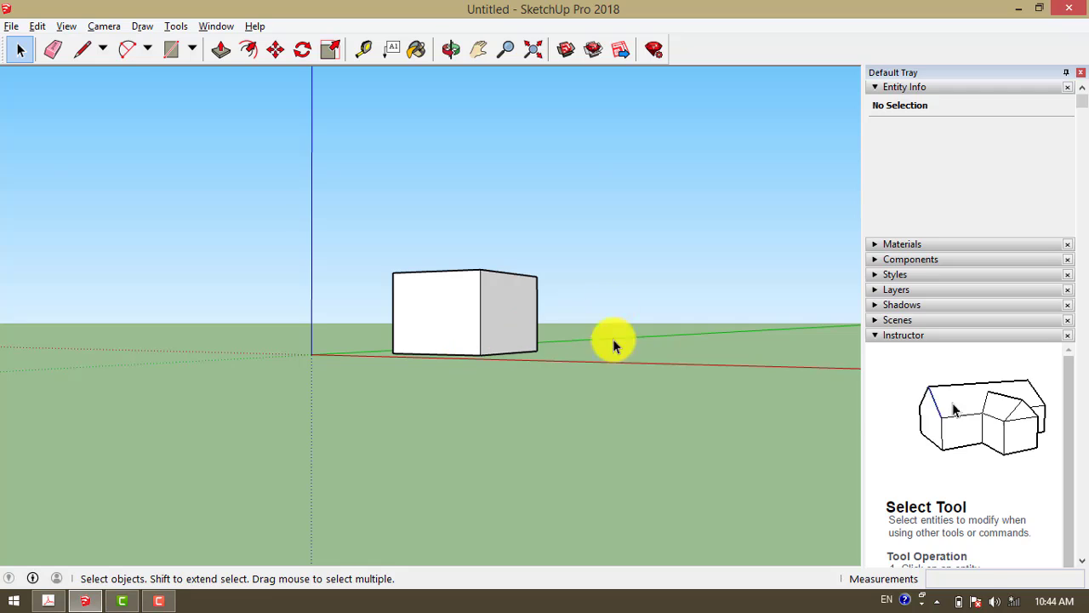
middle_click_drag(613, 338, 516, 348)
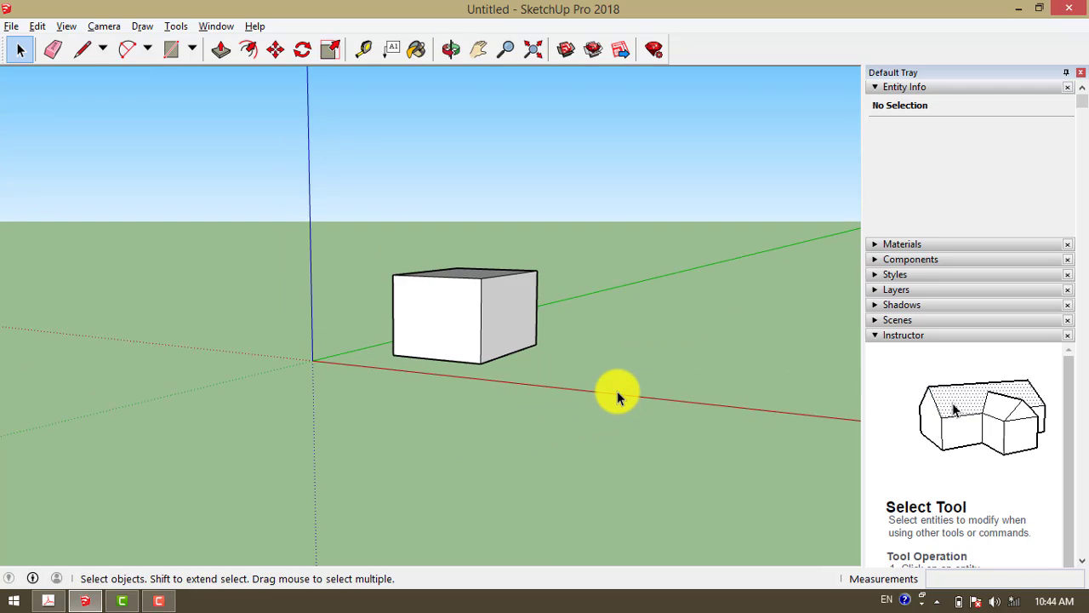
Draw a line on the ground beside the box
key("l")
left_click(574, 364)
left_click(759, 332)
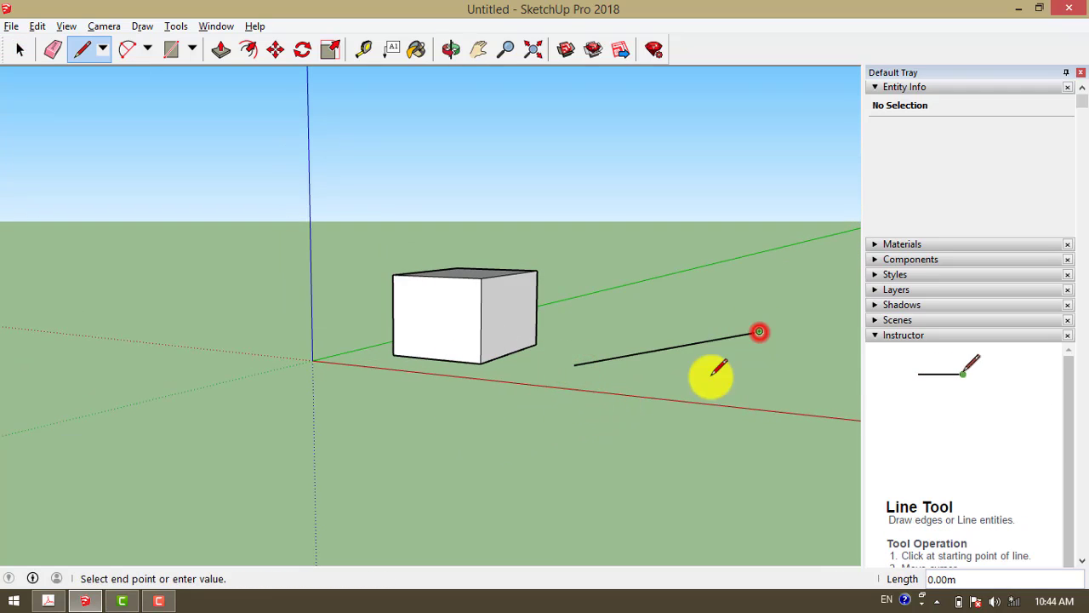
key("space")
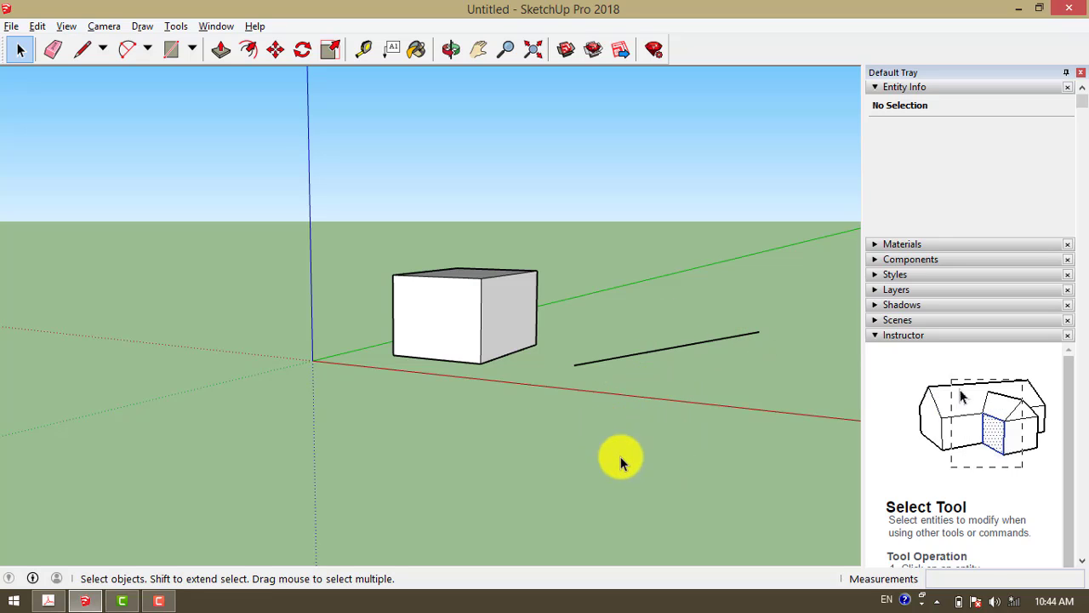
mouse_move(644, 443)
left_mouse_down()
mouse_move(647, 406)
mouse_move(656, 423)
mouse_move(598, 280)
left_mouse_up()
key("space")
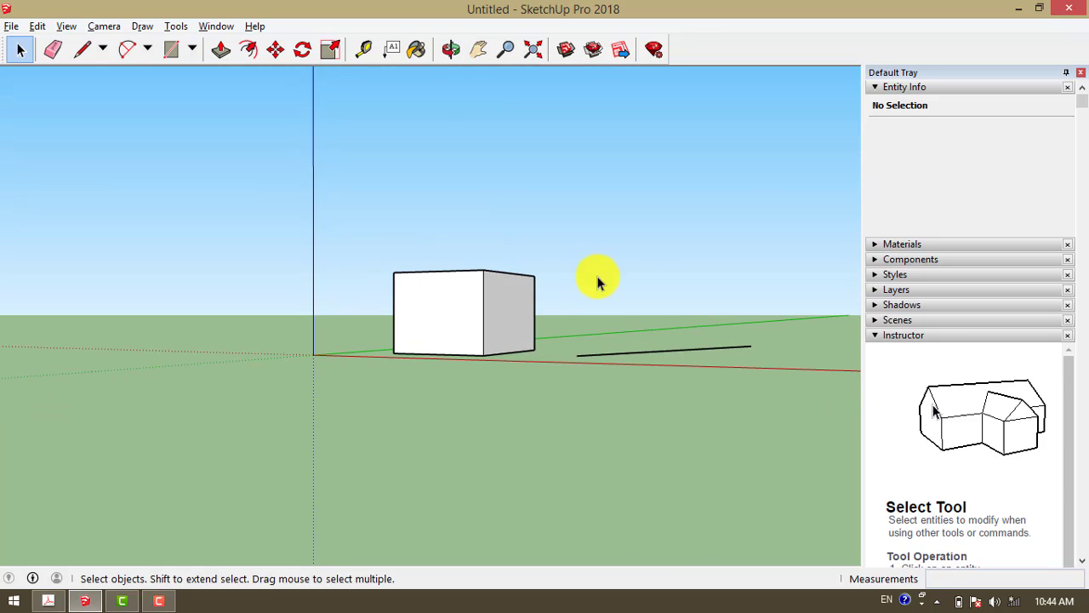
middle_click_drag(598, 280, 531, 280)
scroll(511, 289, "up", 2)
Draw a small rectangle on the box's side face and pull it out into an L-shaped extension
key("r")
scroll(495, 289, "up", 2)
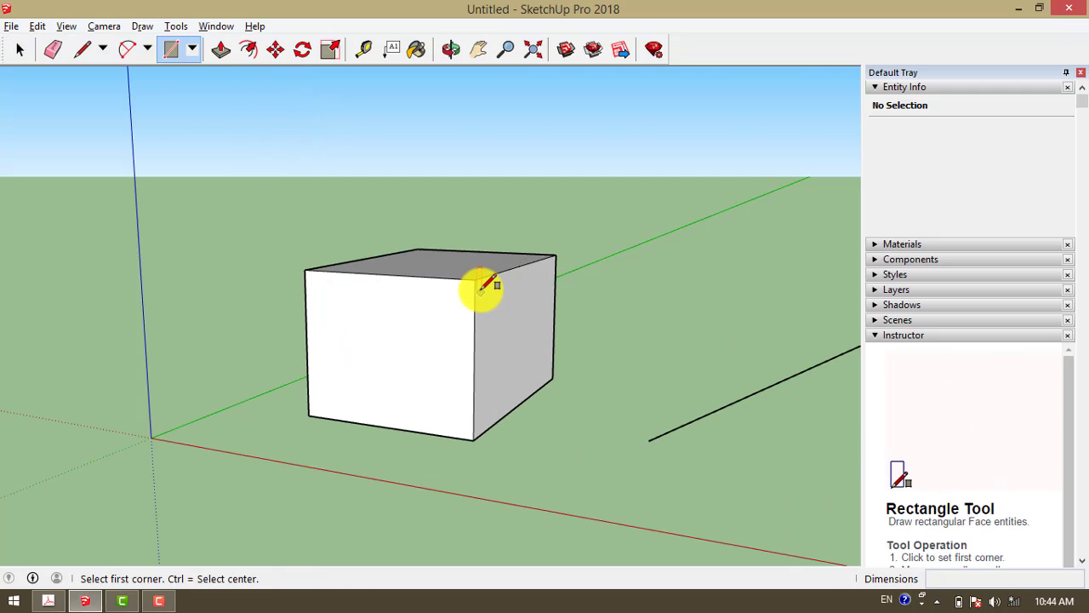
left_click(475, 282)
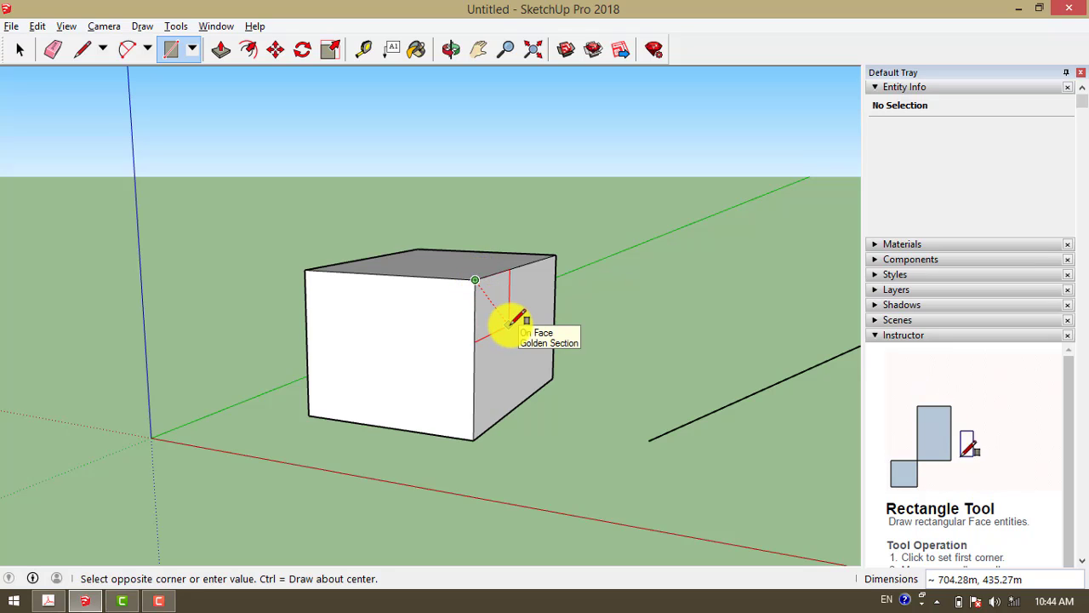
left_click(510, 324)
key("space")
middle_click_drag(627, 358, 514, 371)
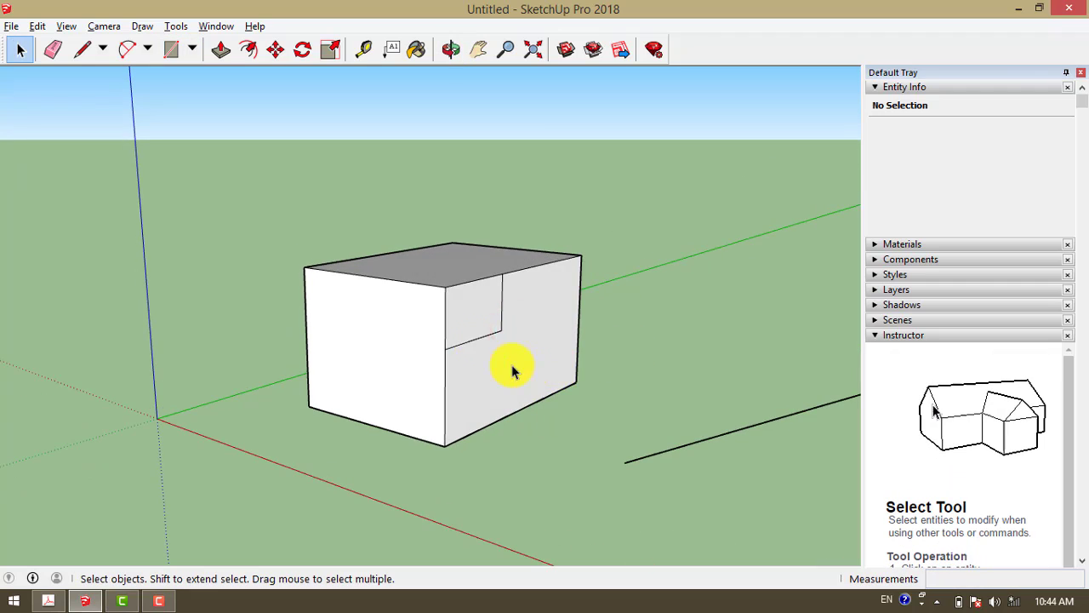
left_click(471, 313)
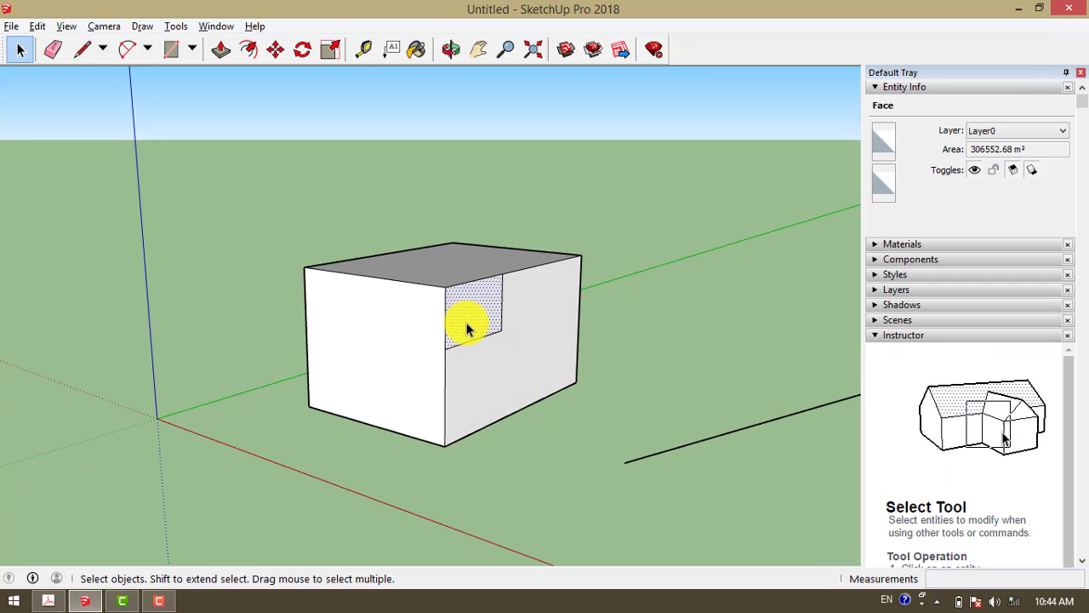
key("p")
left_click(469, 311)
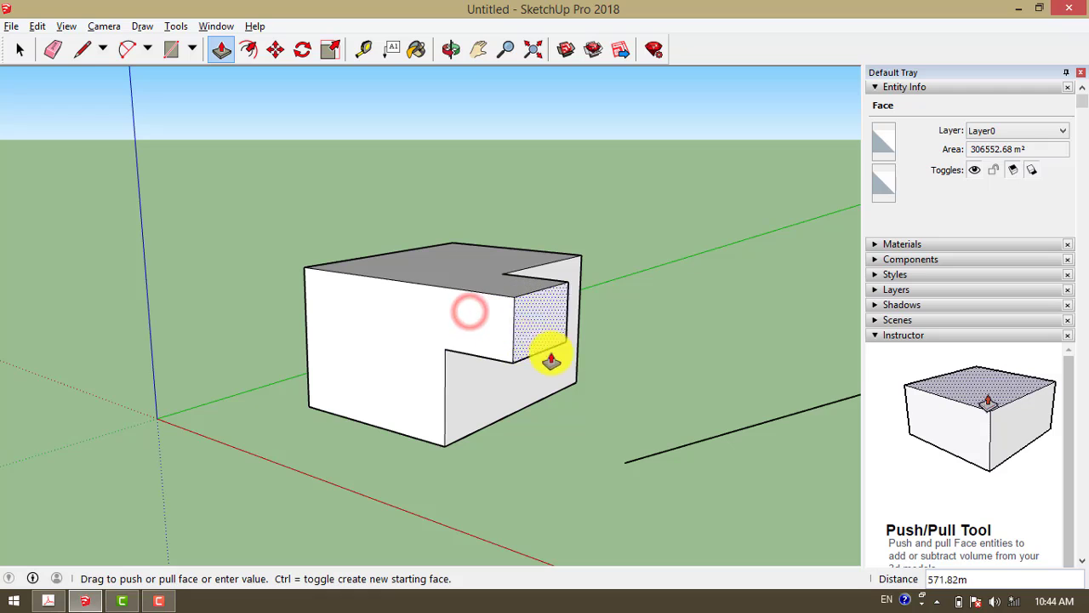
left_click(725, 409)
key("space")
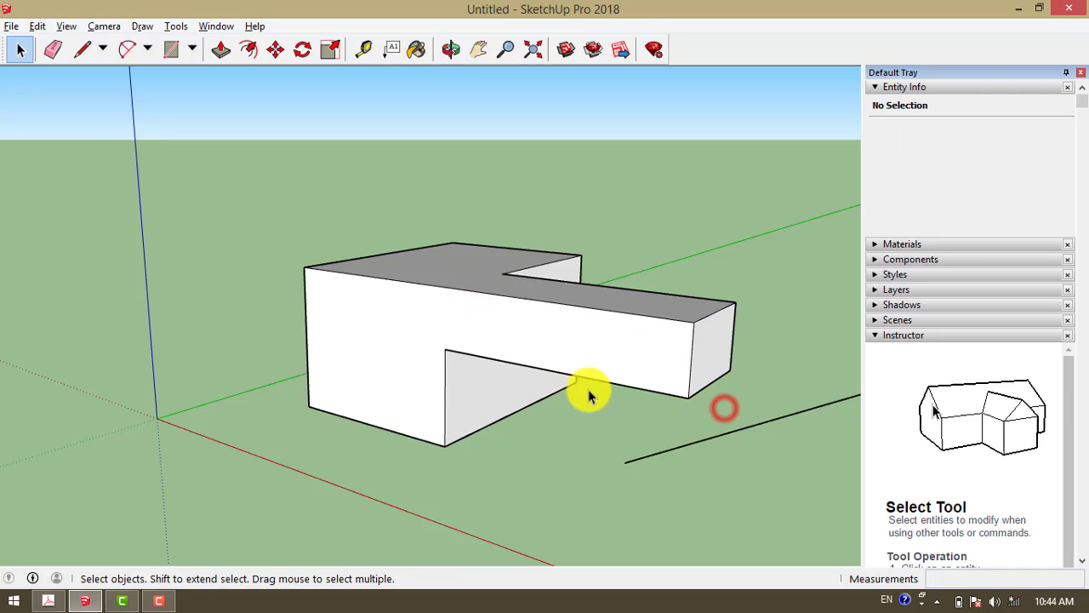
Draw a circle on the ground plane, then view it from near ground level
scroll(596, 409, "down", 2)
scroll(511, 401, "down", 2)
scroll(596, 417, "down", 1)
key("c")
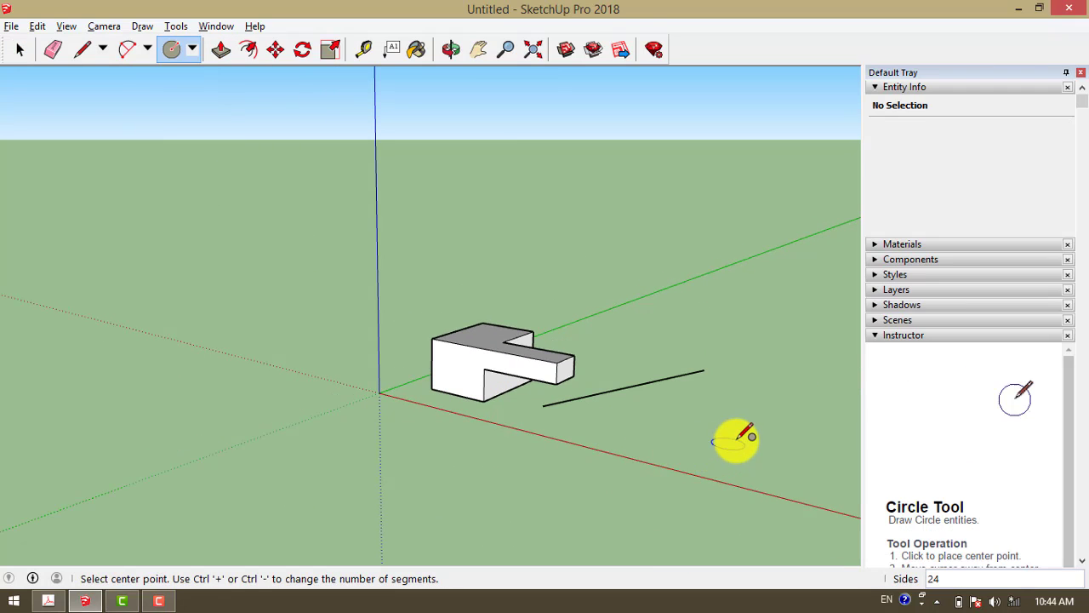
scroll(621, 366, "down", 2)
key("space")
scroll(672, 398, "down", 1)
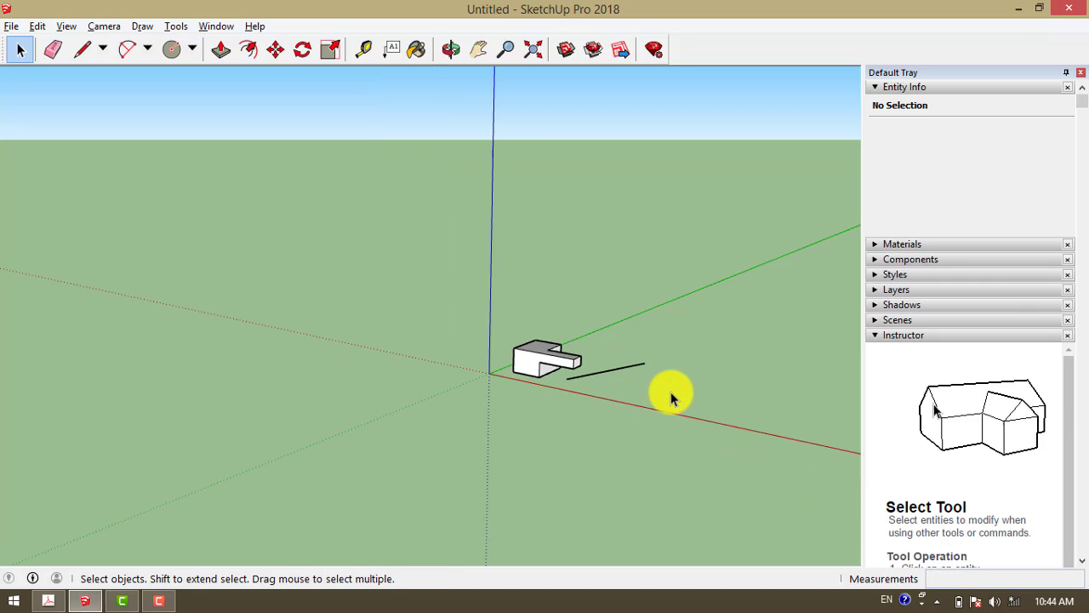
scroll(681, 395, "up", 1)
key("c")
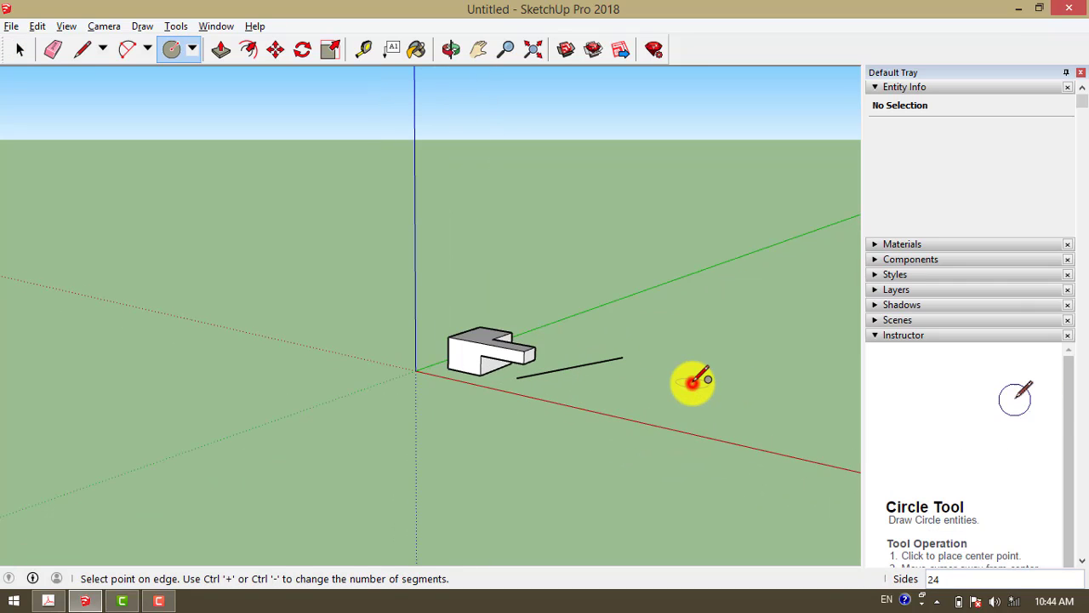
left_click(749, 385)
key("space")
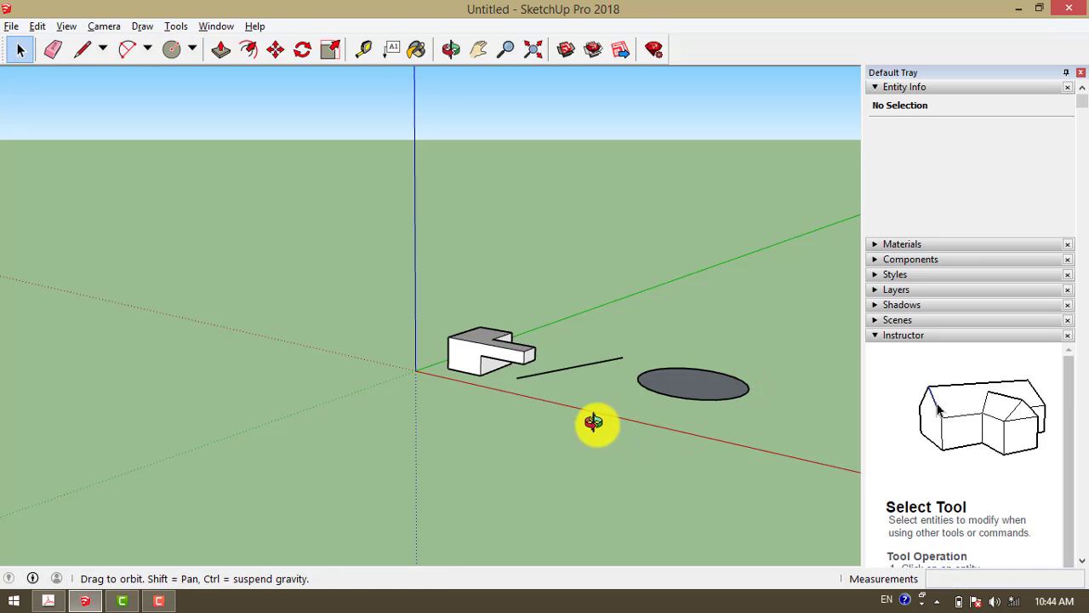
middle_click_drag(594, 422, 612, 374)
middle_click_drag(567, 423, 608, 433)
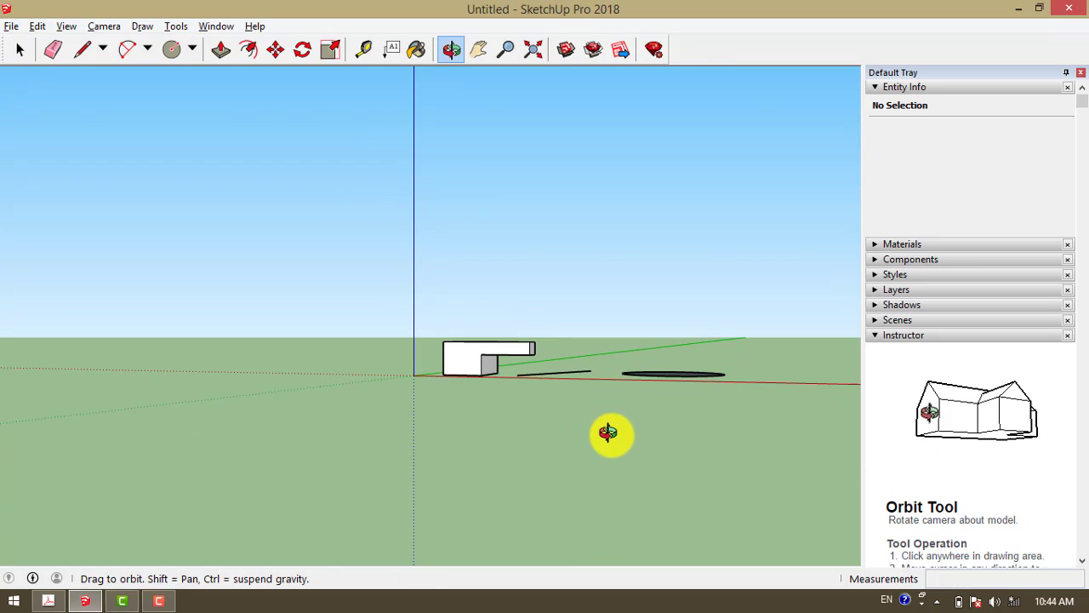
scroll(434, 383, "up", 2)
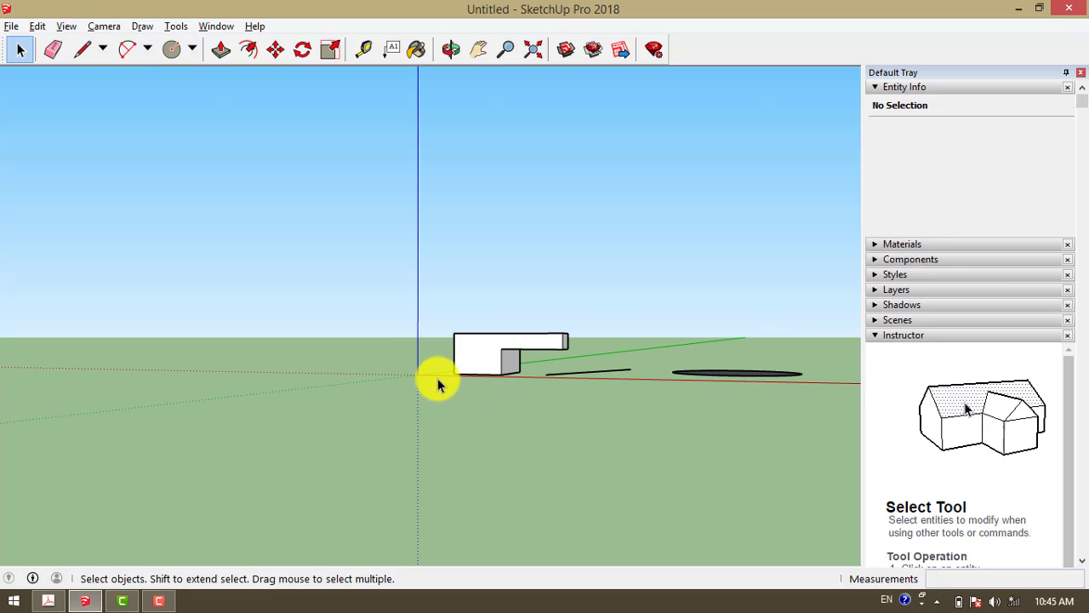
scroll(426, 375, "down", 1)
Bring up page 30's Linear inferences list in the Dummies PDF, then return to SketchUp
mouse_move(745, 364)
middle_mouse_down()
mouse_move(724, 384)
mouse_move(423, 466)
middle_mouse_up()
left_click(50, 601)
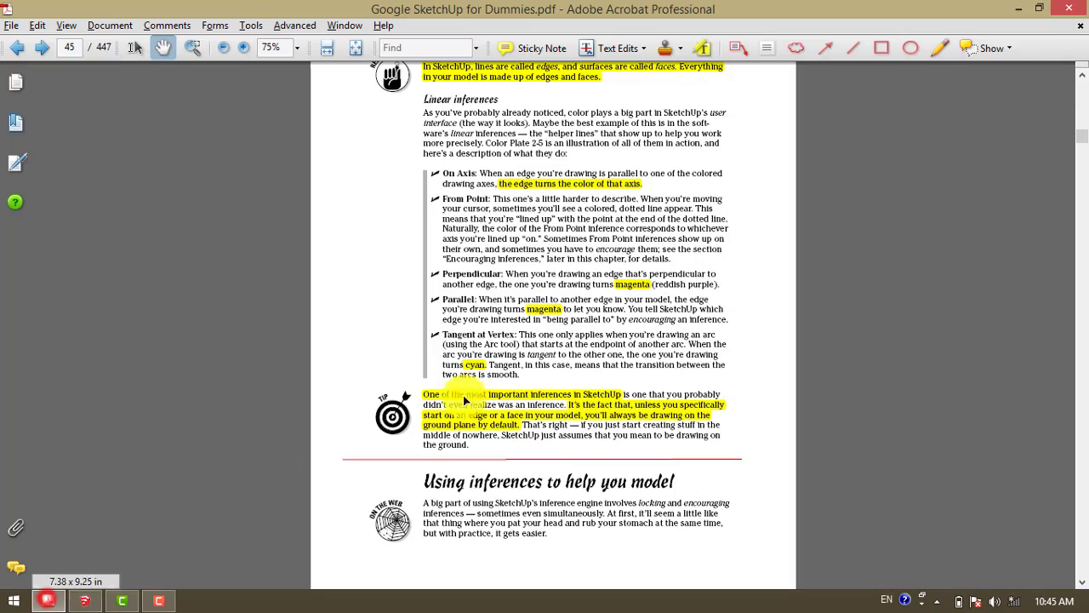
scroll(476, 494, "down", 3)
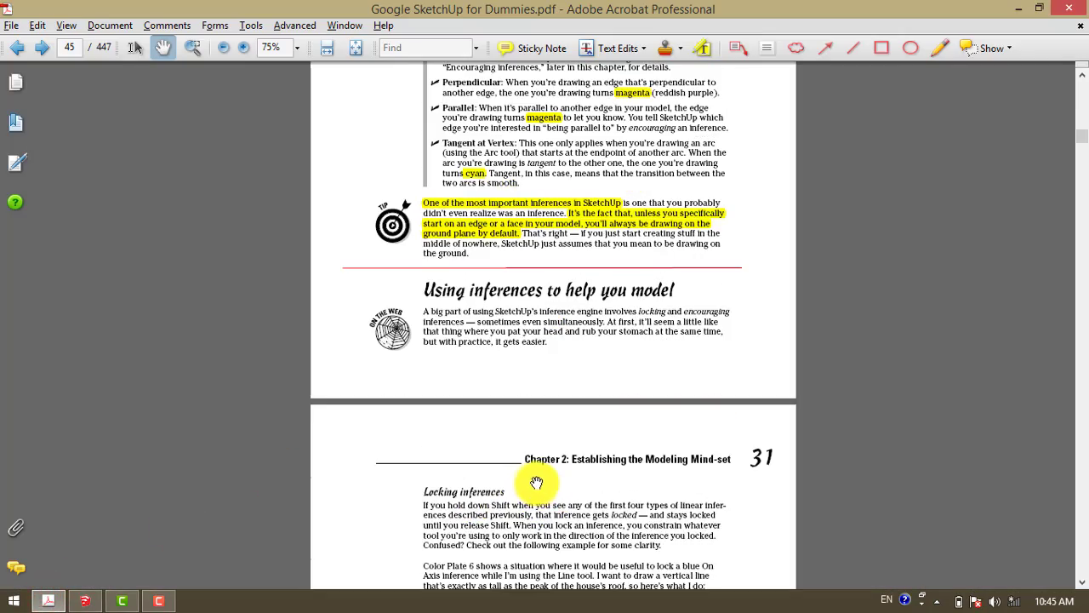
scroll(543, 479, "up", 3)
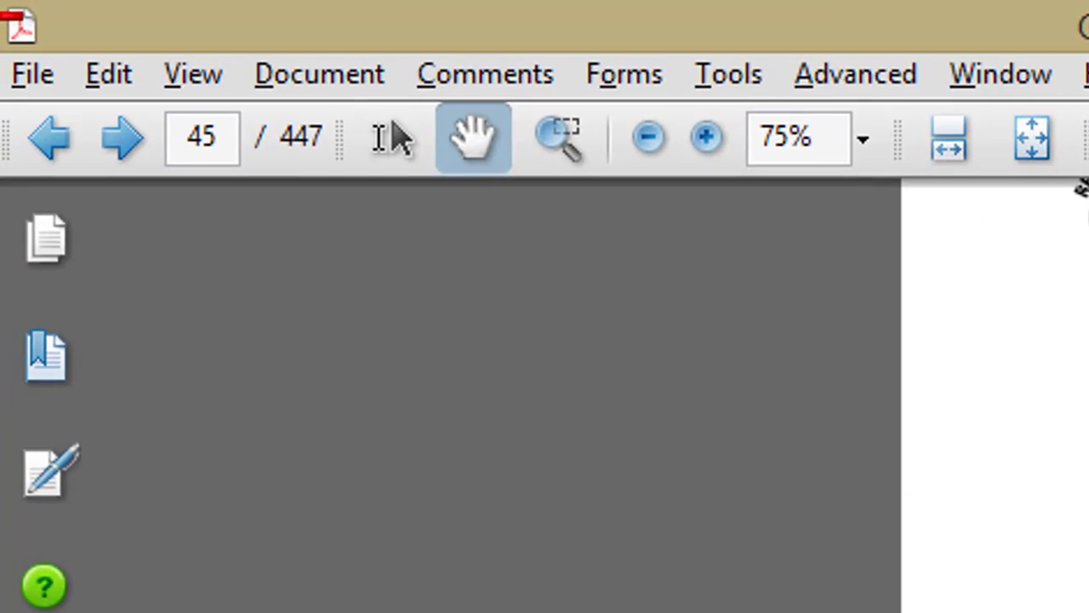
left_click_drag(1021, 433, 1036, 595)
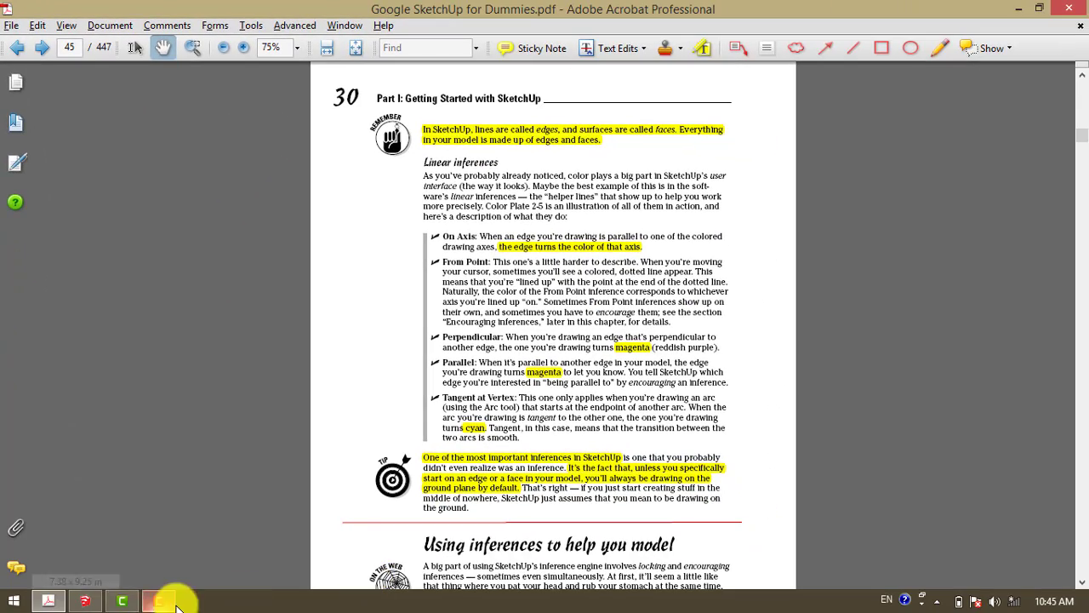
left_click(134, 605)
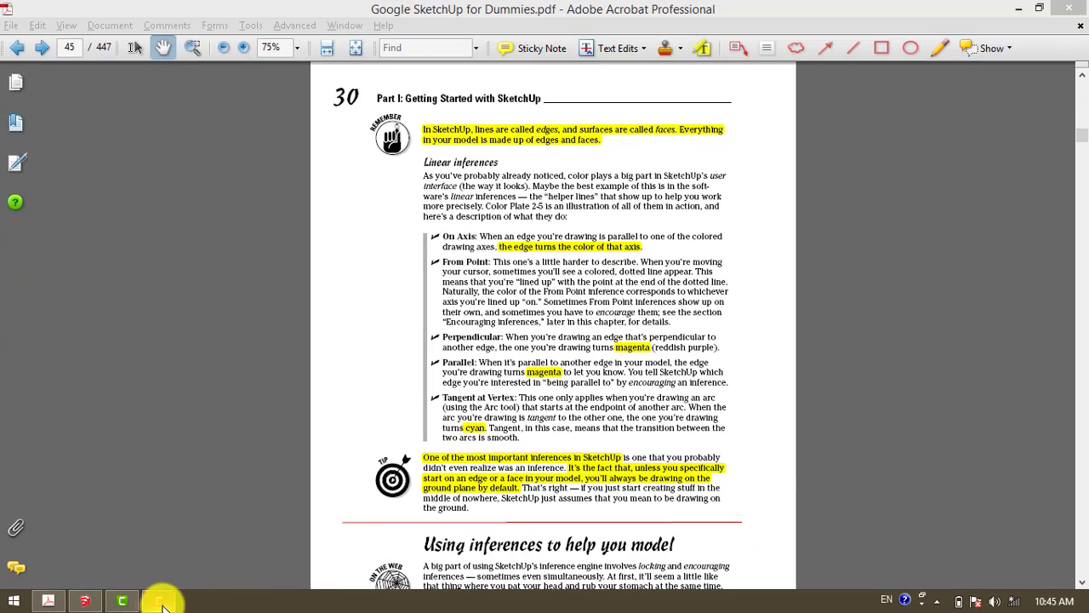